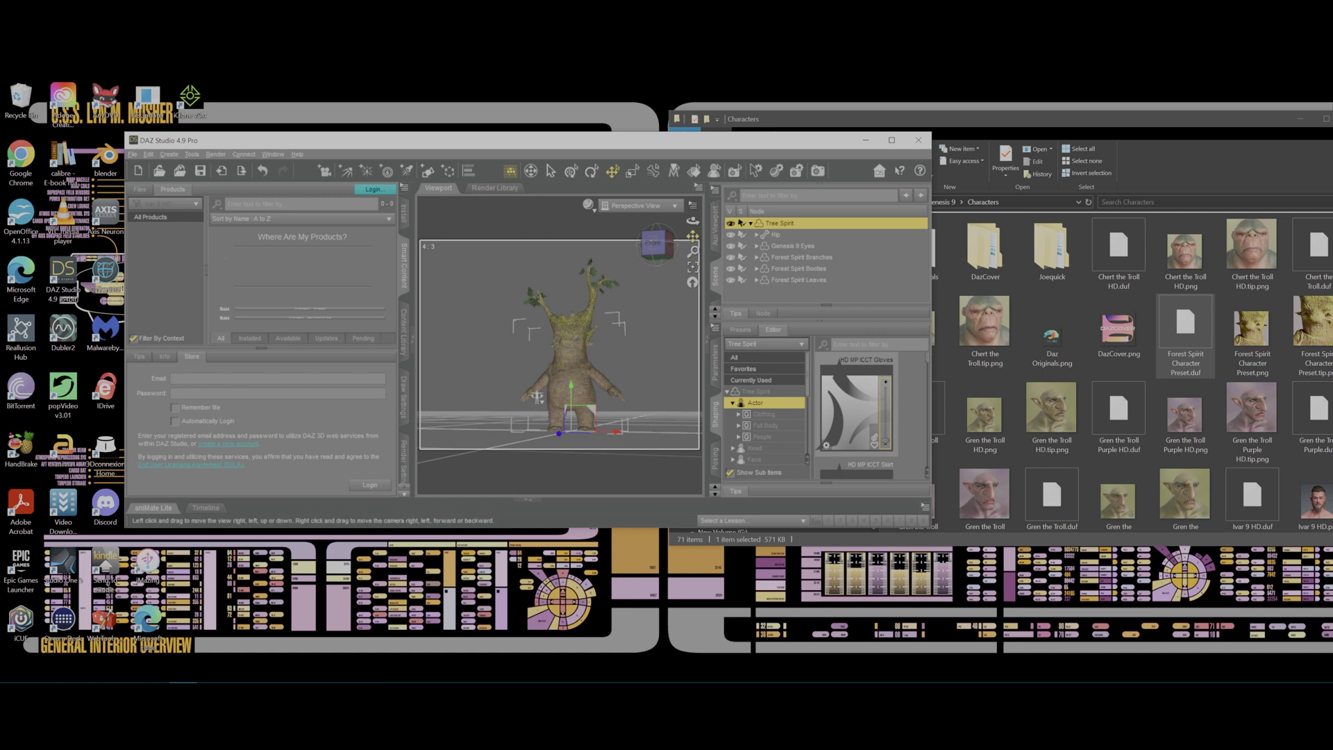
pyautogui.moveTo(692, 220); pyautogui.dragTo(693, 235)
pyautogui.moveTo(538, 398); pyautogui.dragTo(538, 397)
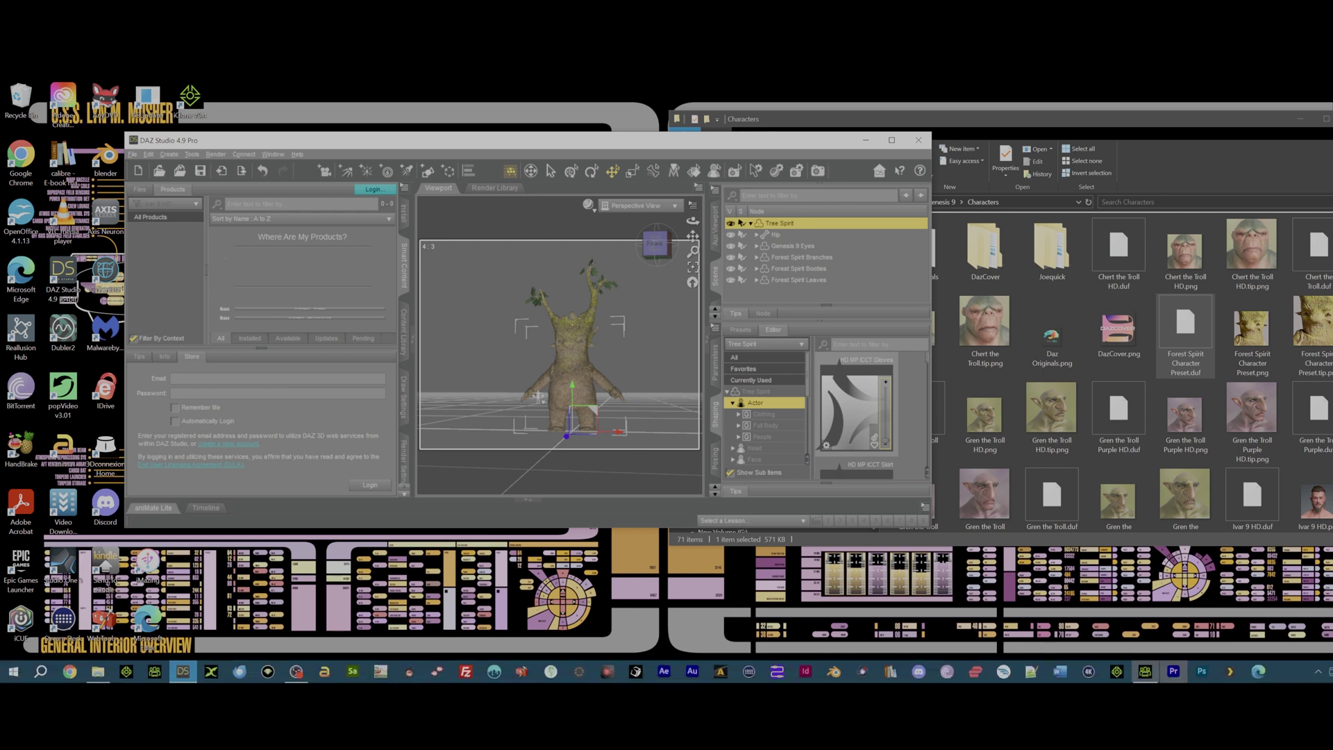
# Switch to Character Creator 4 and try to load Tree Spirit.fbx from the Exports folder with the Transformer
pyautogui.click(1144, 671)
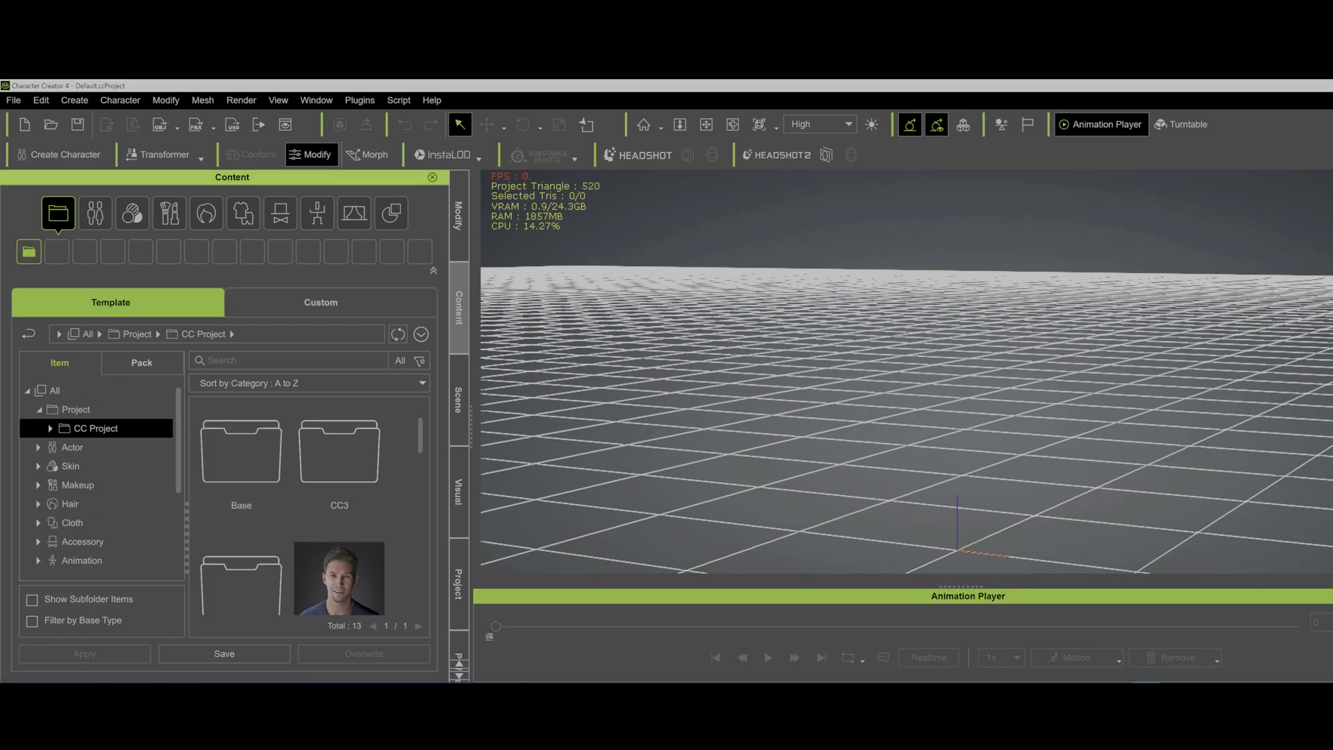
pyautogui.click(164, 154)
pyautogui.click(161, 198)
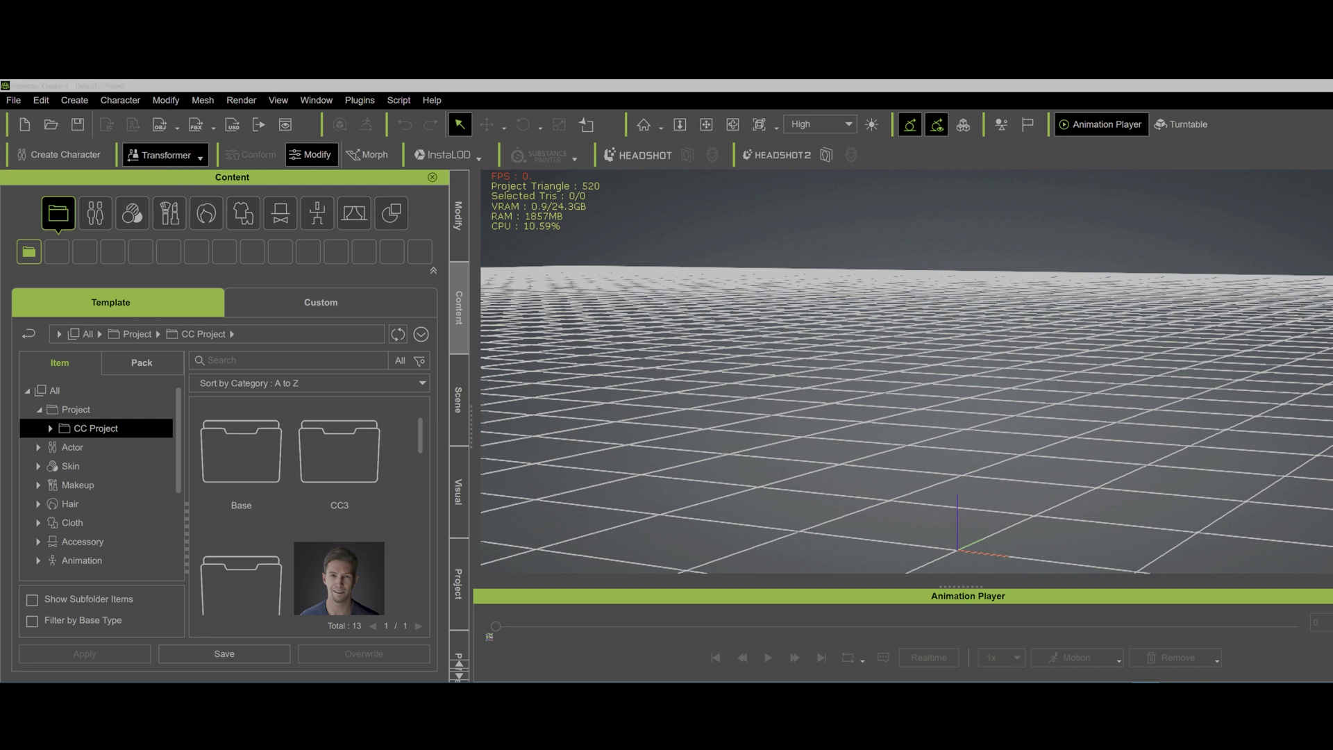
pyautogui.scroll(-1, 520, 327)
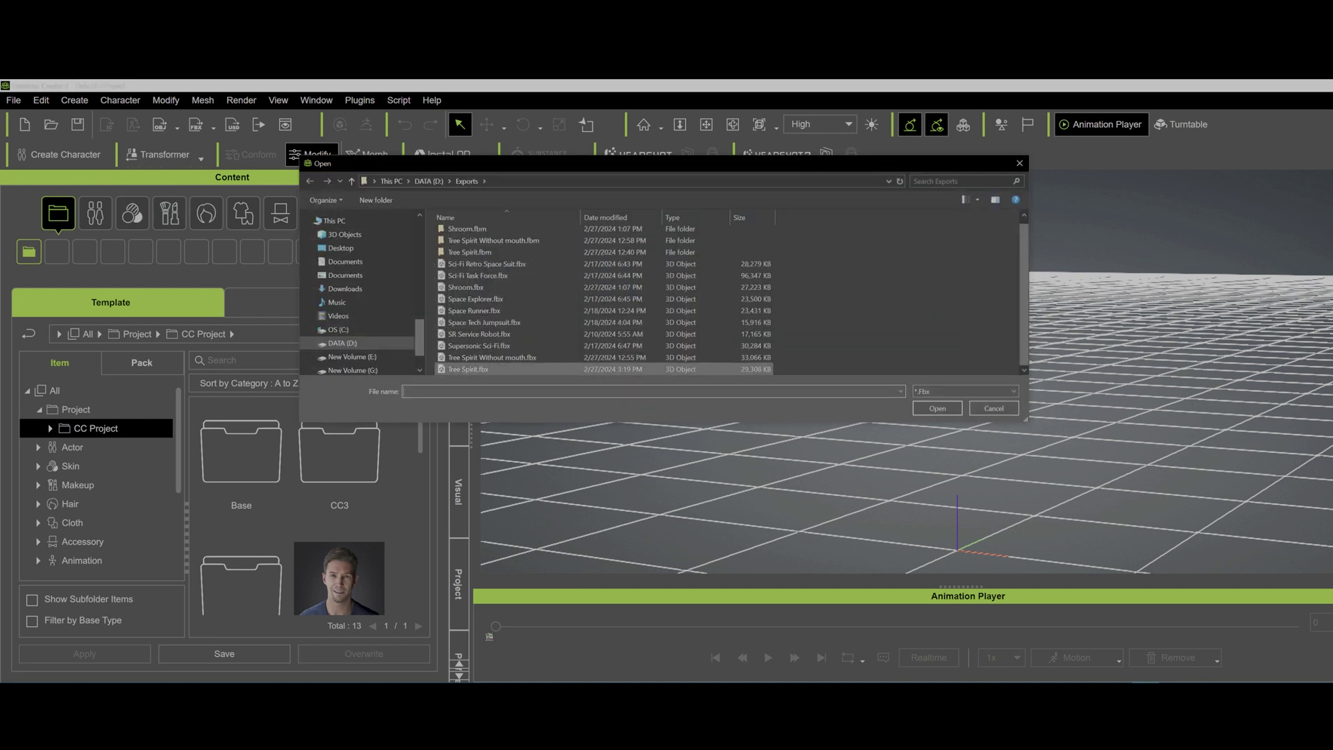
pyautogui.click(469, 368)
pyautogui.click(937, 409)
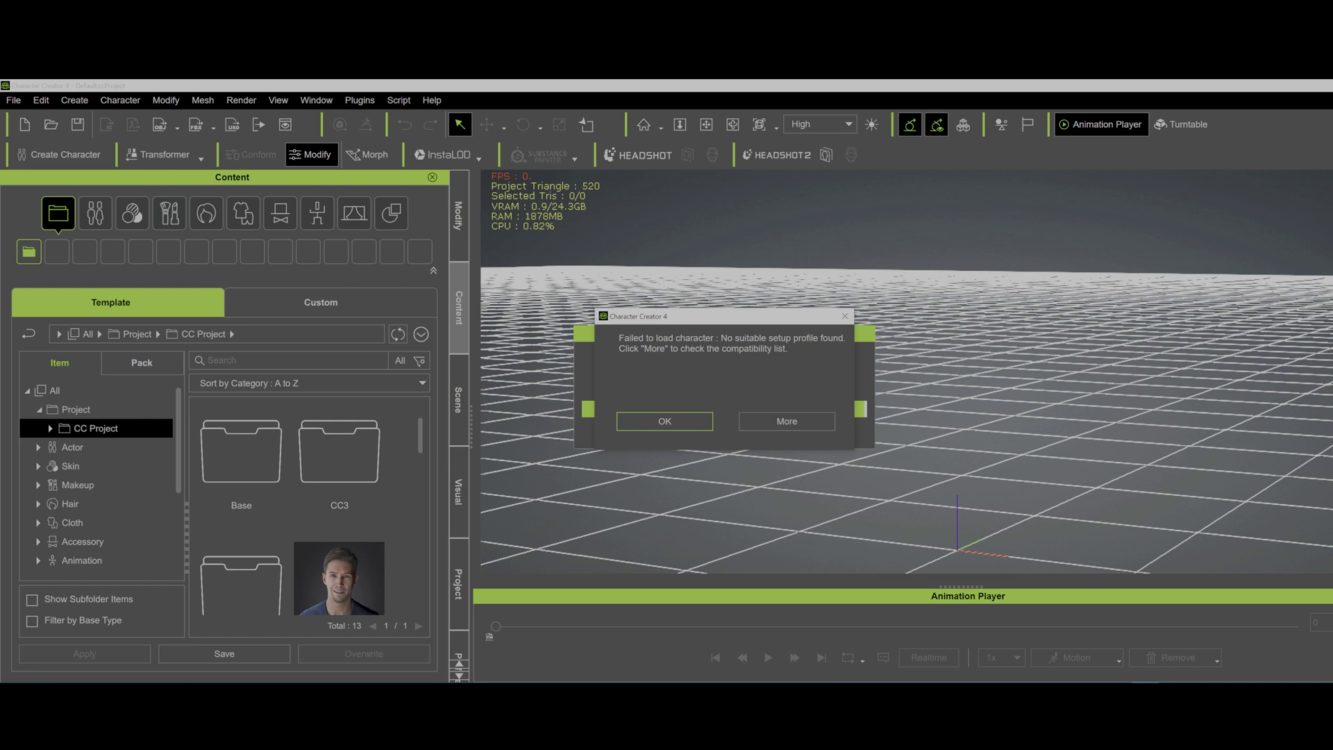
pyautogui.press('Return')
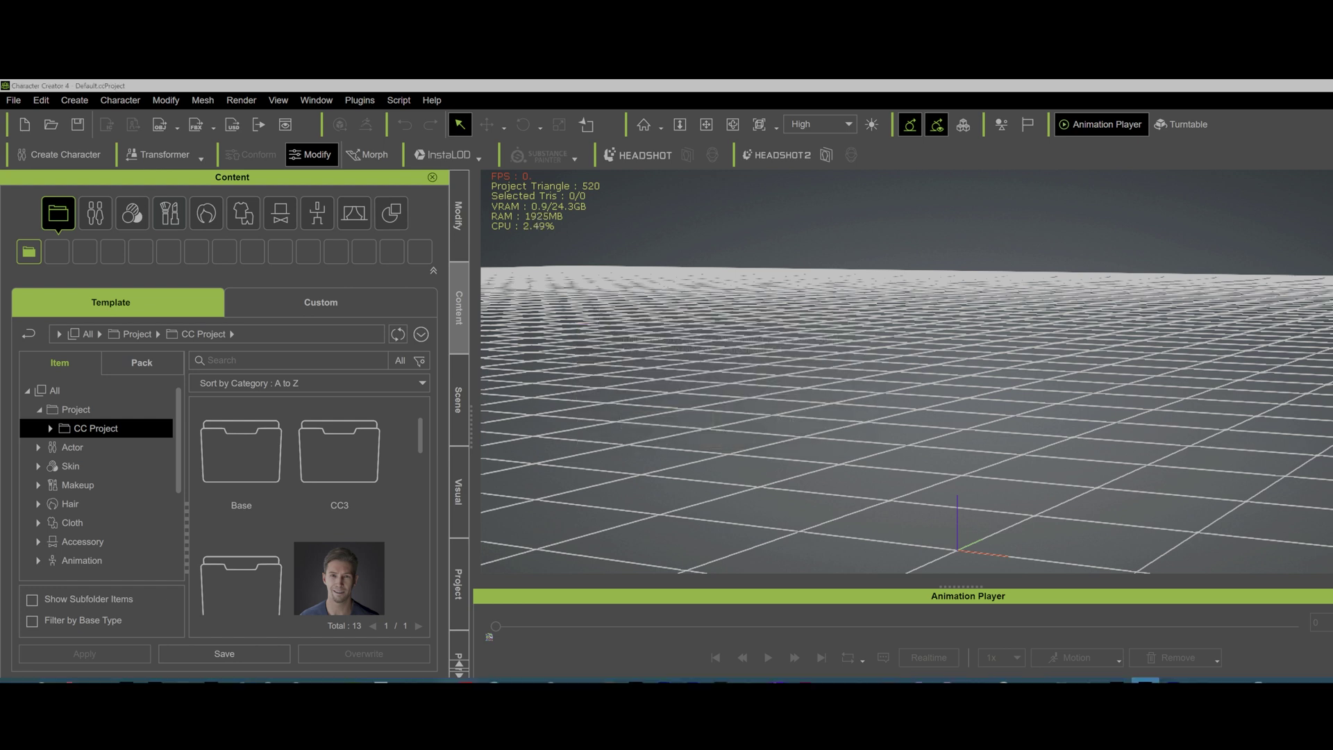
# Switch to DAZ Studio and delete the Forest Spirit Booties from the Tree Spirit figure
pyautogui.hotkey('alt', 'Tab')
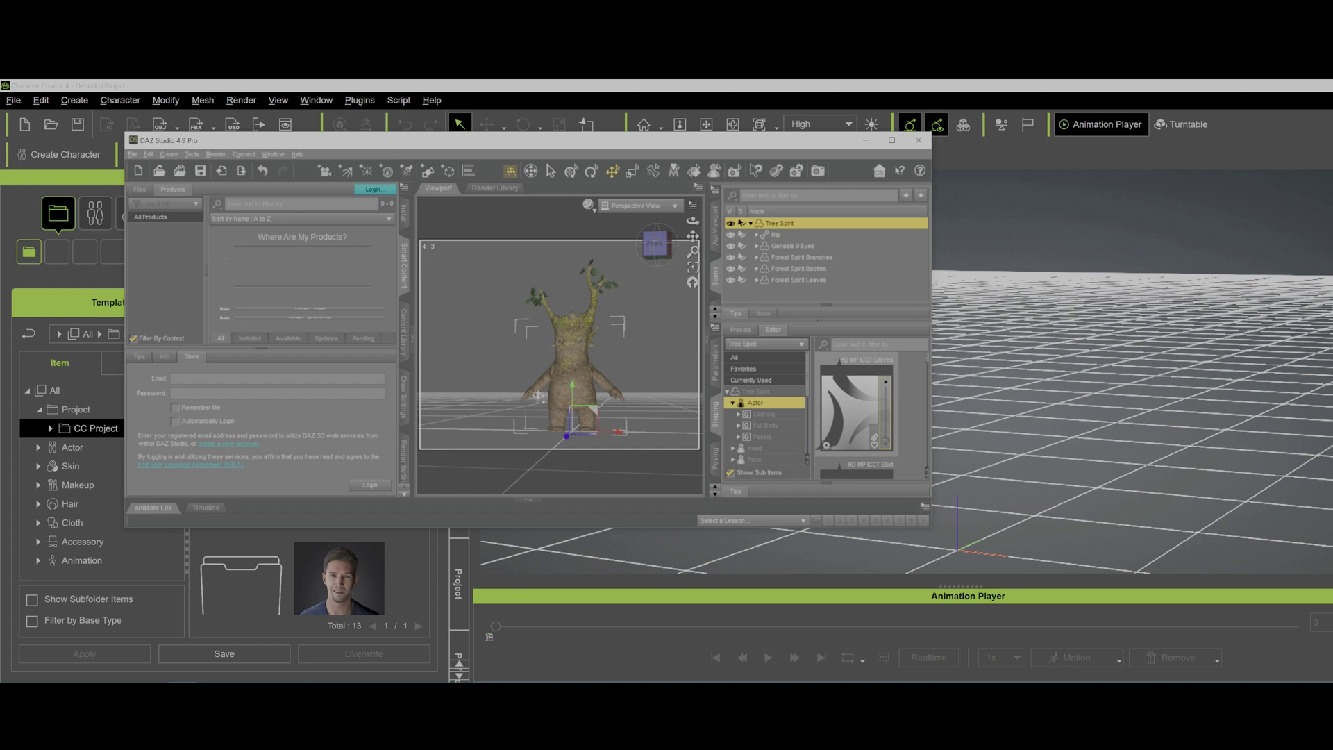
pyautogui.click(740, 256)
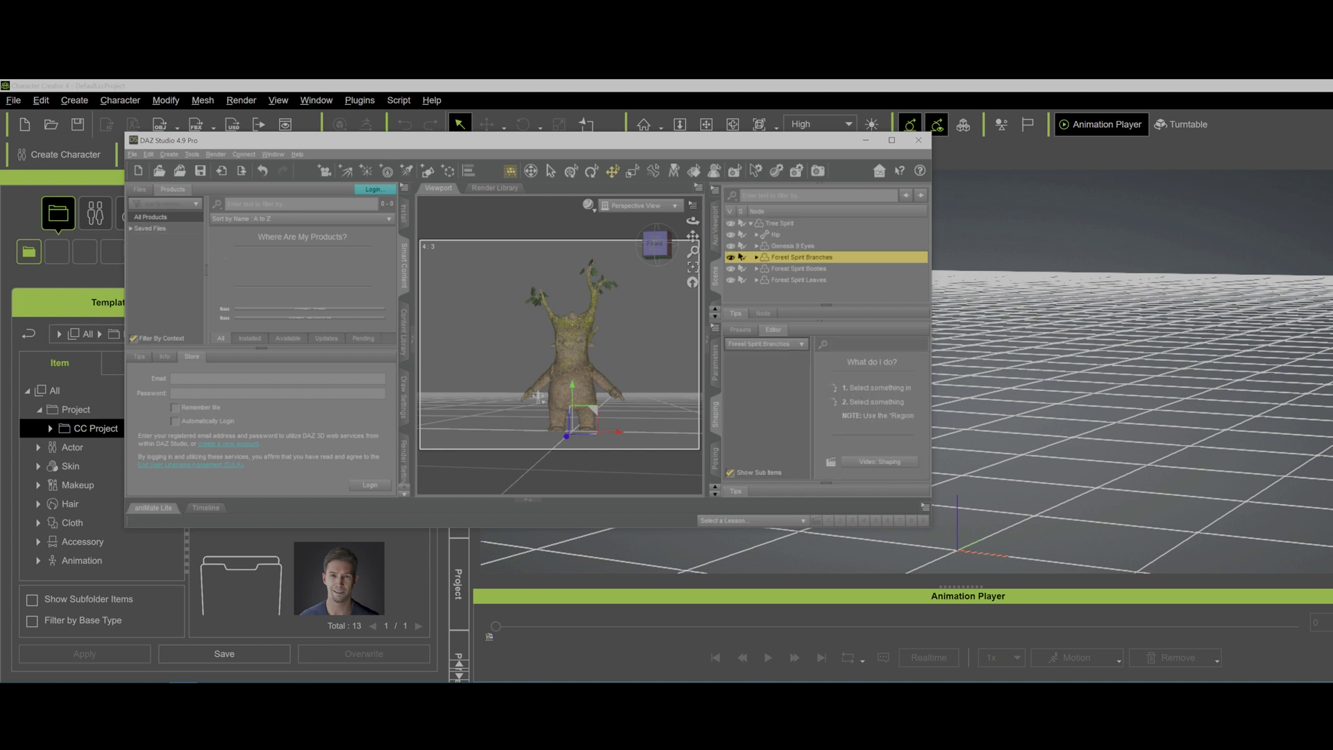
pyautogui.click(797, 268)
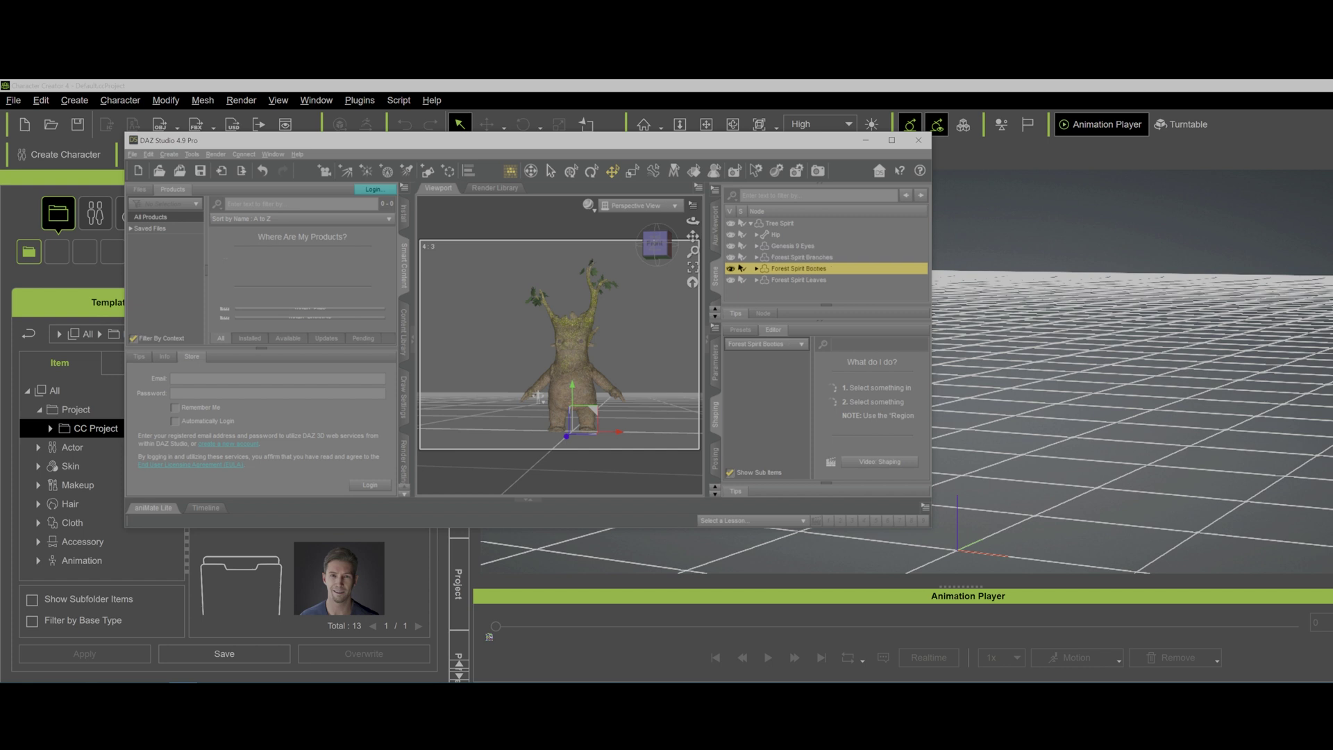
pyautogui.press('Delete')
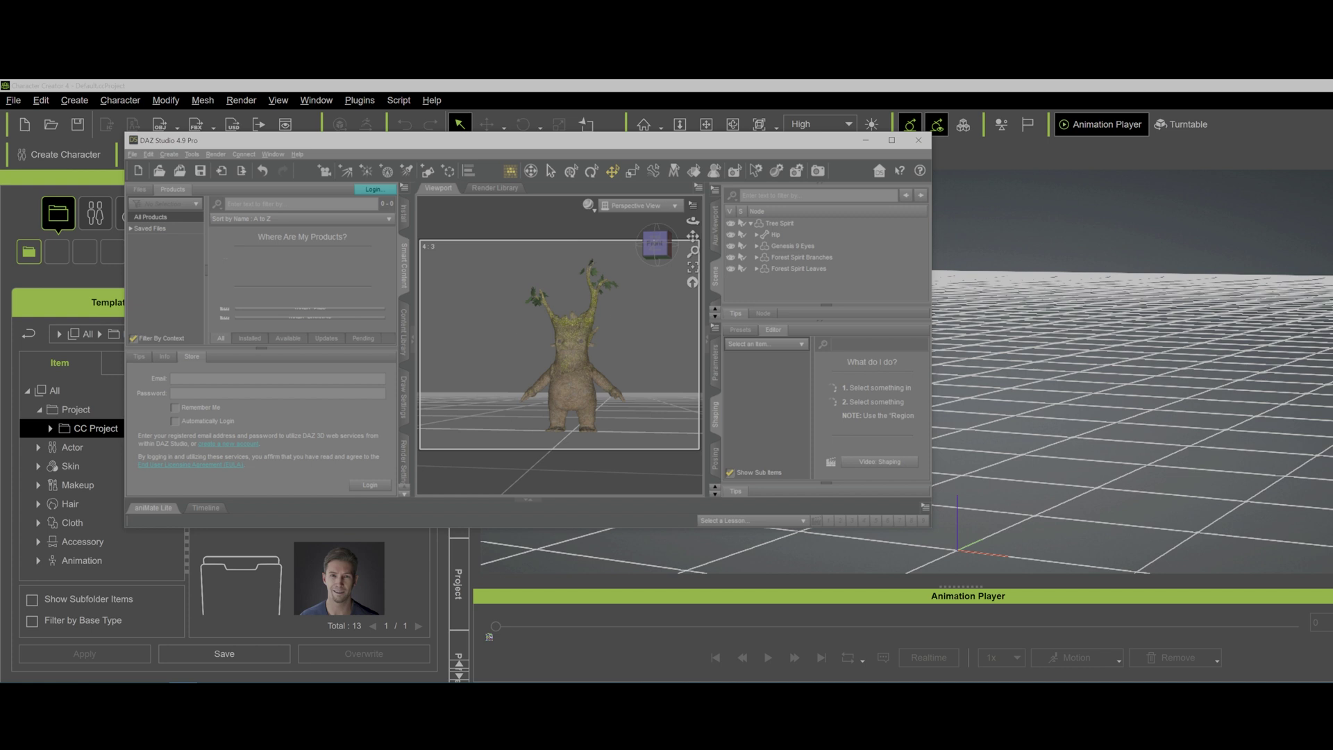
# Unparent Forest Spirit Branches and Forest Spirit Leaves from the Tree Spirit figure
pyautogui.click(798, 268)
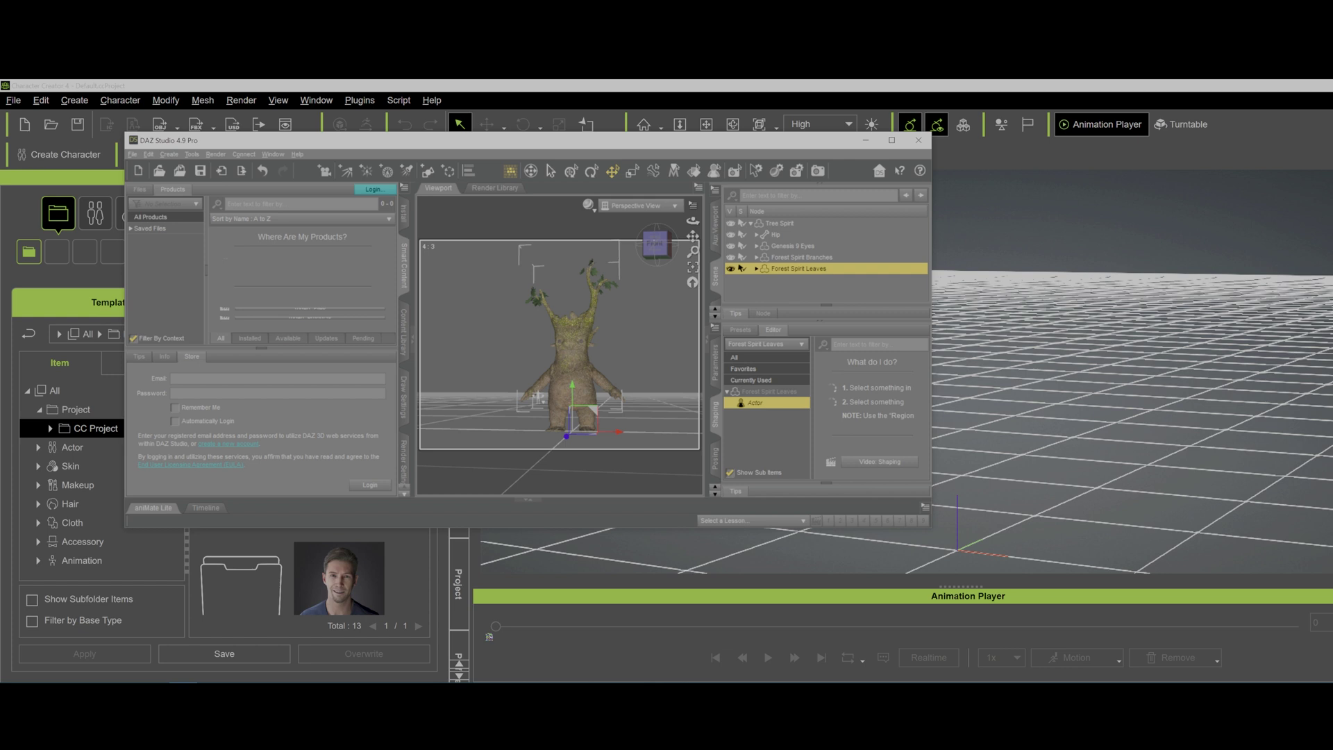
pyautogui.click(802, 257)
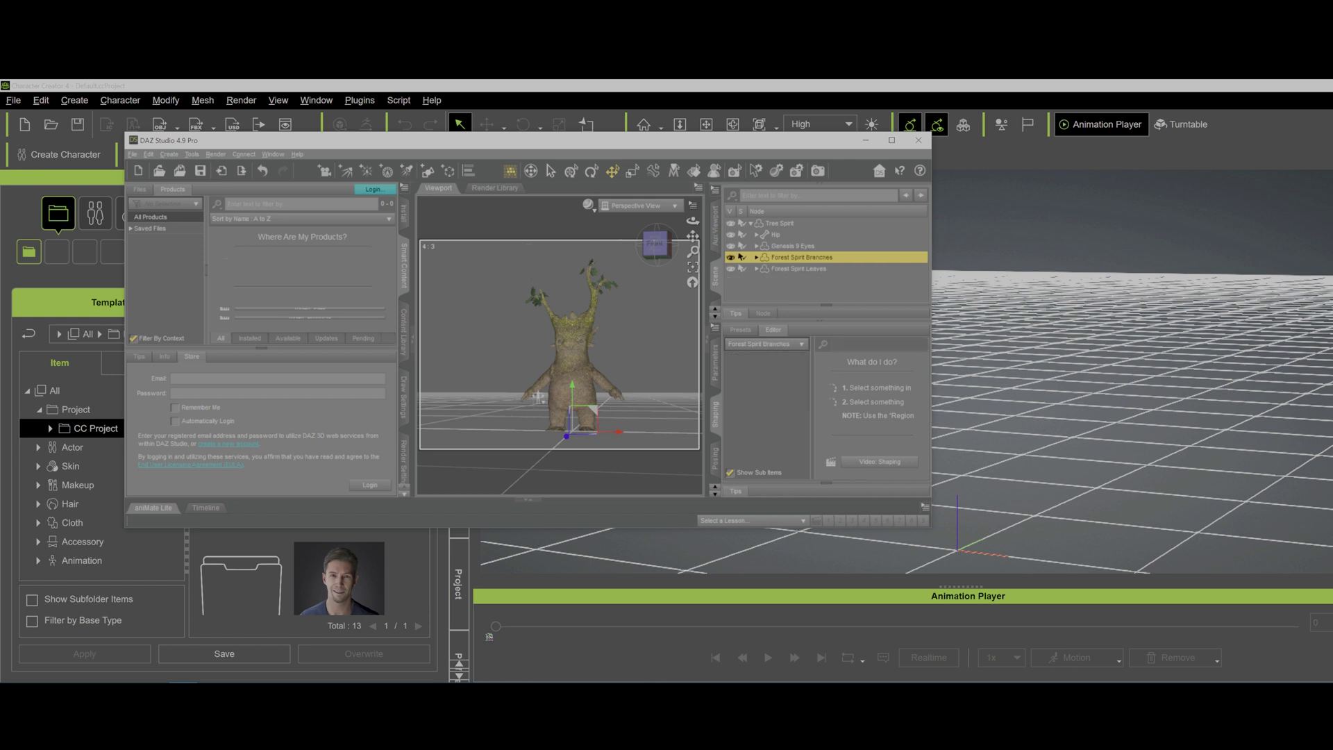
pyautogui.rightClick(804, 257)
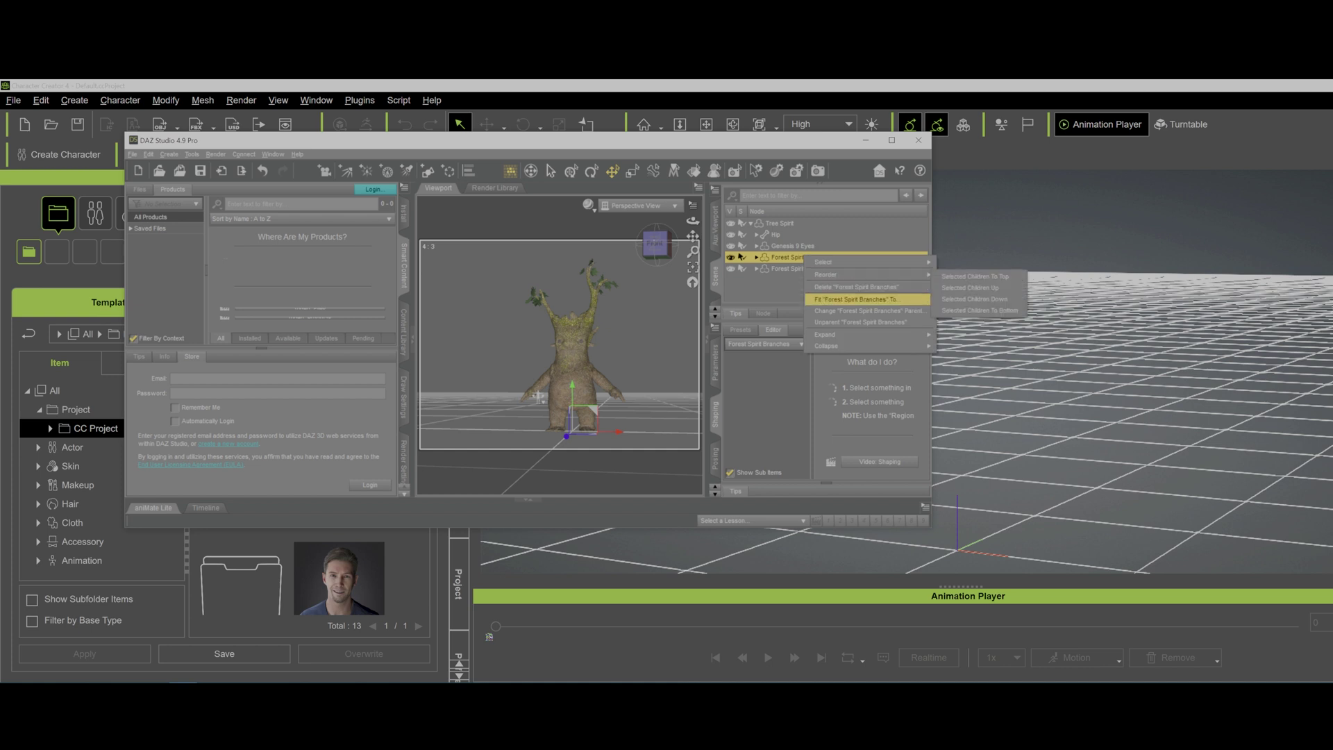
pyautogui.click(861, 322)
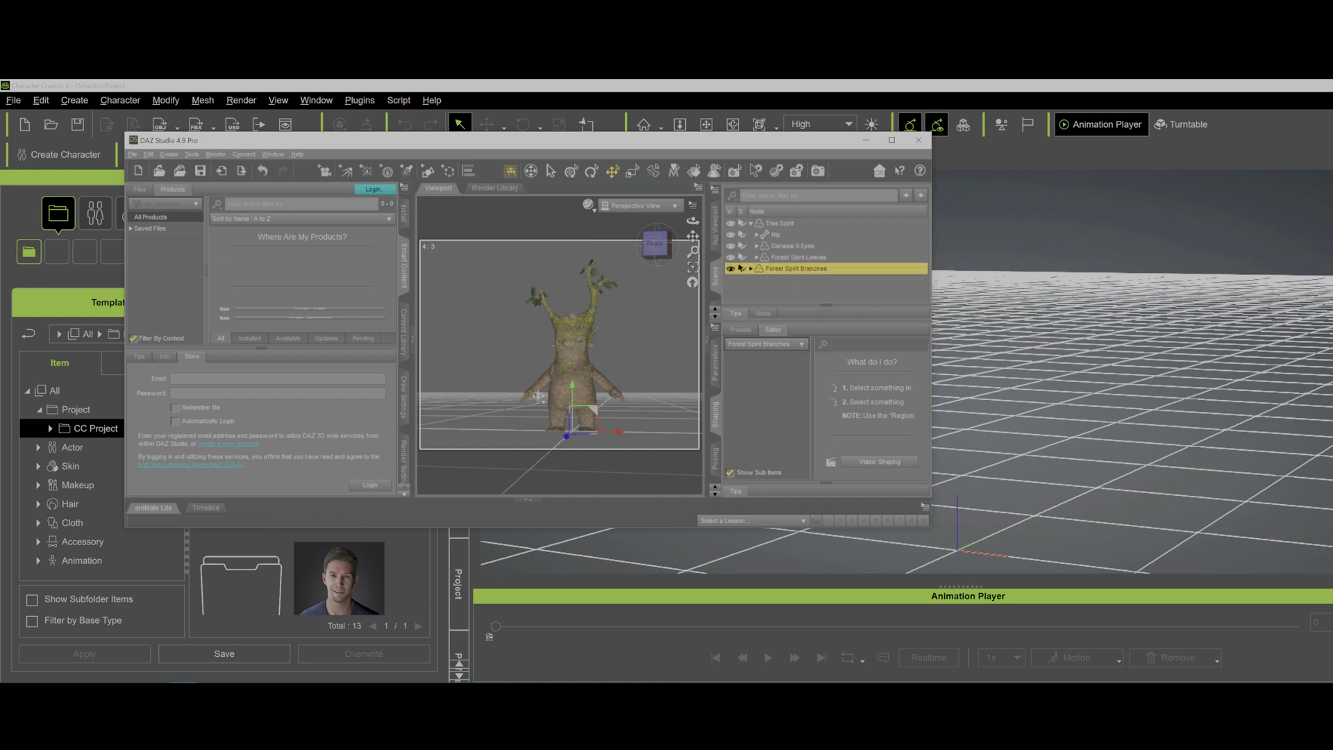
pyautogui.click(788, 257)
pyautogui.rightClick(802, 258)
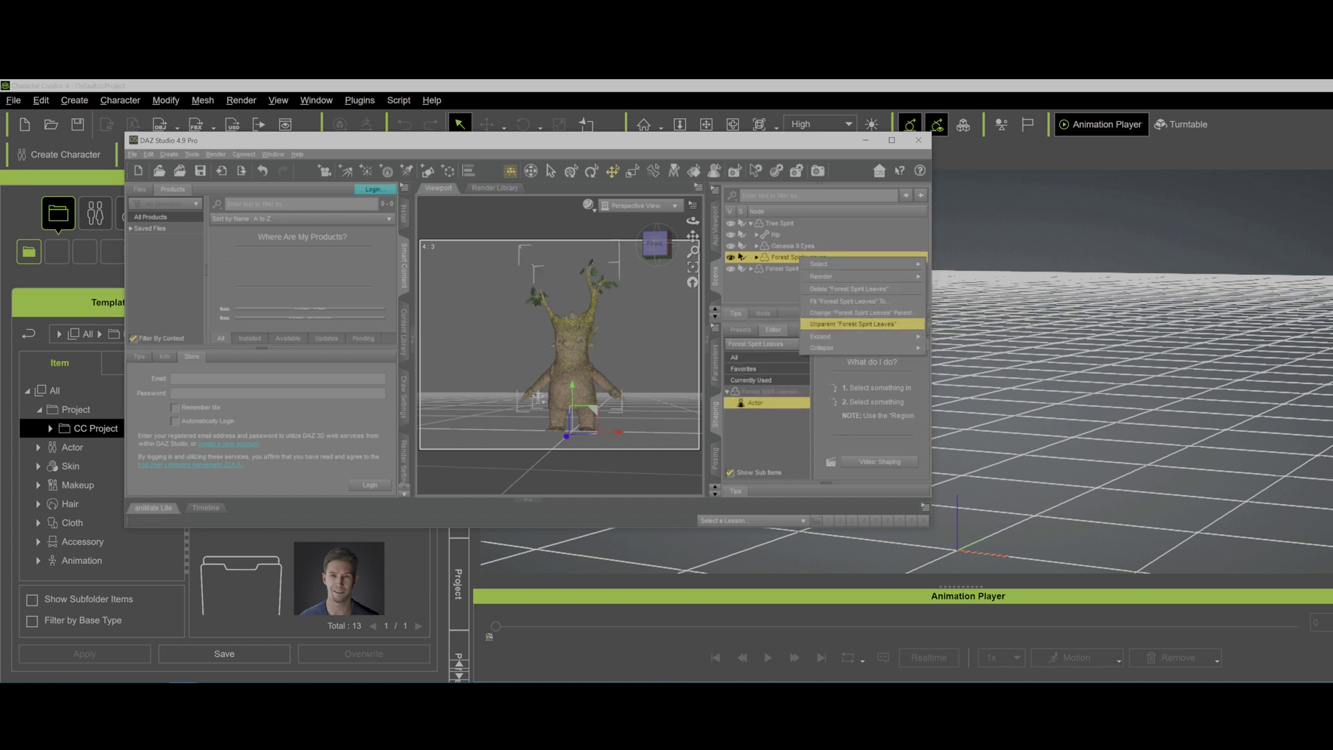
pyautogui.click(861, 323)
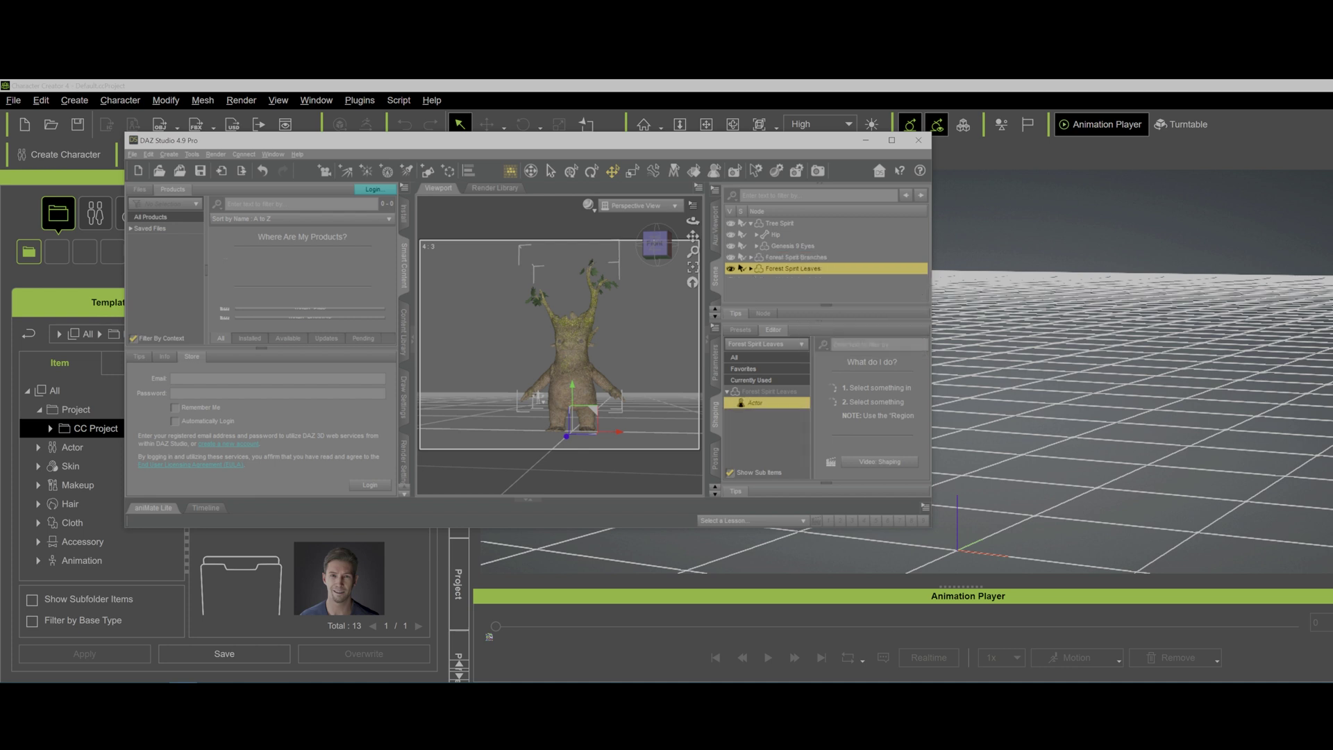
# Convert the Forest Spirit Branches figure to a prop
pyautogui.click(796, 257)
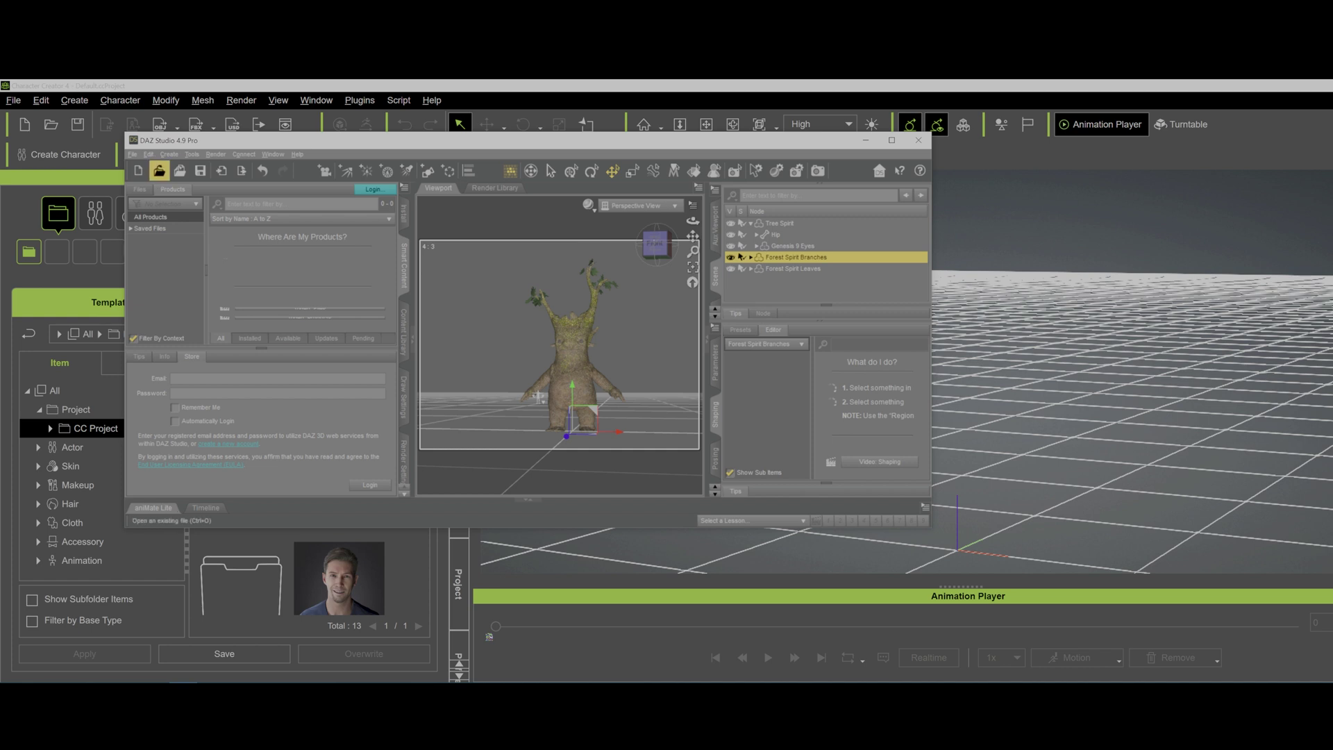
pyautogui.click(148, 154)
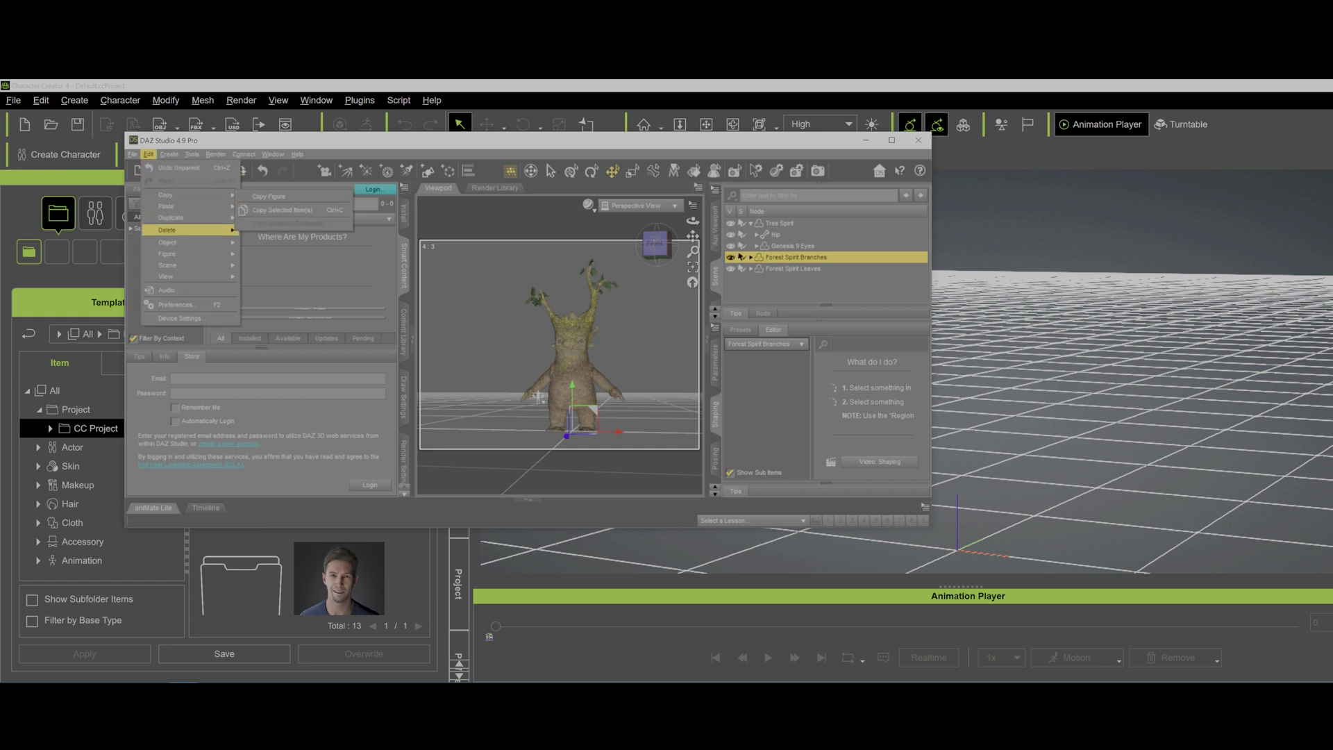
pyautogui.moveTo(180, 253)
pyautogui.moveTo(264, 369)
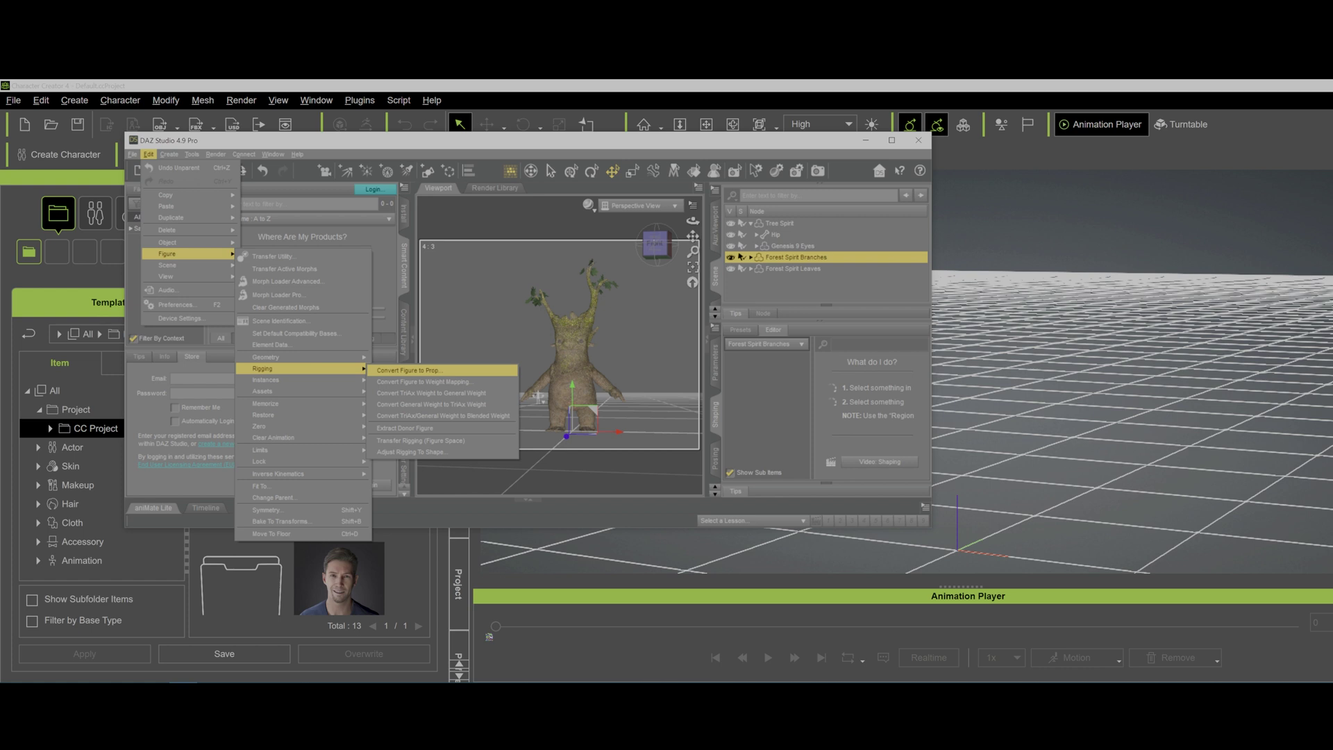
pyautogui.click(409, 371)
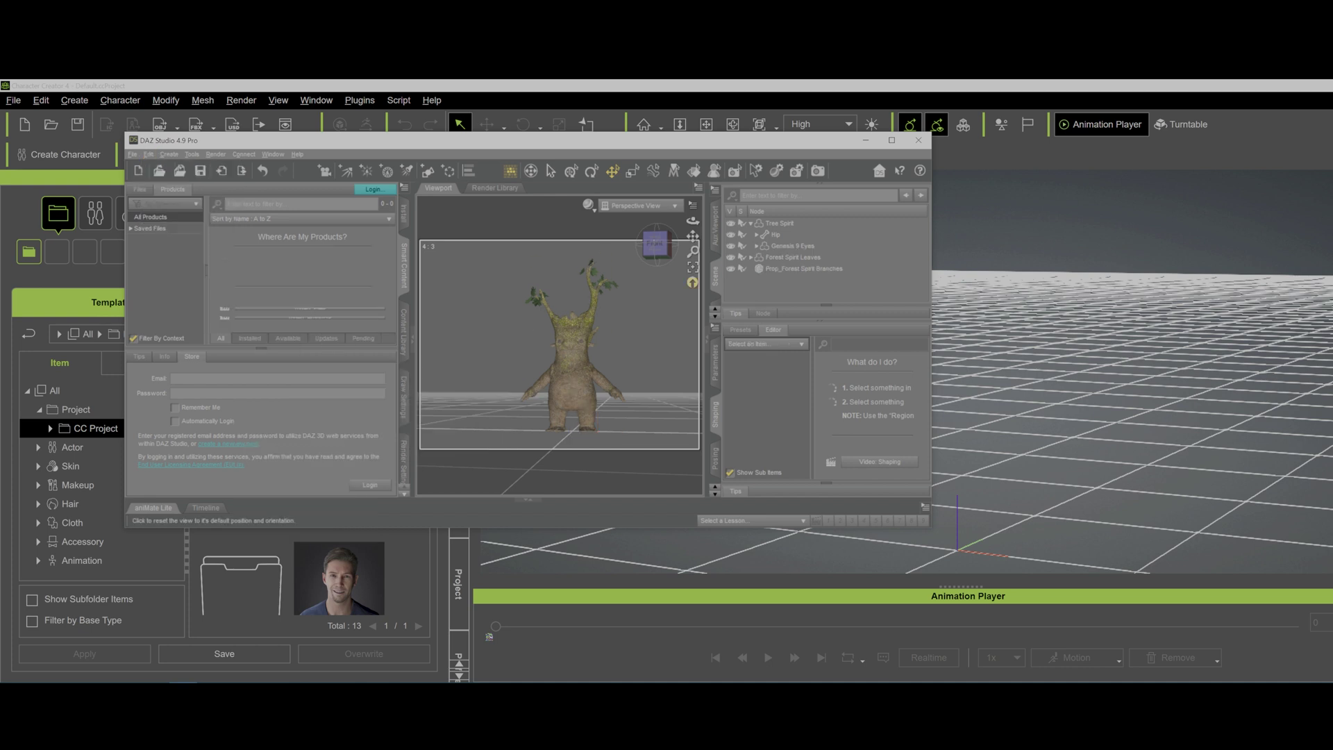
# Convert the Forest Spirit Leaves figure to a prop
pyautogui.click(793, 257)
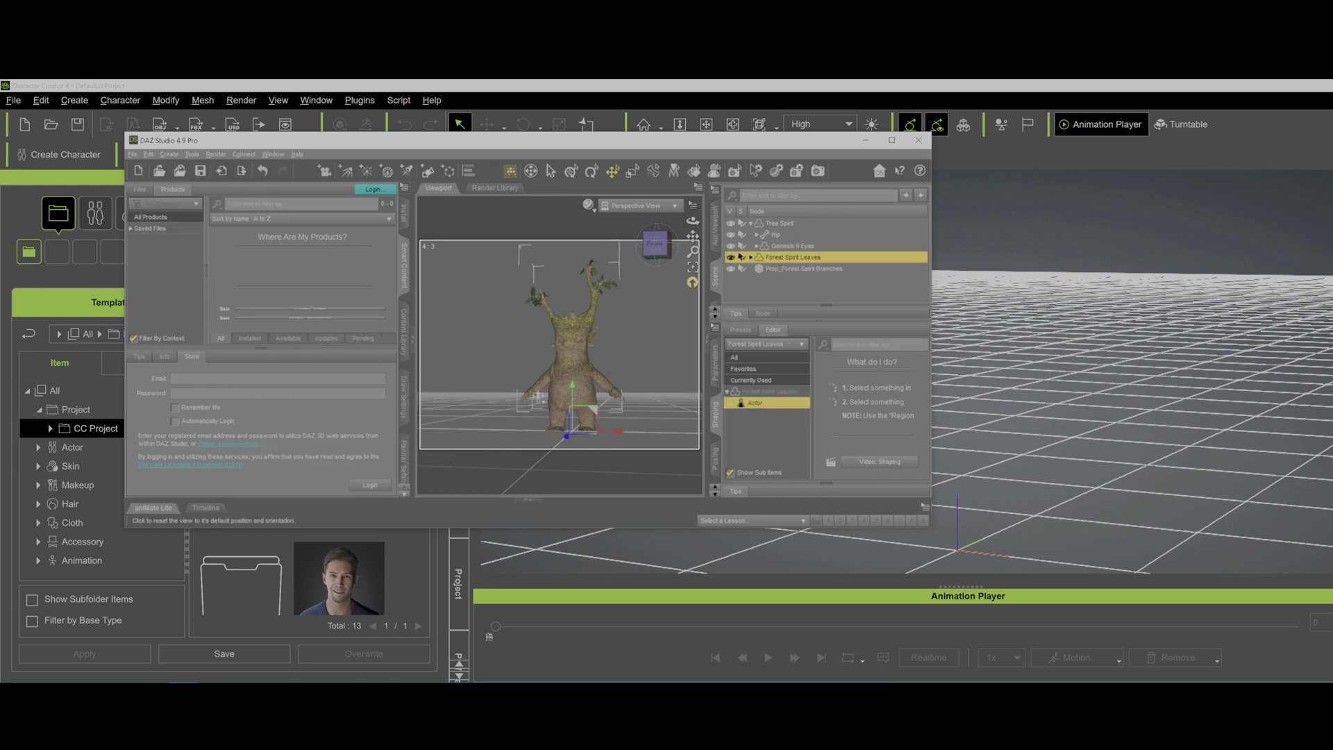
pyautogui.rightClick(779, 258)
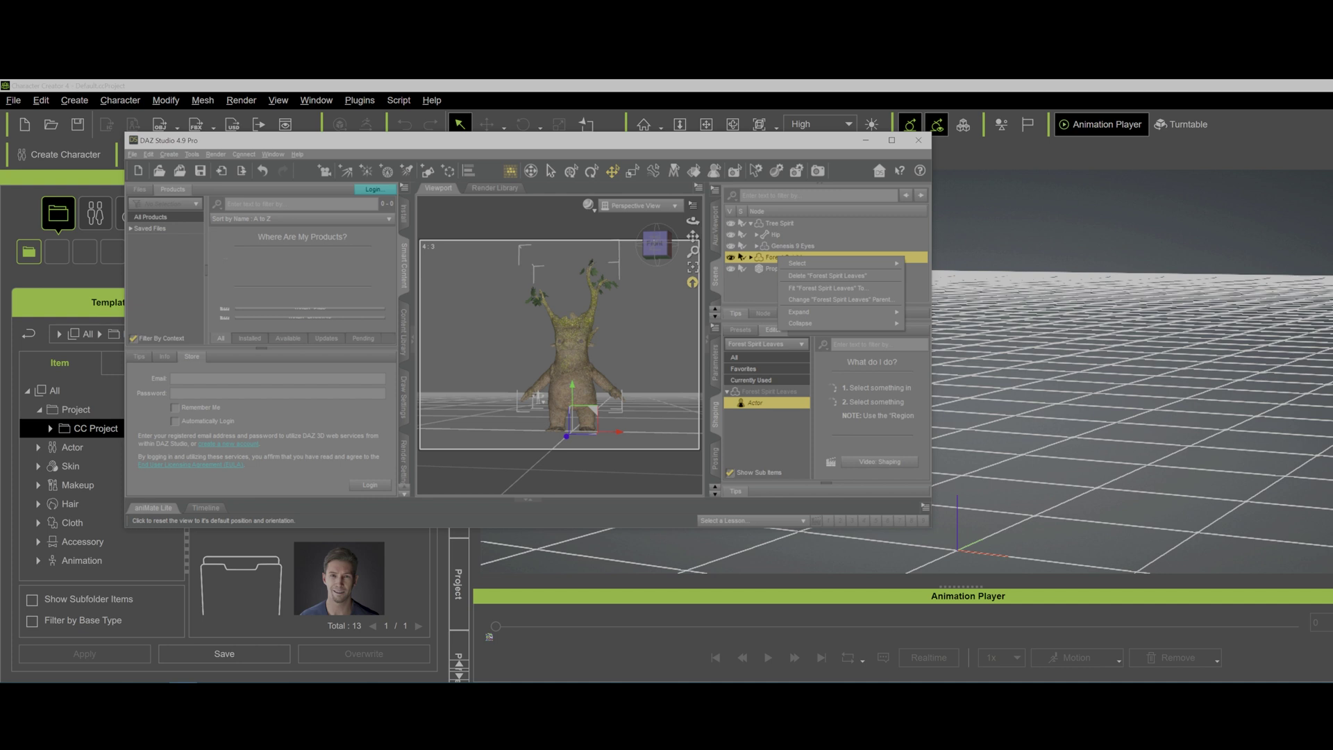
pyautogui.click(148, 155)
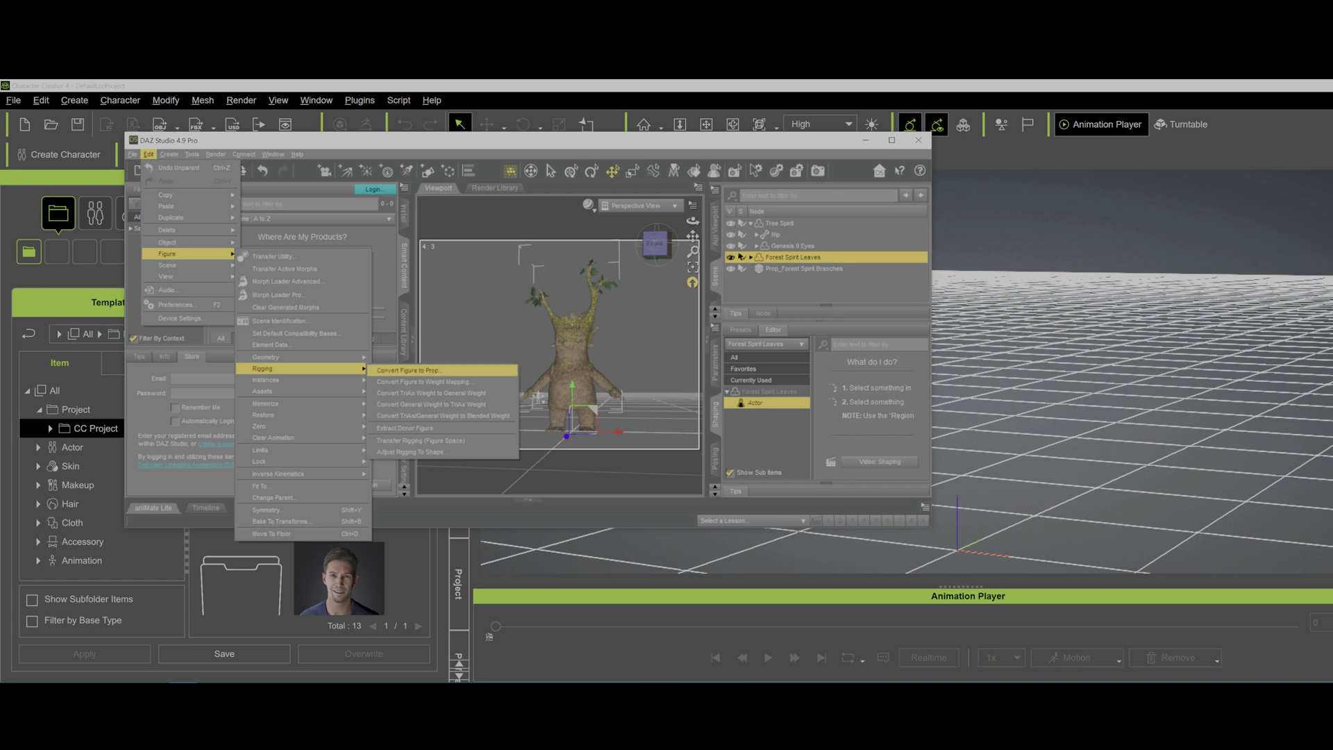
pyautogui.click(409, 370)
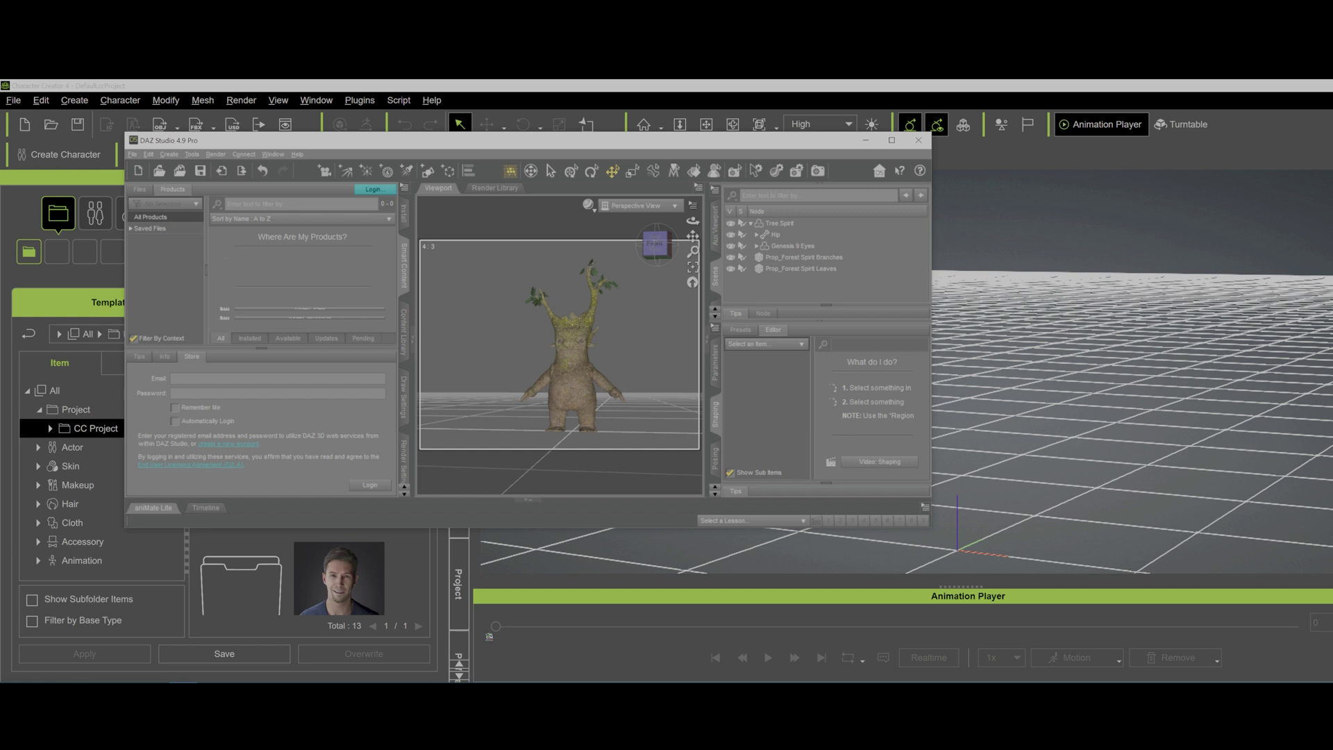
# Select Genesis 9 Eyes, then switch to File Explorer and open the Base Anatomy folder under Genesis 9, Anatomy, Daz Originals
pyautogui.click(792, 246)
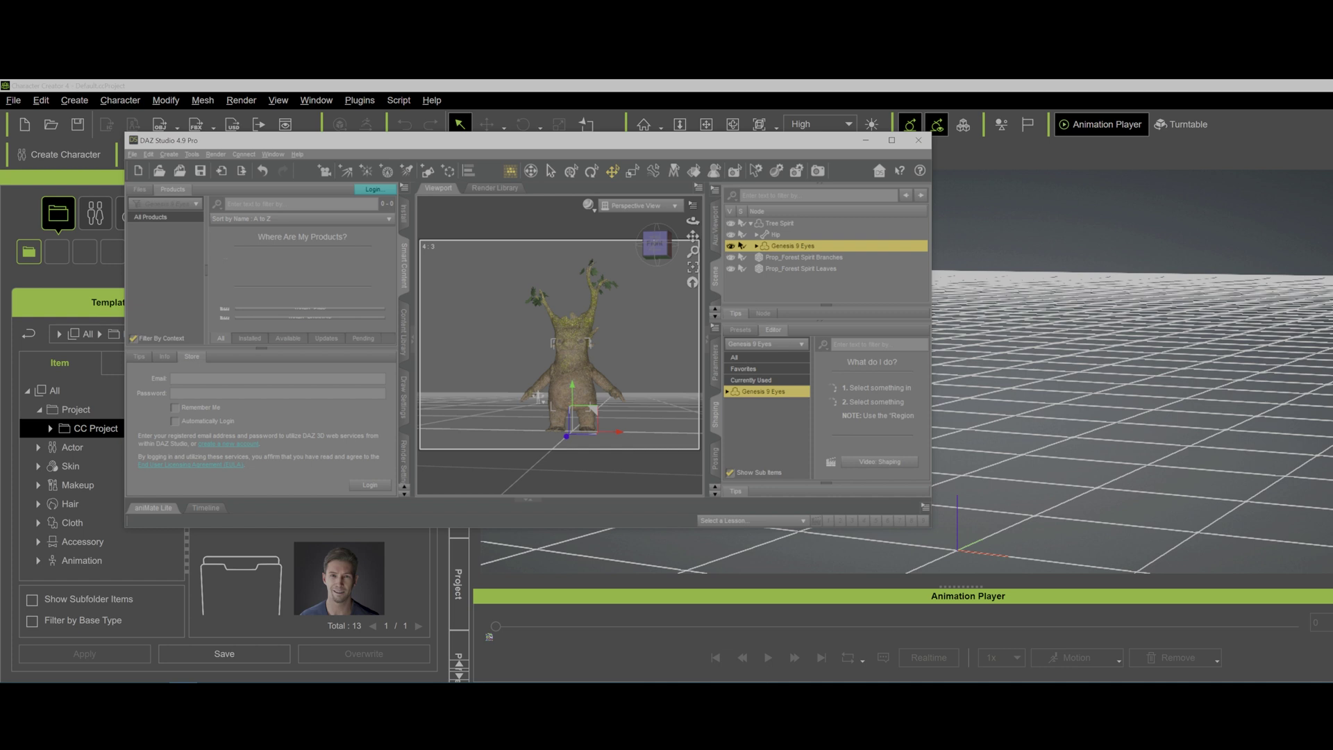
pyautogui.hotkey('alt', 'Tab')
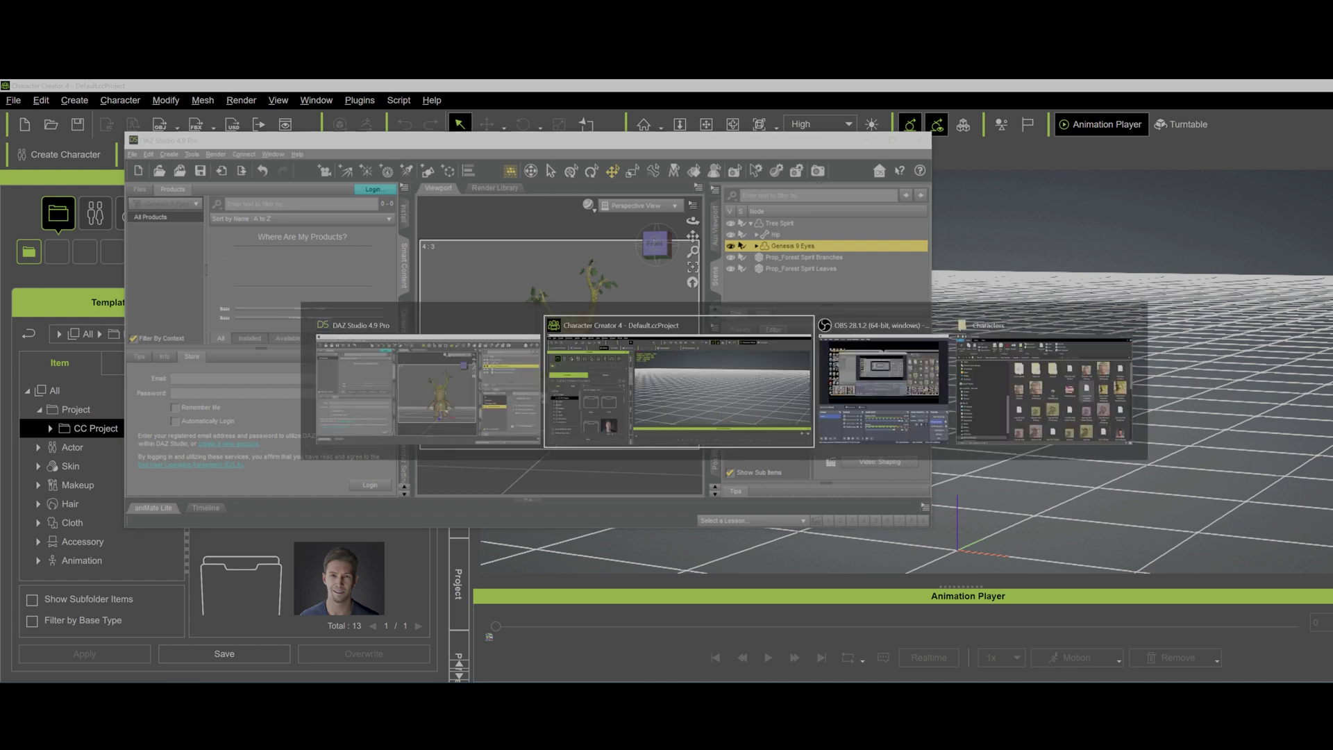
pyautogui.hotkey('alt', 'Tab')
pyautogui.hotkey('alt', 'Tab')
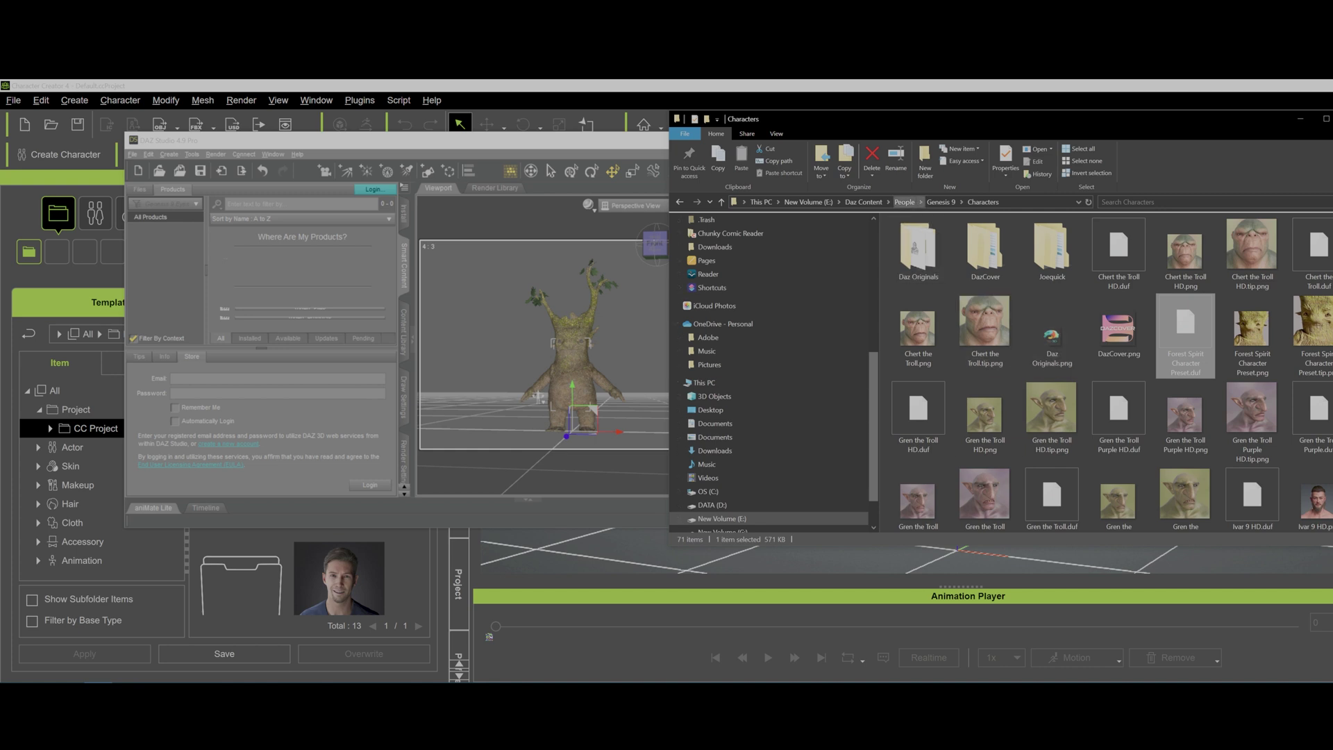
pyautogui.click(942, 202)
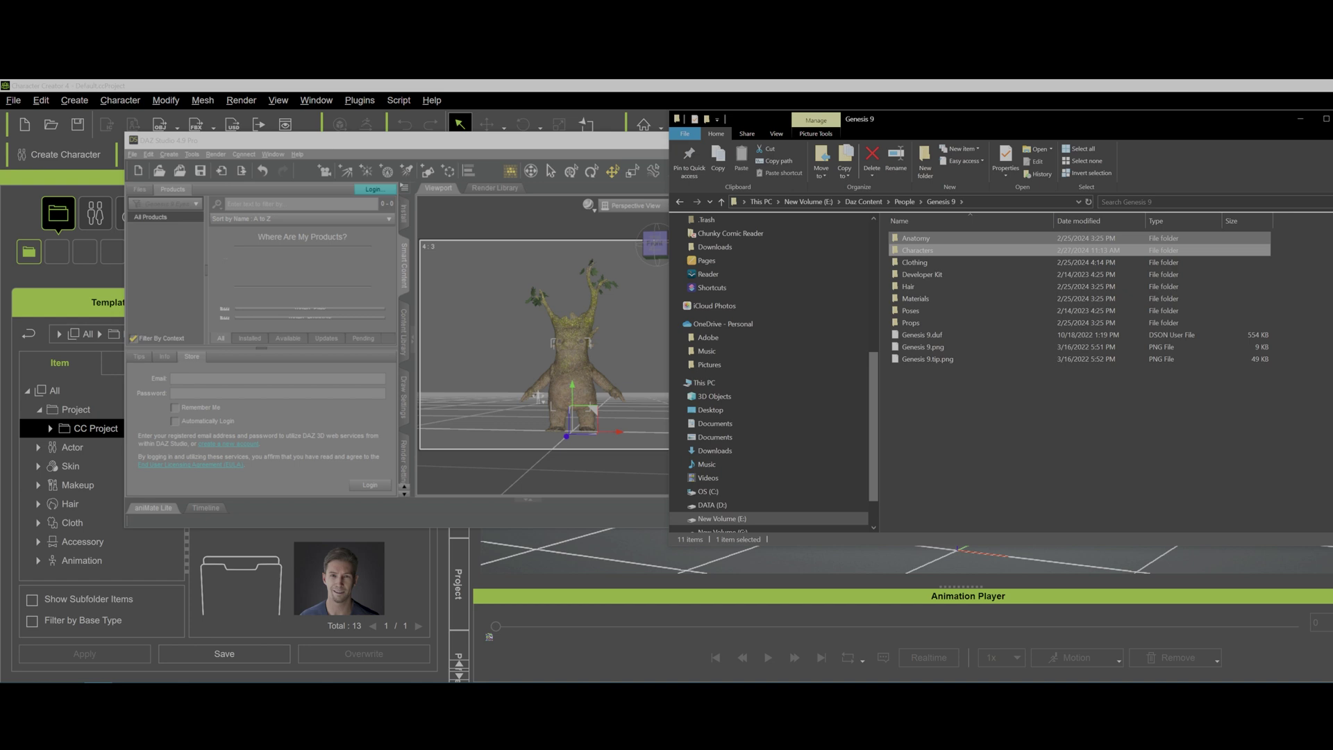
pyautogui.doubleClick(917, 239)
pyautogui.doubleClick(918, 246)
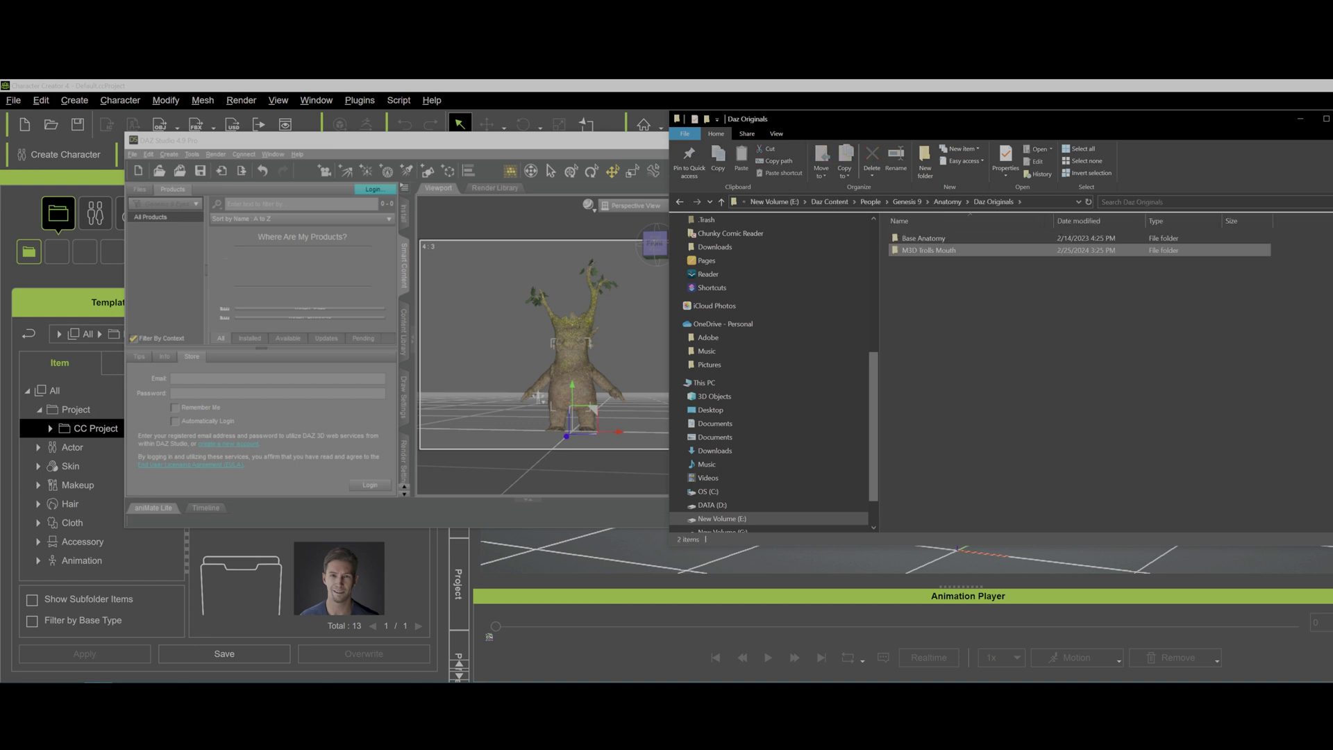
pyautogui.click(923, 237)
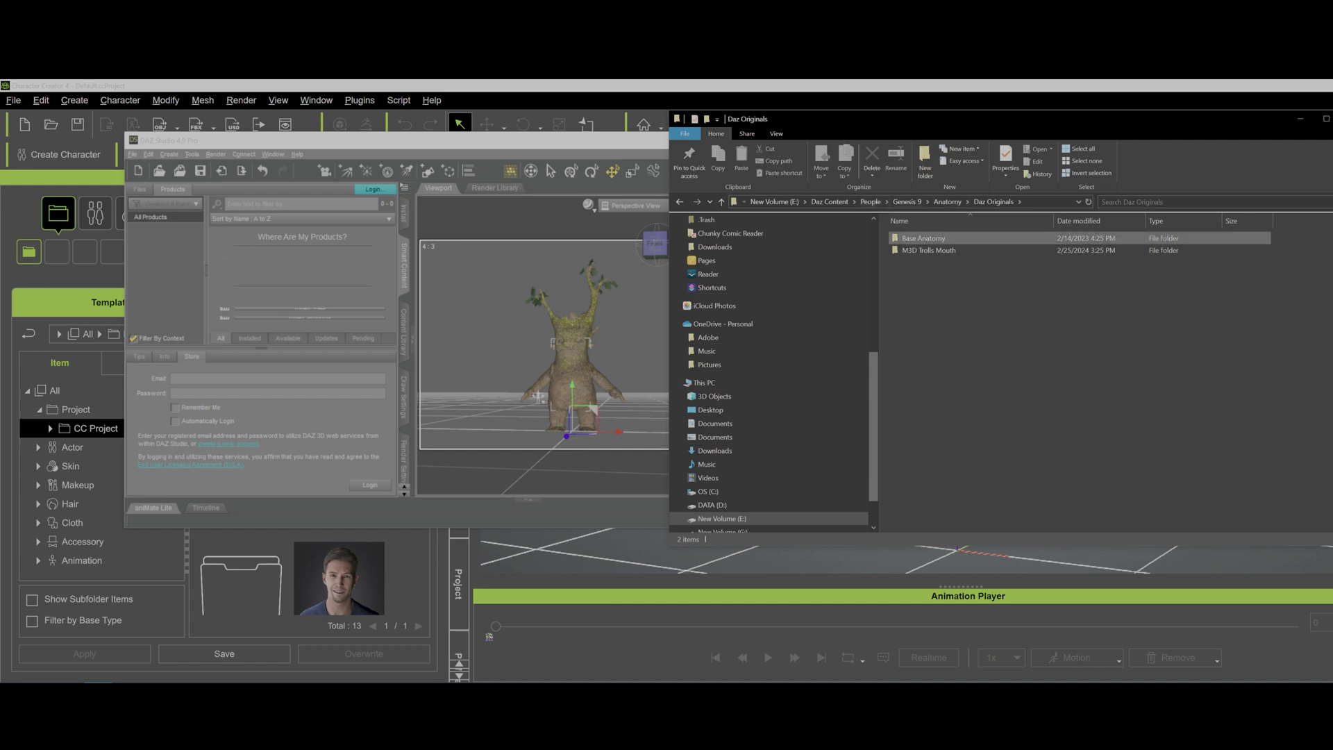
pyautogui.click(923, 237)
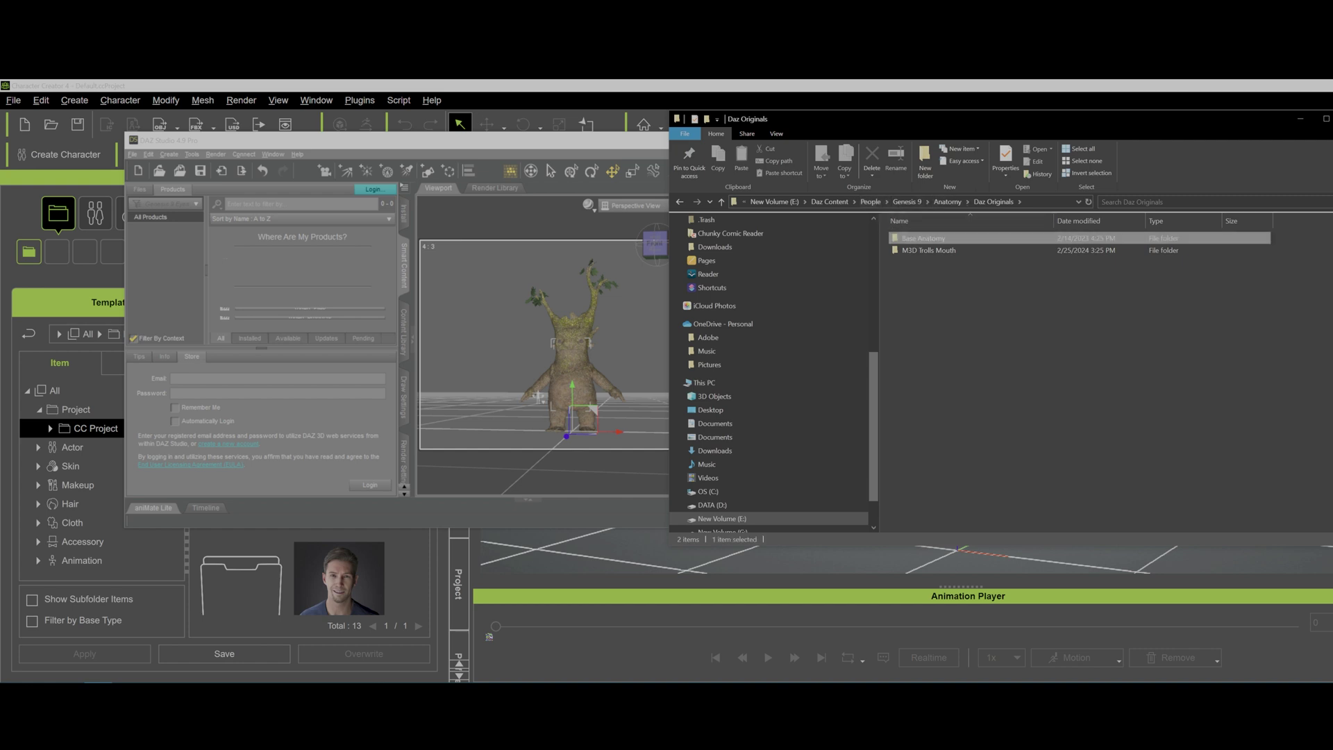
pyautogui.doubleClick(923, 237)
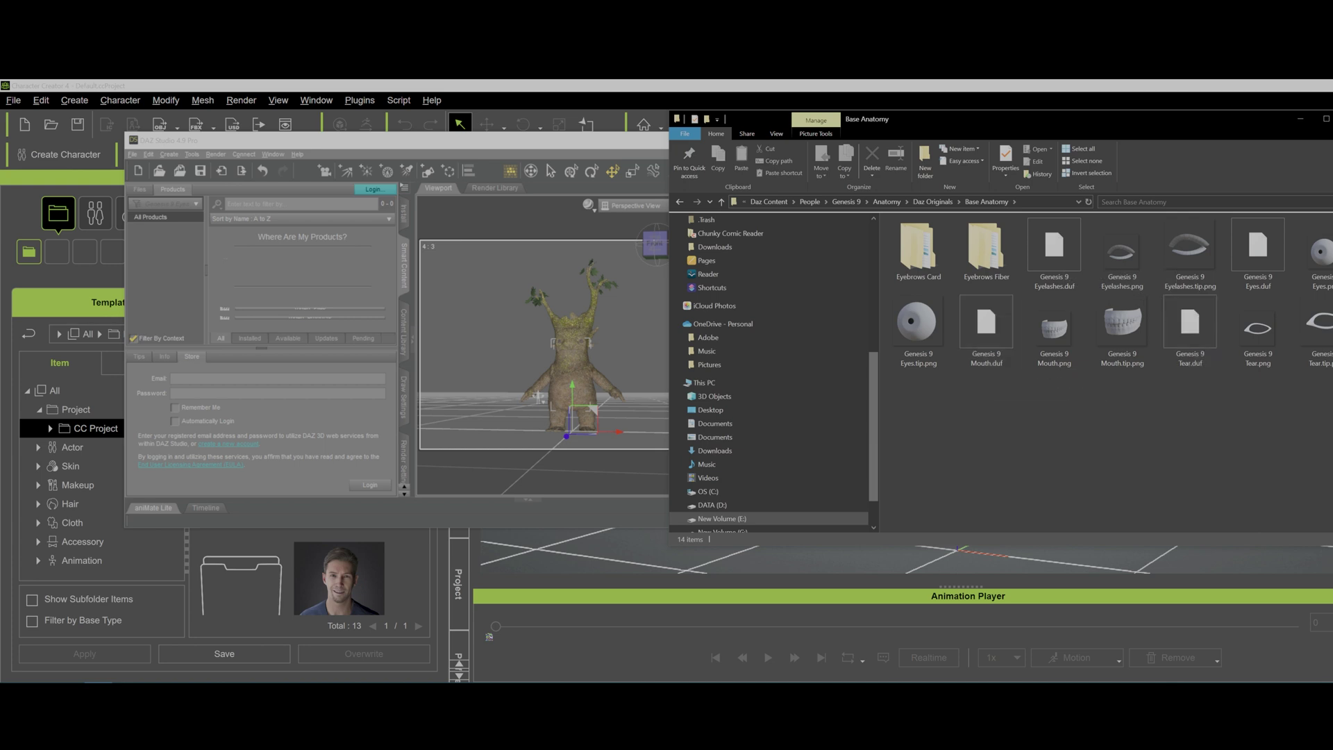
# Load Genesis 9 Eyelashes.duf and Genesis 9 Mouth.duf onto the Tree Spirit figure in DAZ Studio
pyautogui.moveTo(1054, 250); pyautogui.dragTo(572, 341)
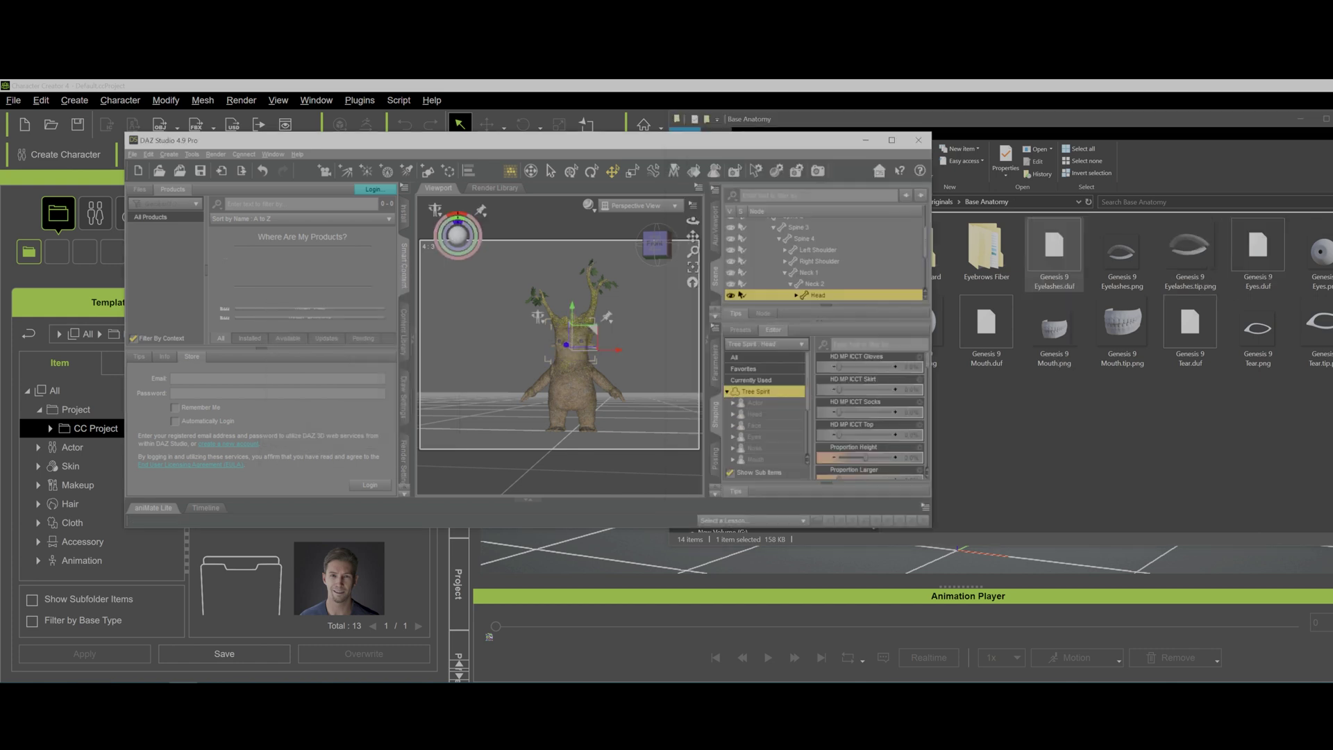
pyautogui.click(1054, 254)
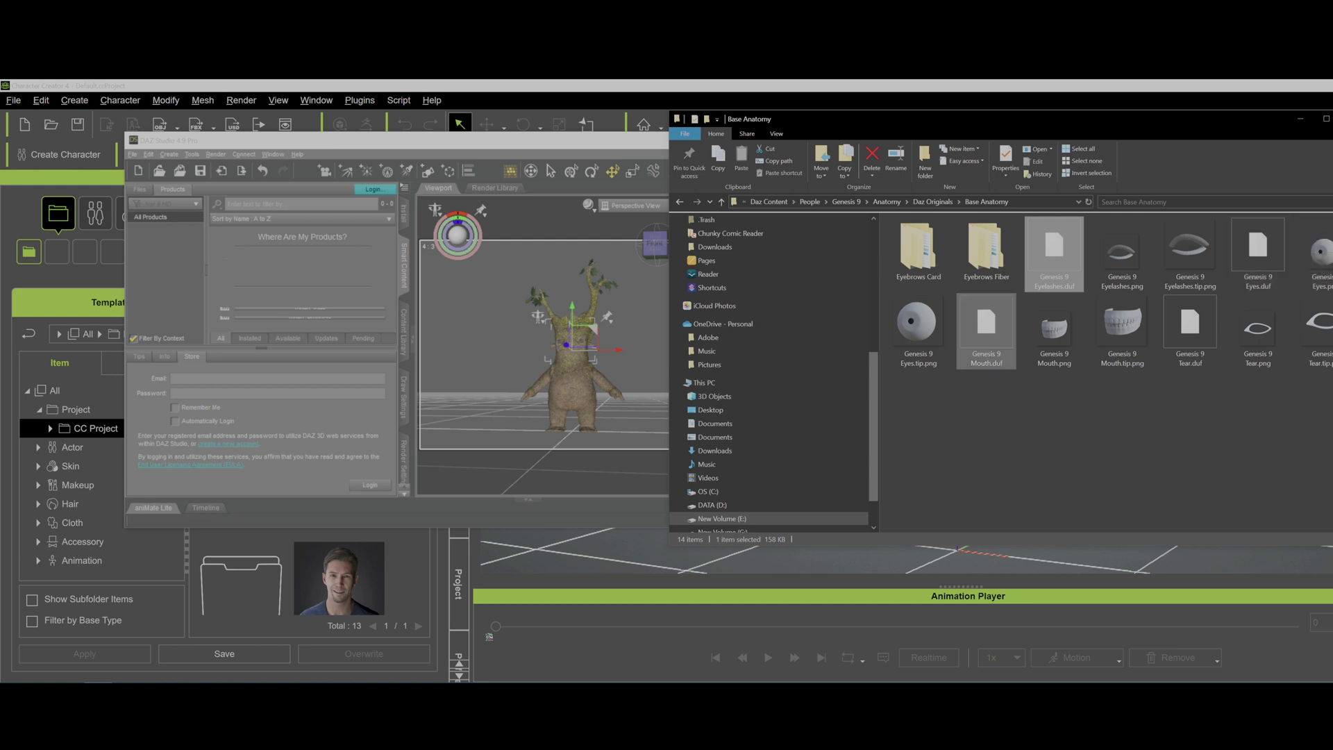
pyautogui.moveTo(986, 331); pyautogui.dragTo(569, 347)
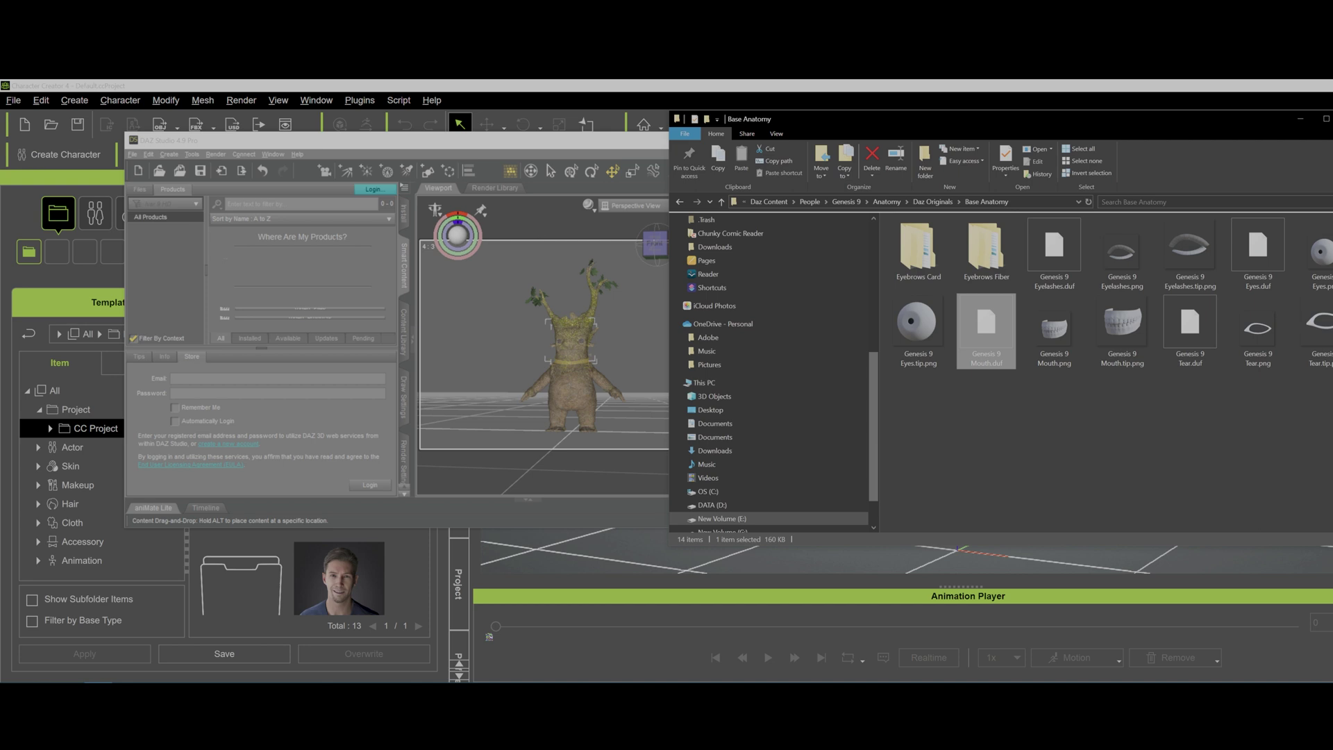
# Load Genesis 9 Tear.duf from File Explorer onto the Tree Spirit figure in DAZ Studio and collapse the figure's Hip hierarchy
pyautogui.hotkey('alt', 'Tab')
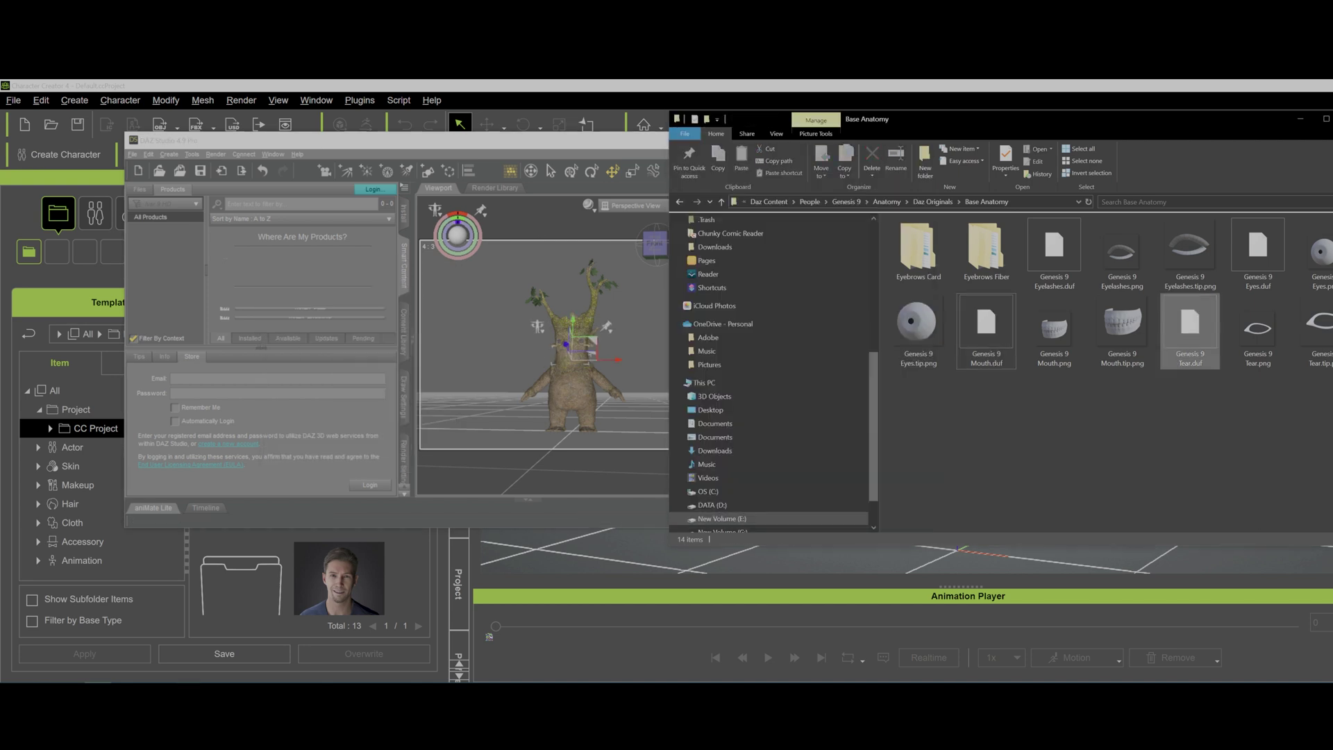
pyautogui.moveTo(1190, 327); pyautogui.dragTo(570, 348)
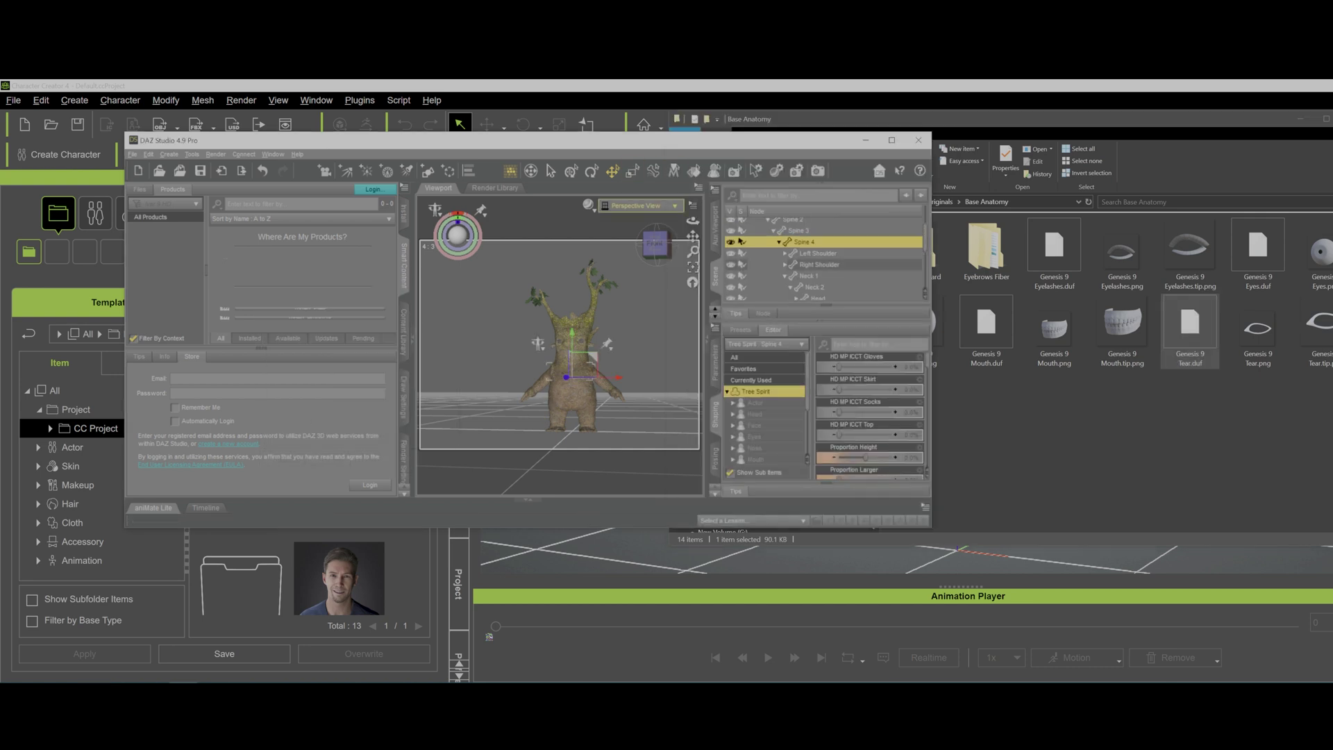
pyautogui.scroll(2, 741, 242)
pyautogui.click(757, 235)
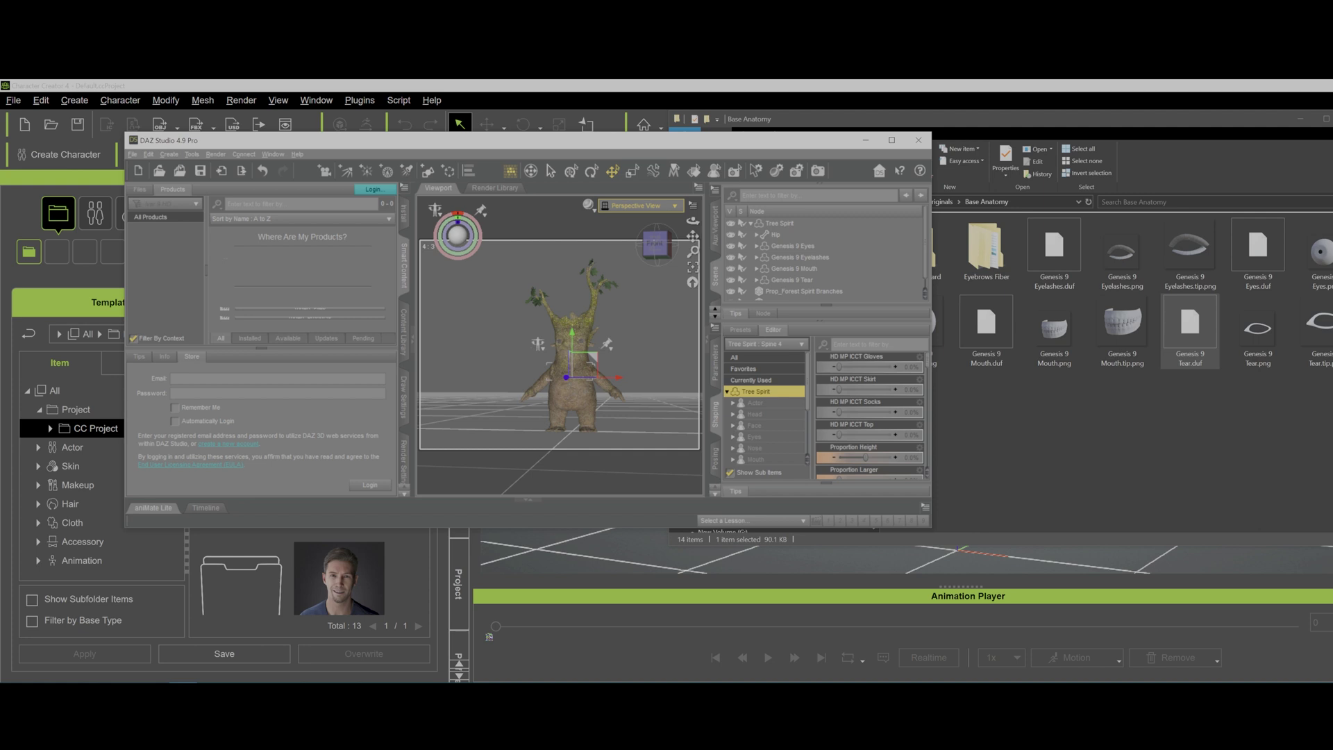
pyautogui.scroll(-1, 827, 257)
pyautogui.scroll(1, 826, 257)
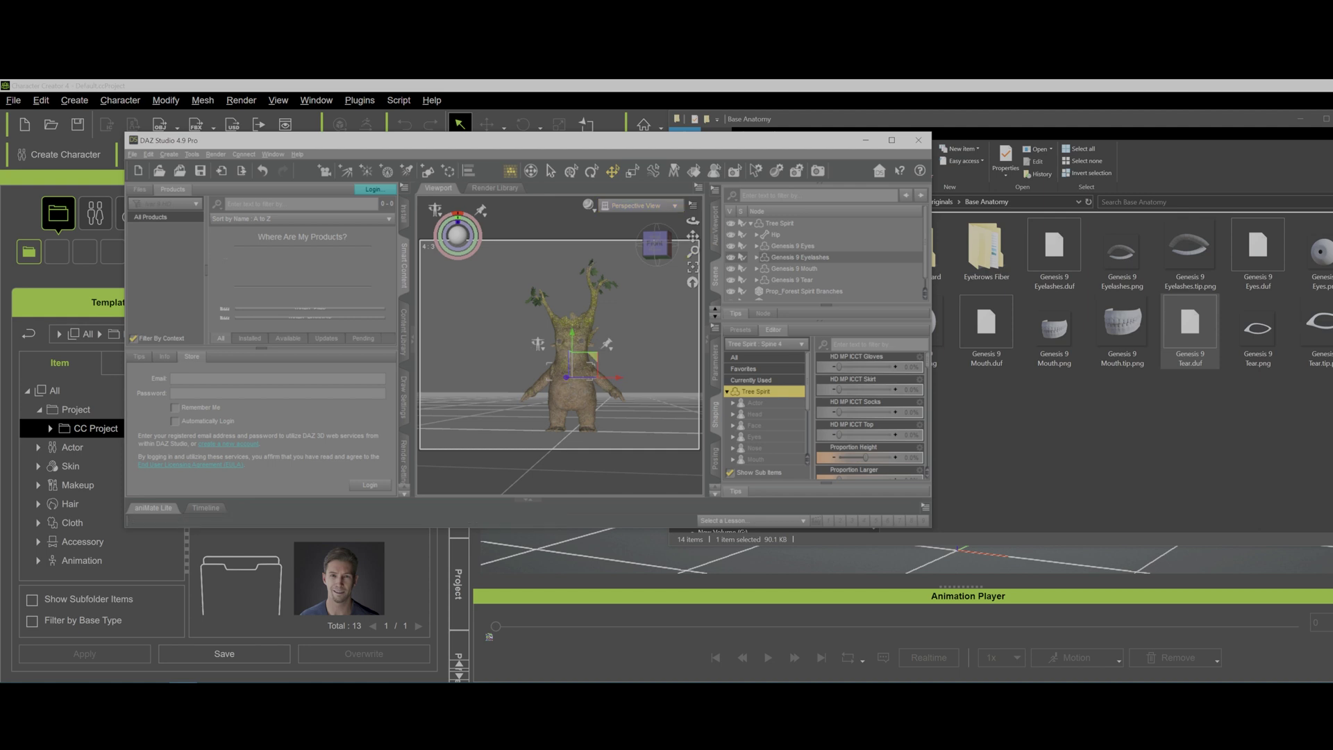
# Export the scene as Autodesk FBX to Tree Spirit.fbx in the Exports folder, overwriting the existing file and accepting the export options
pyautogui.click(133, 155)
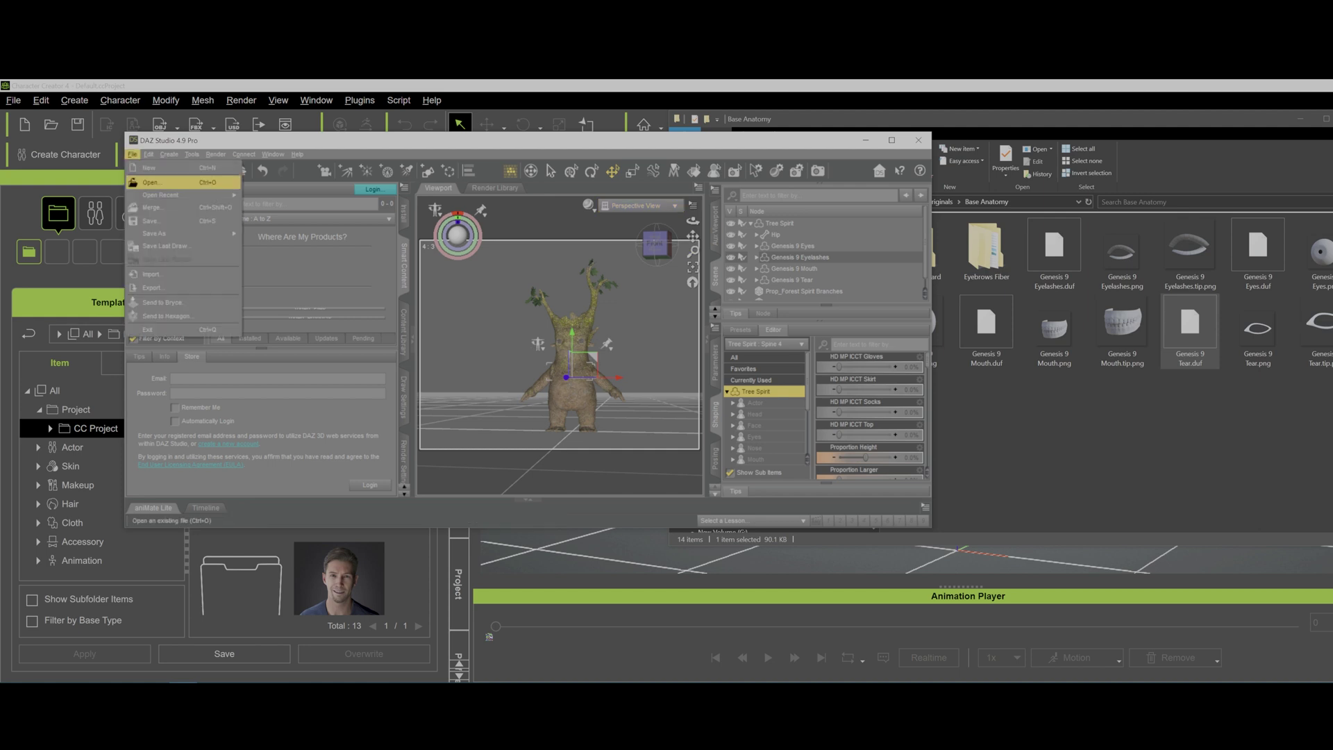
pyautogui.click(152, 288)
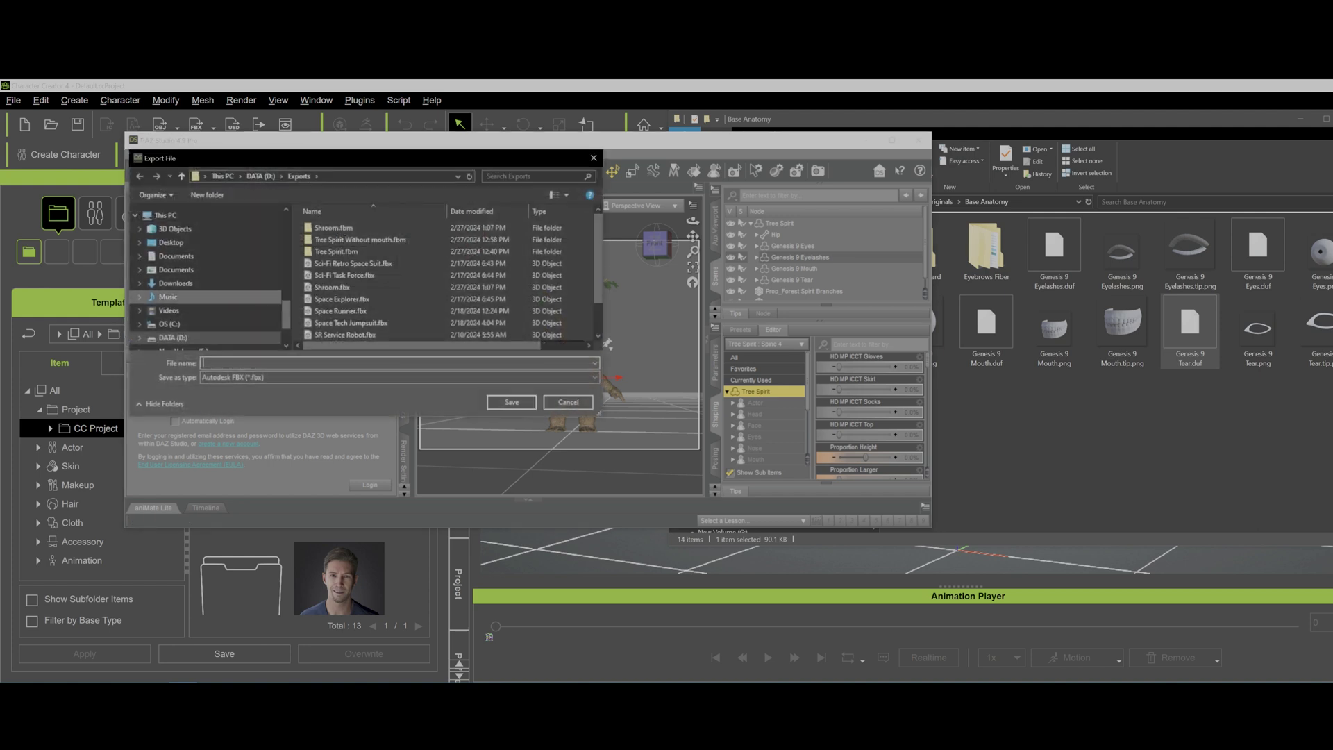
pyautogui.scroll(-1, 379, 323)
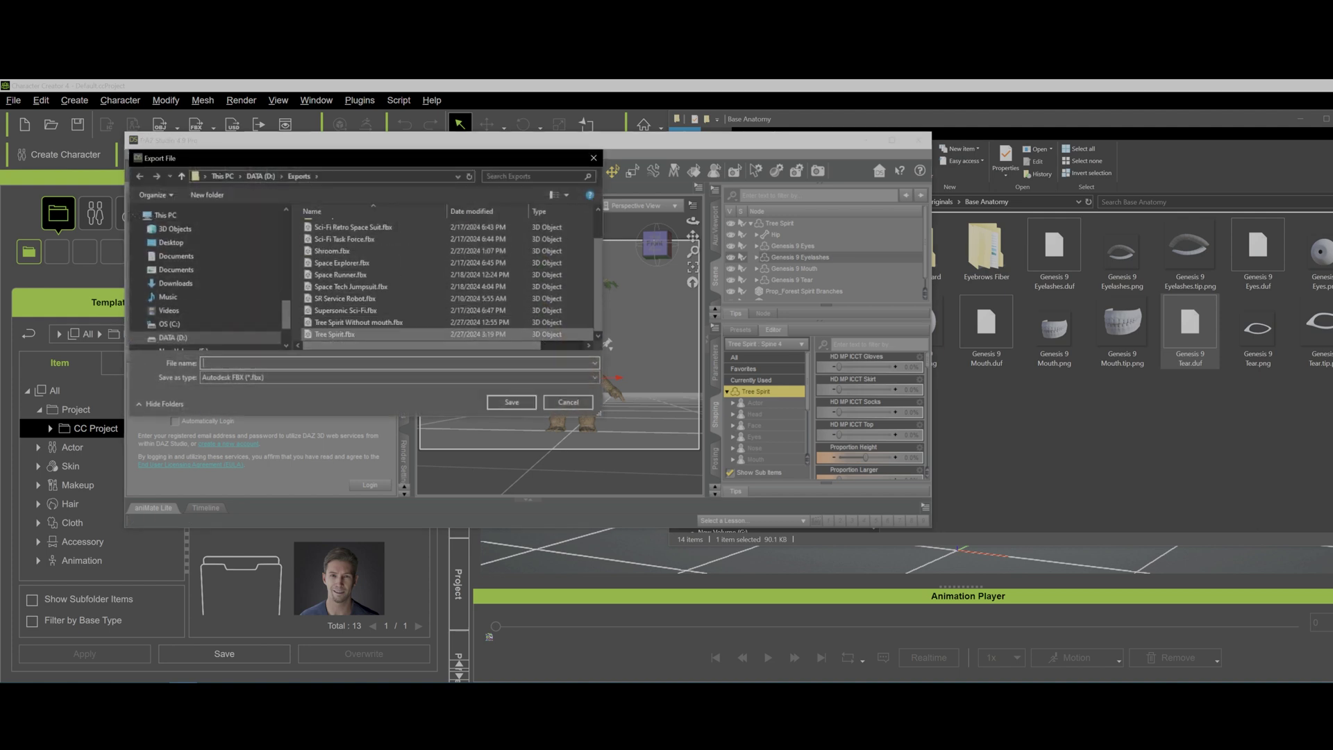
pyautogui.click(379, 334)
pyautogui.click(511, 402)
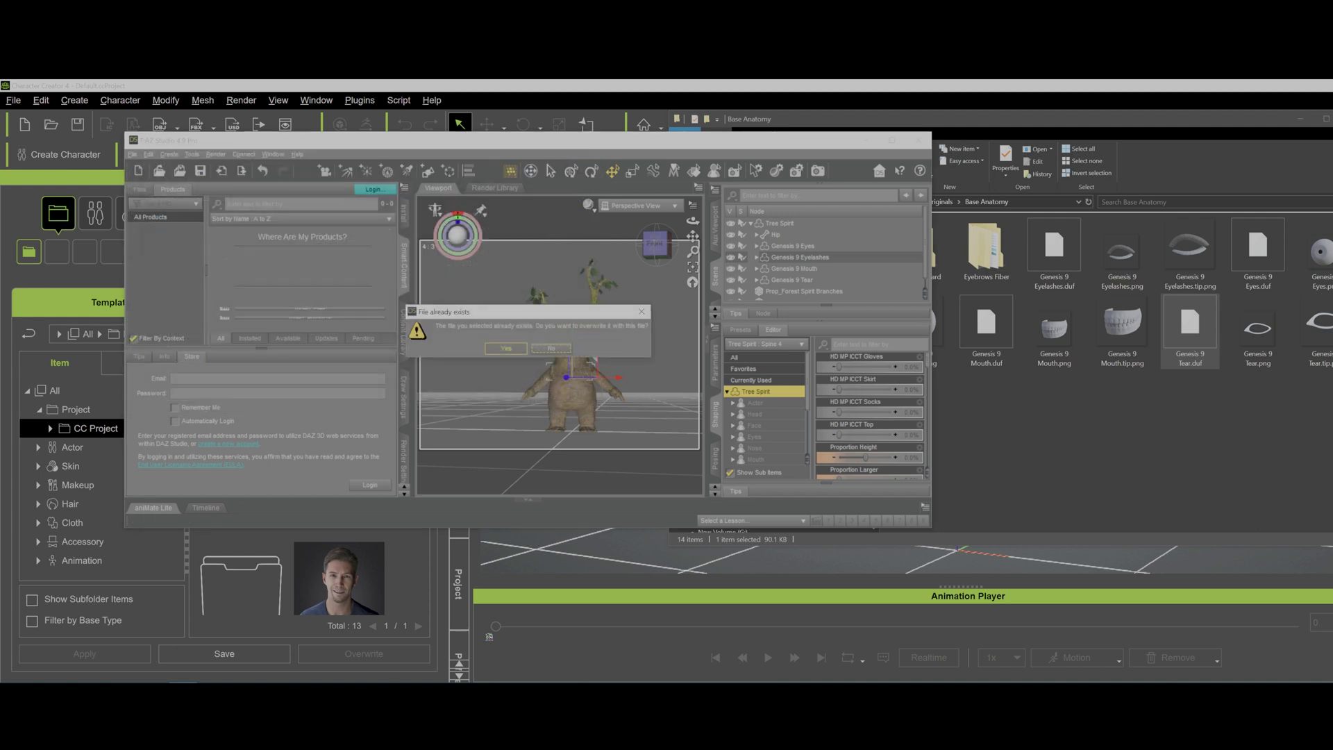
pyautogui.click(506, 349)
pyautogui.press('Return')
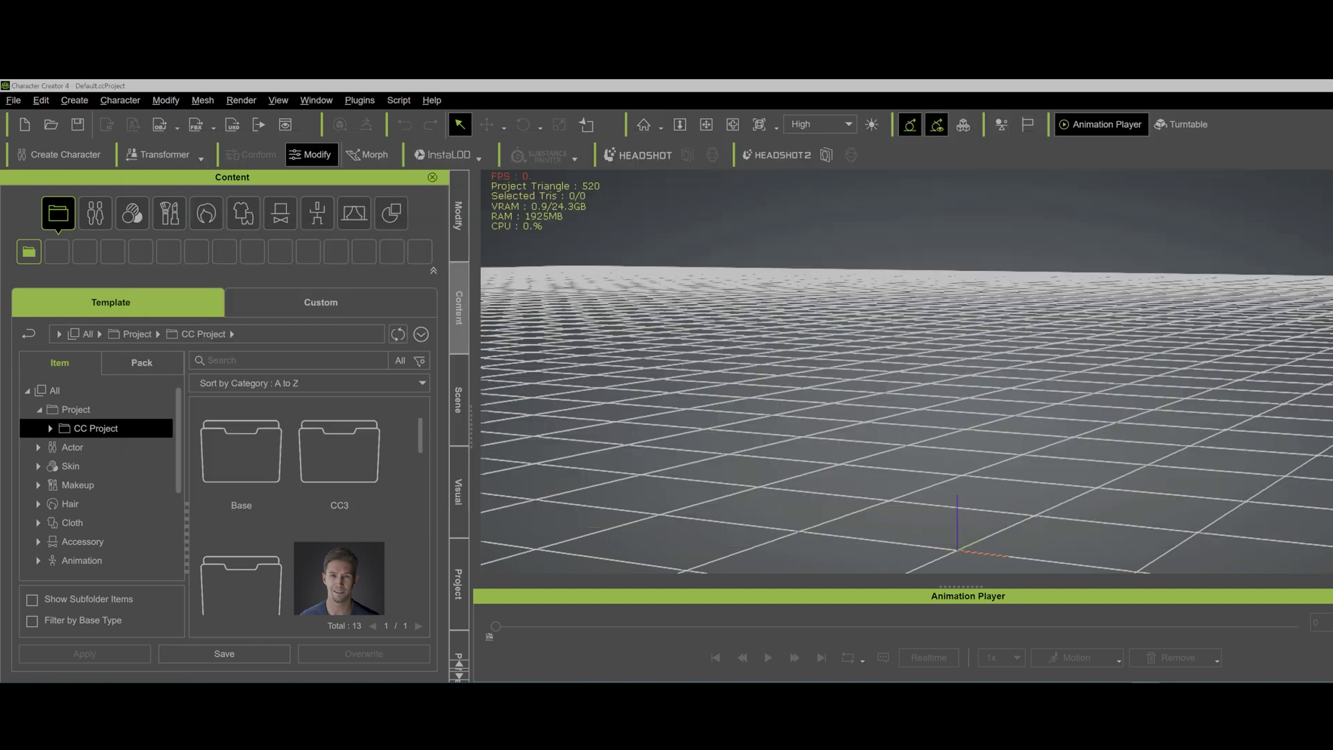
# In Character Creator 4, load Tree Spirit.fbx through Transformer as a CC3+ character with the Advanced DAZ texture option
pyautogui.click(200, 157)
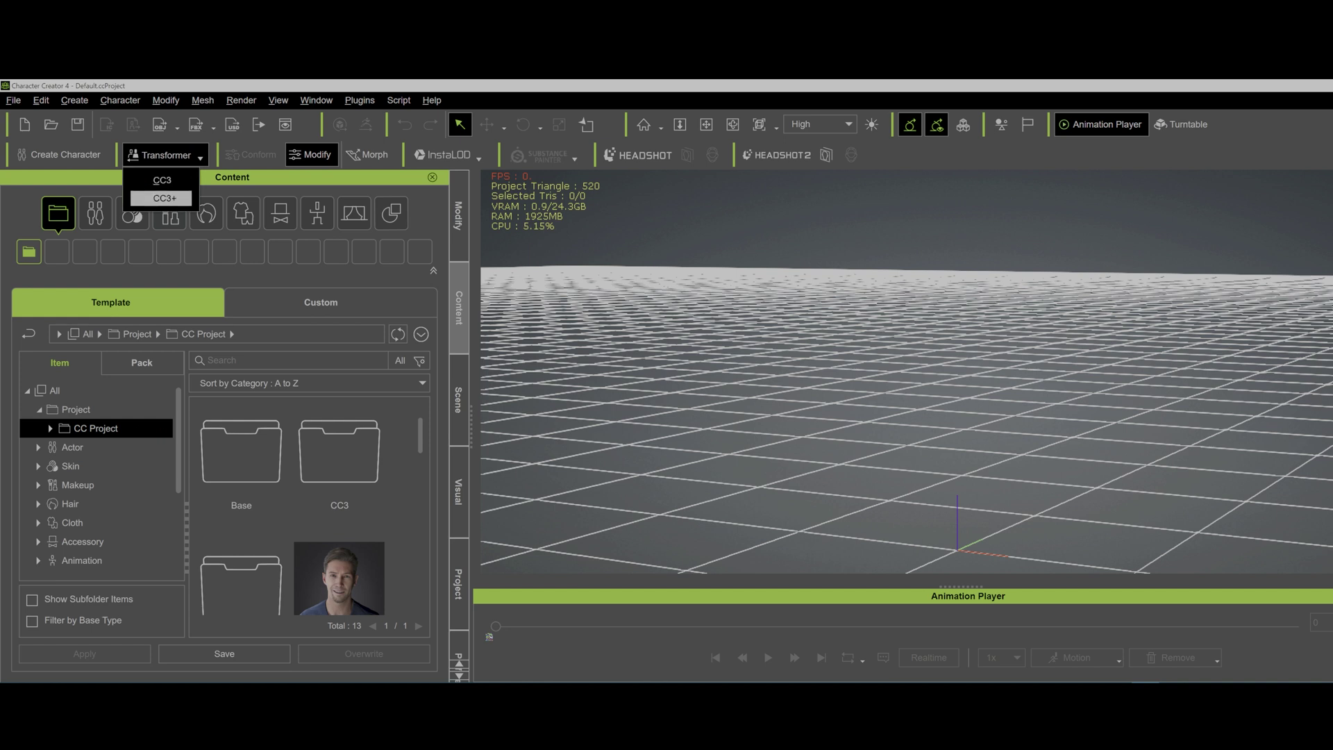
pyautogui.click(162, 180)
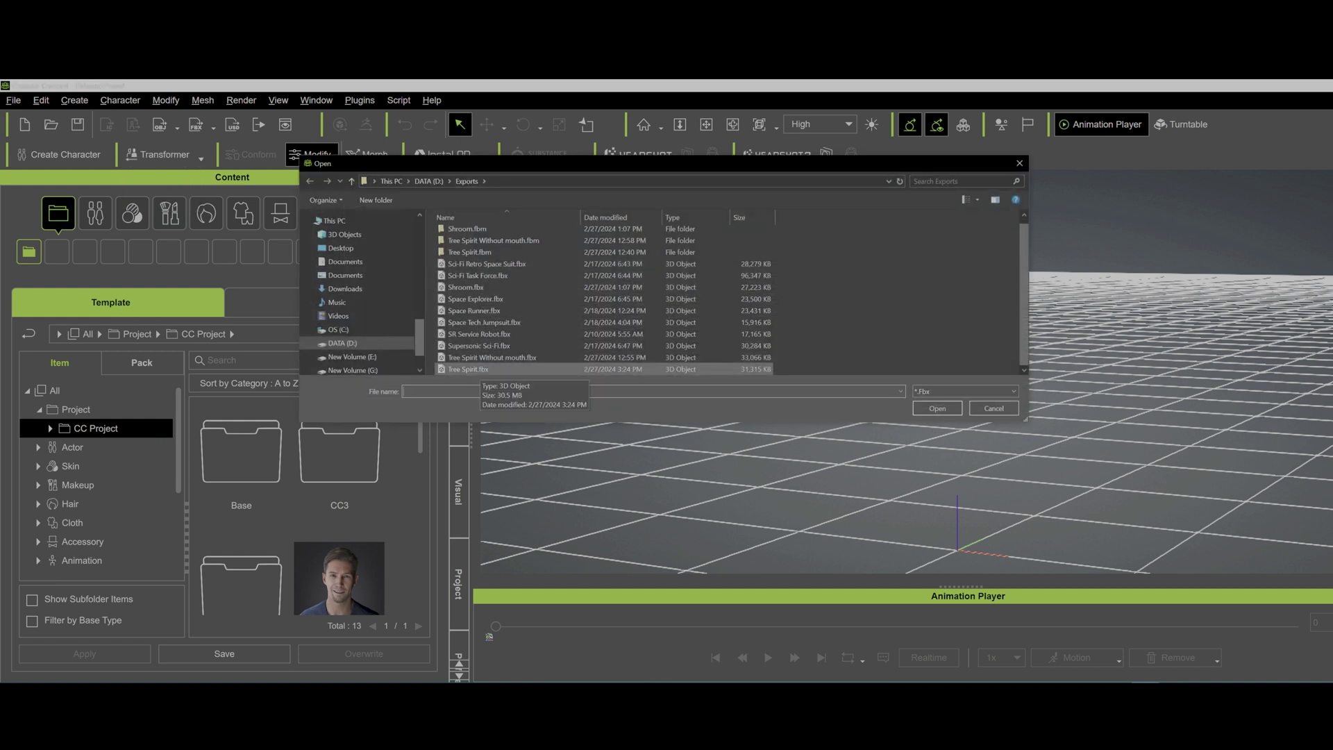
pyautogui.doubleClick(469, 369)
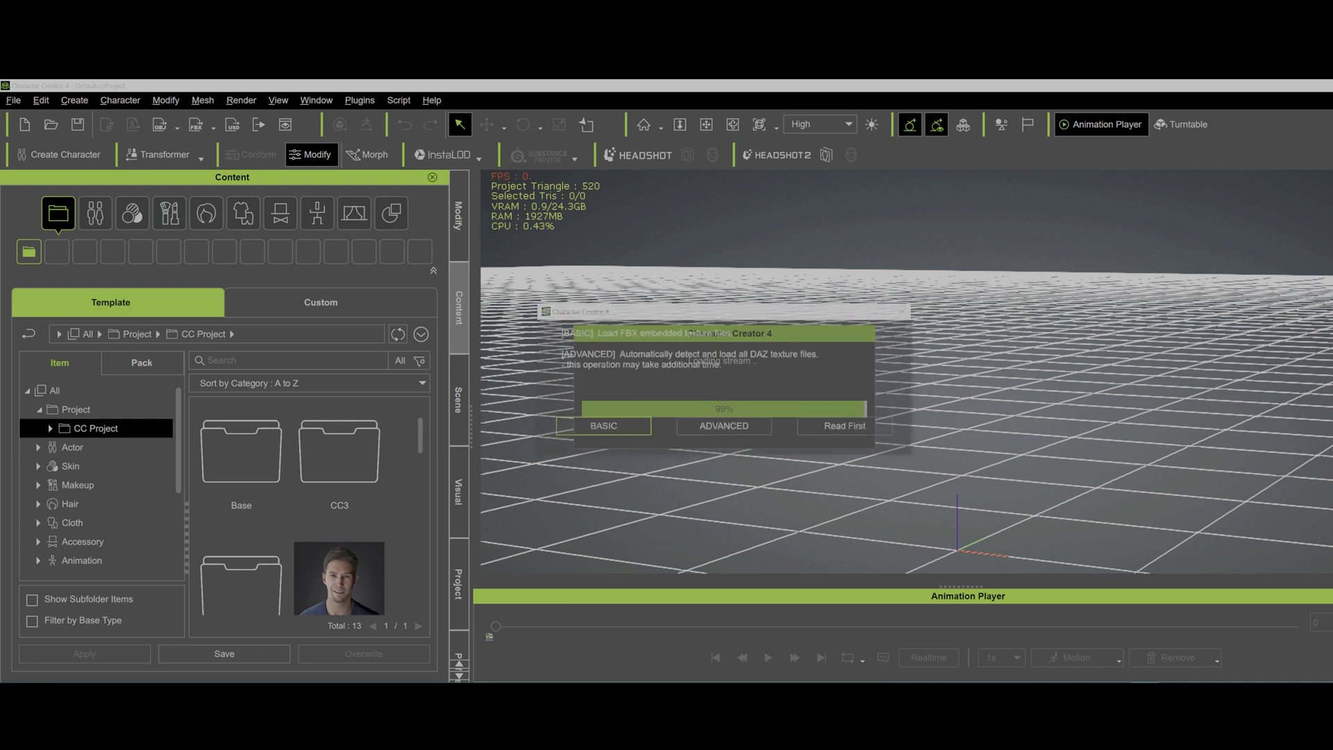
pyautogui.click(724, 427)
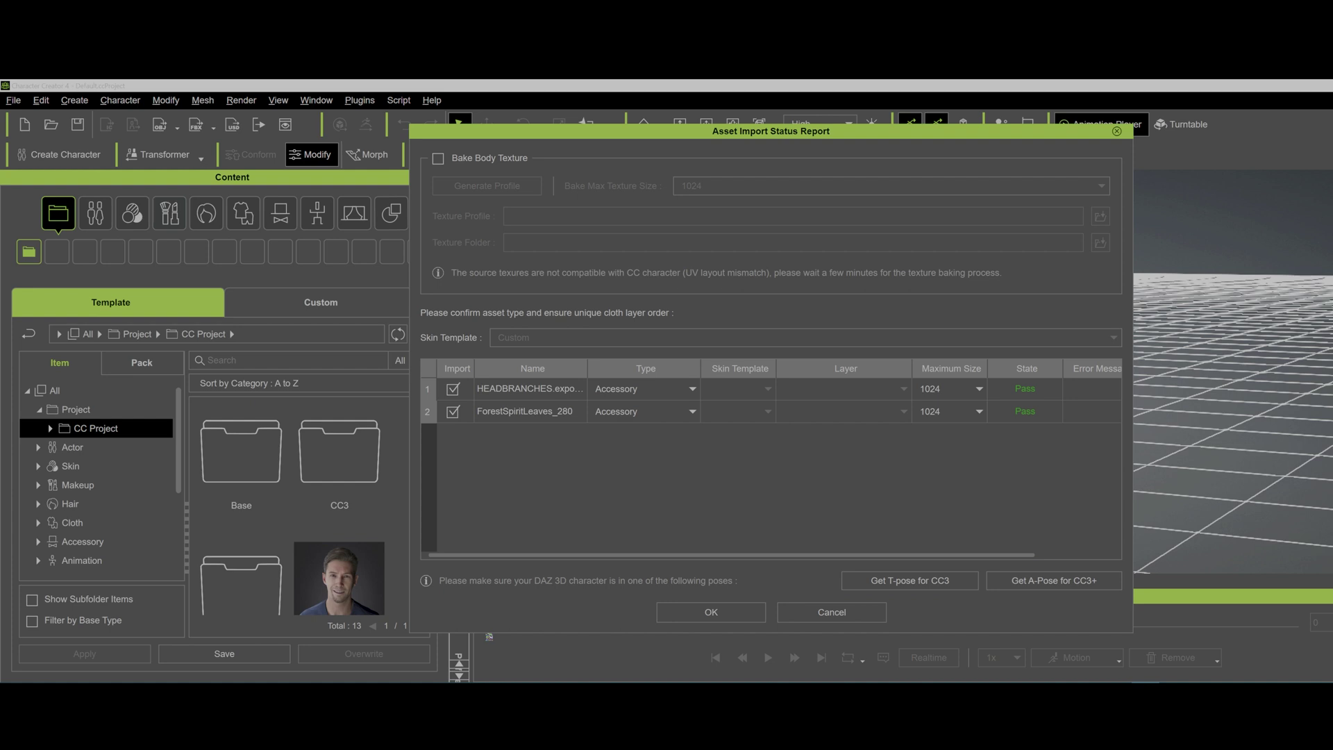
# Enable Bake Body Texture, choose a bake maximum texture size, and import the character with both accessories
pyautogui.click(438, 158)
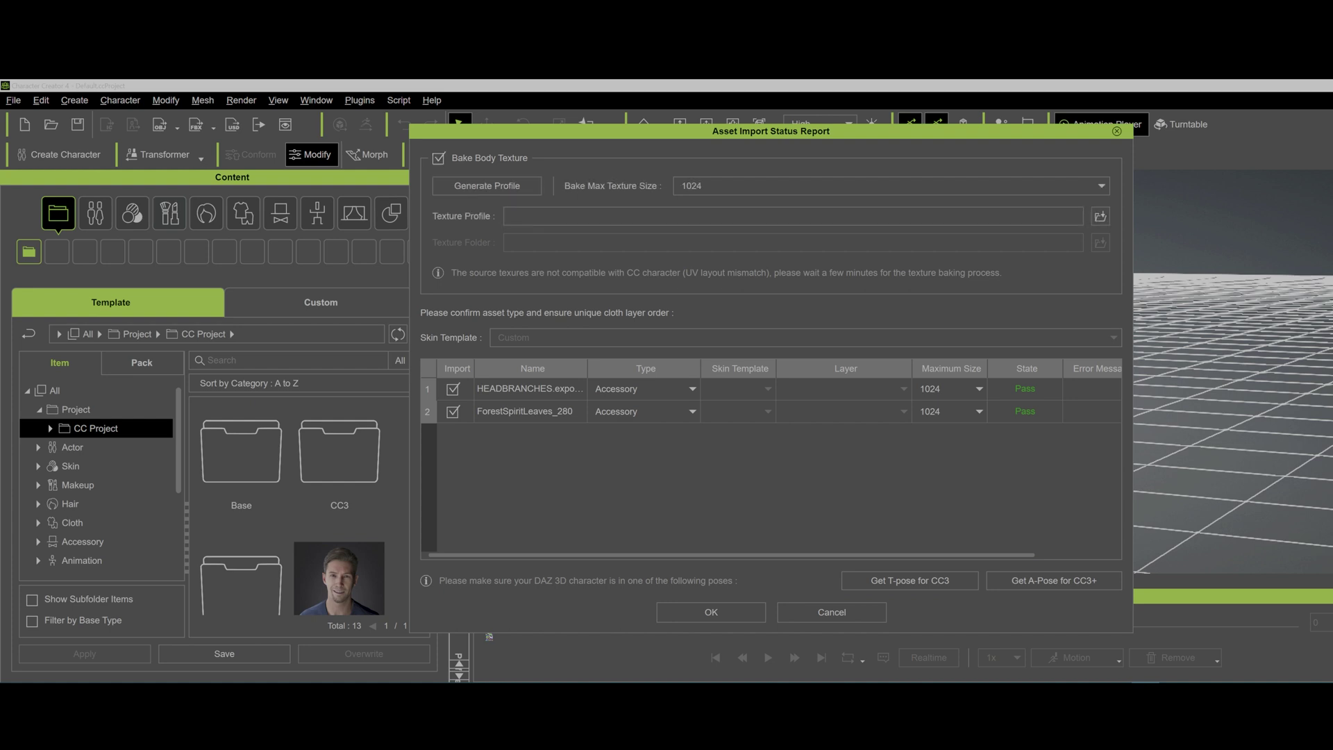
pyautogui.click(891, 185)
pyautogui.click(891, 222)
pyautogui.click(711, 612)
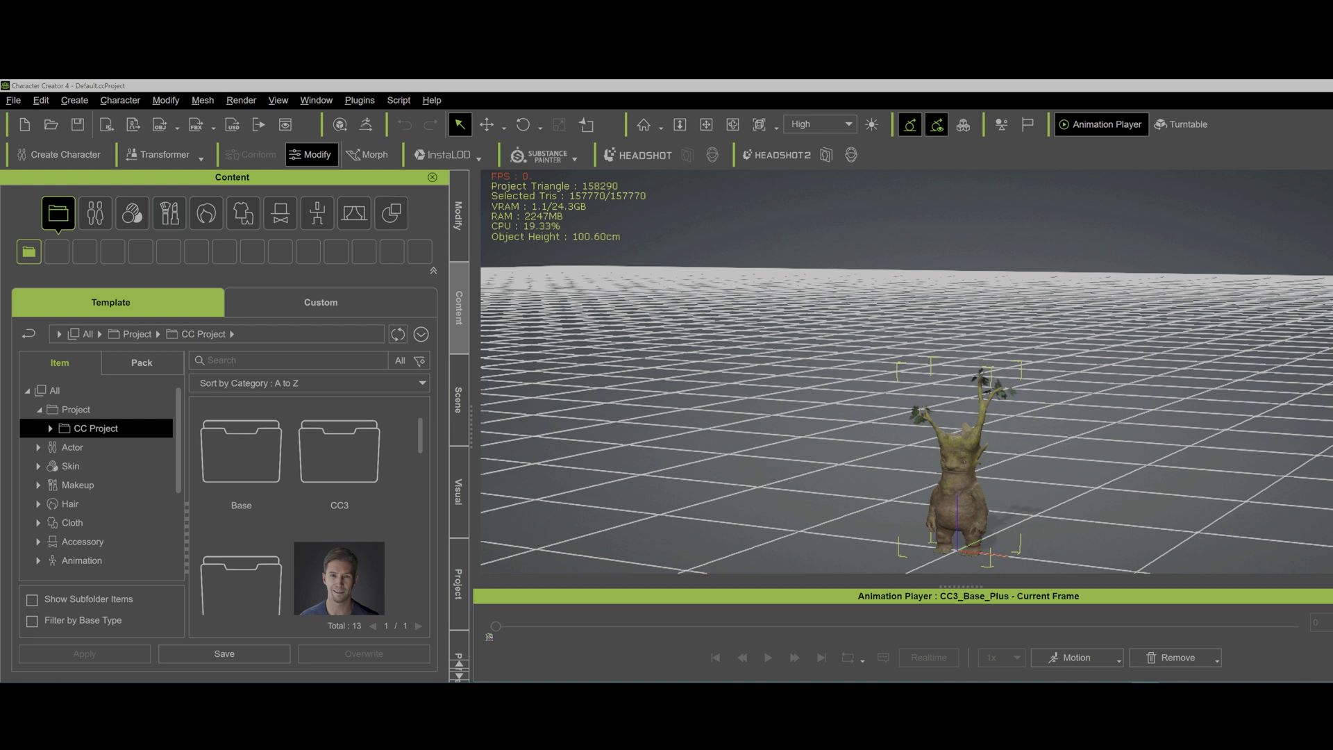
# Assign the ForestSpiritLeaves roughness and OpenGL normal textures from File Explorer's TreeSpirit folder to the ForestSpiritLeaves_280 material, with Normal as the bump input type
pyautogui.click(706, 124)
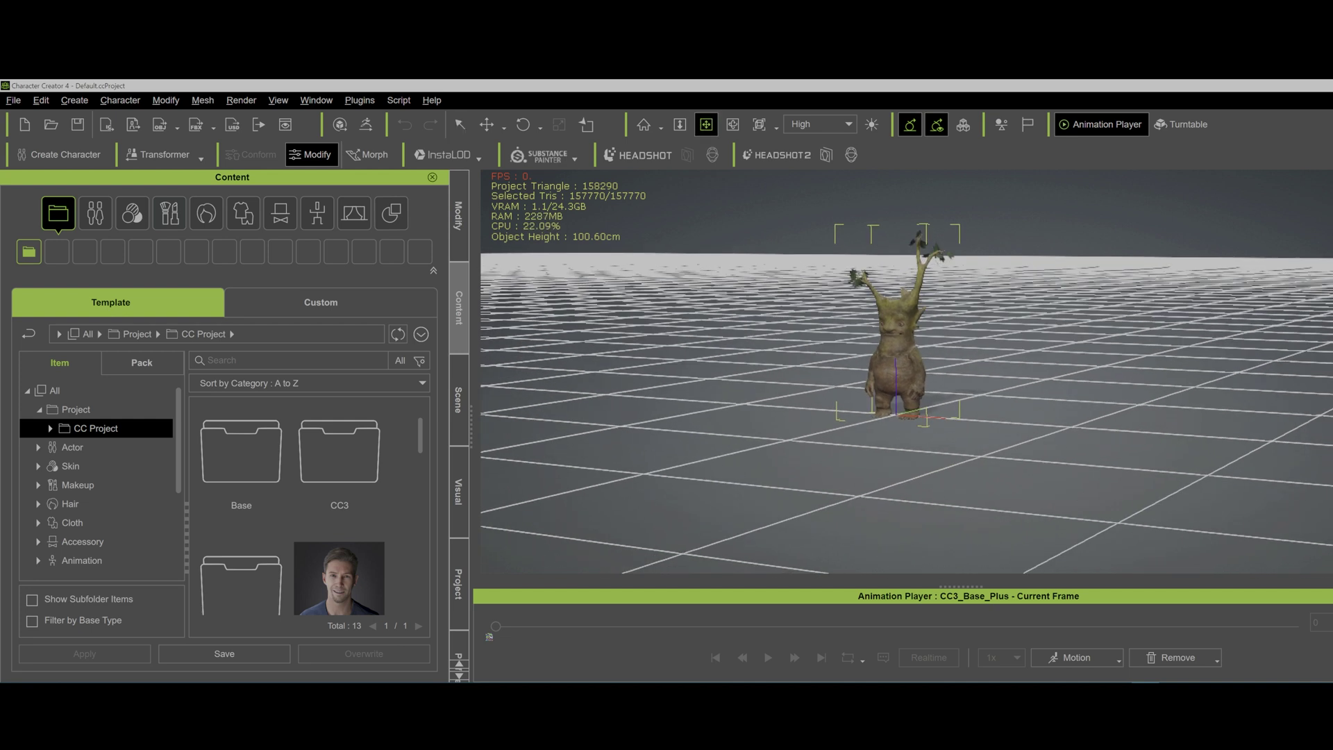
pyautogui.scroll(5, 907, 372)
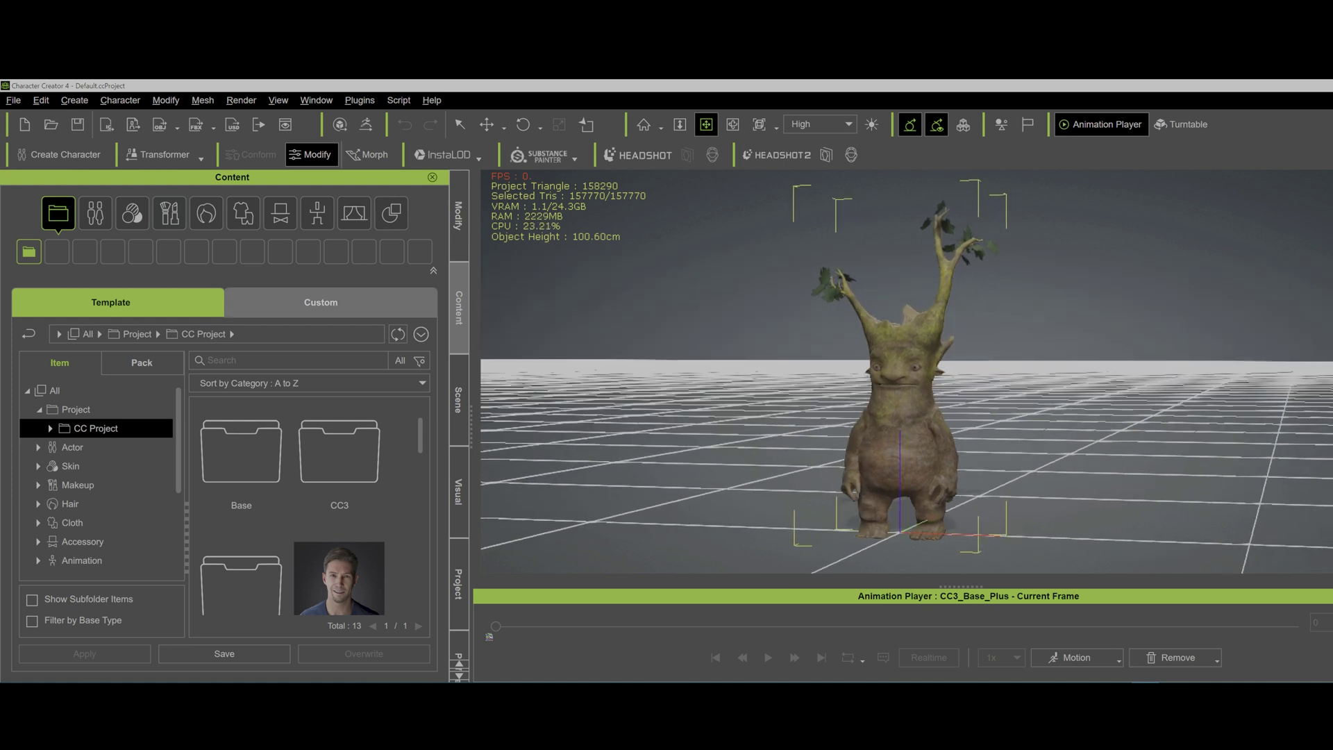
pyautogui.click(458, 216)
pyautogui.click(131, 200)
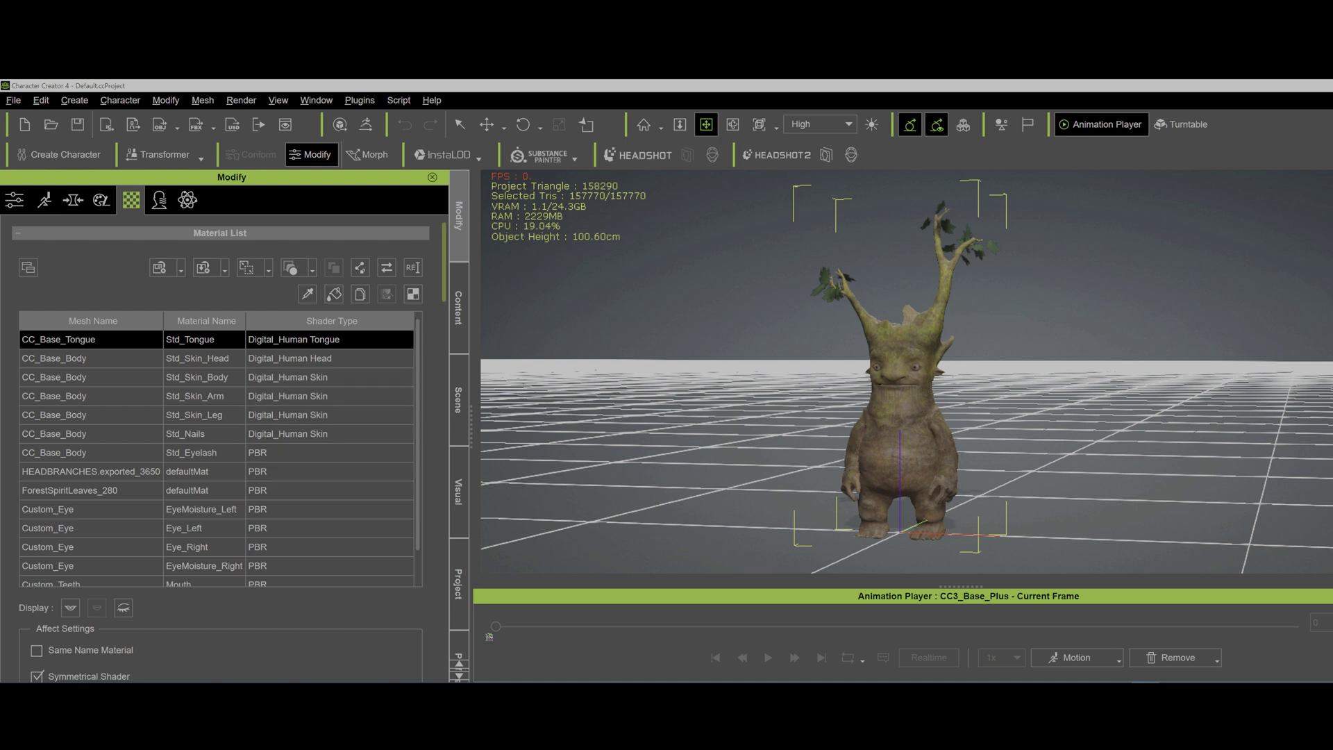
pyautogui.scroll(-3, 208, 389)
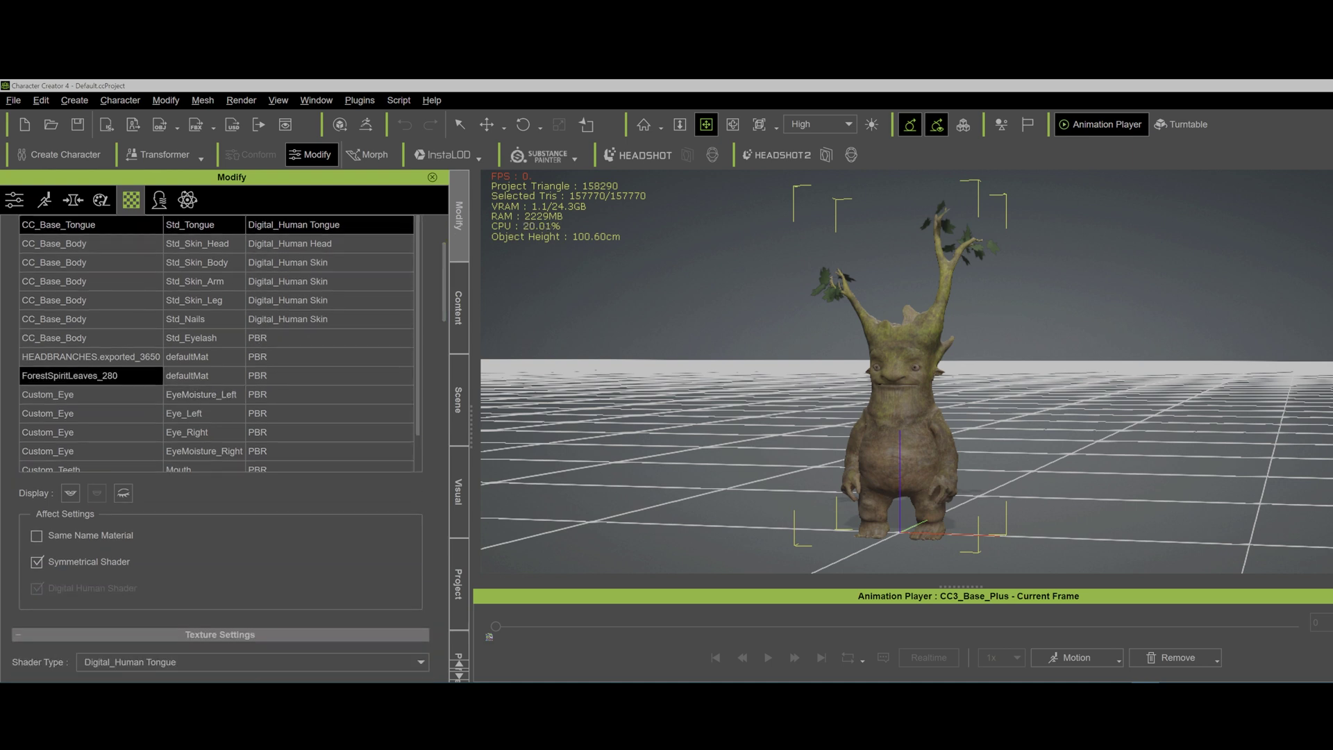
pyautogui.click(90, 375)
pyautogui.scroll(-8, 90, 375)
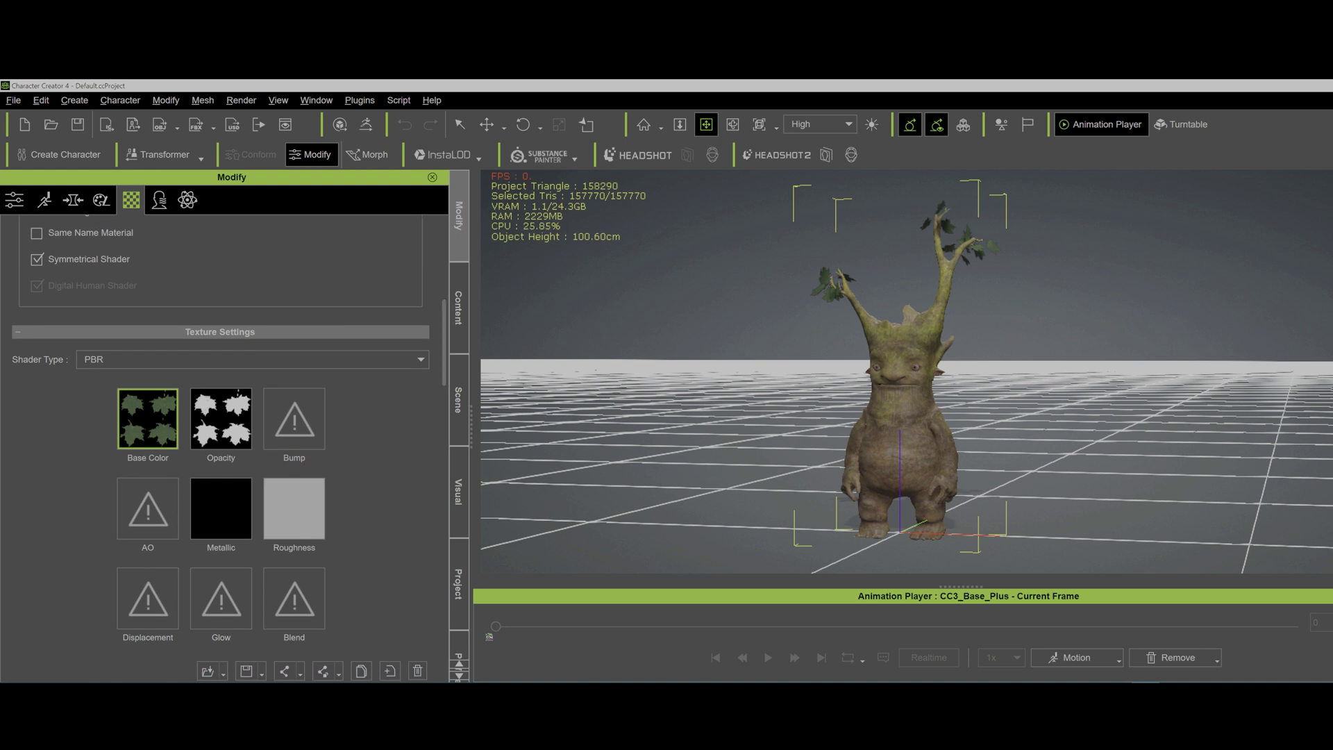
pyautogui.hotkey('alt', 'Tab')
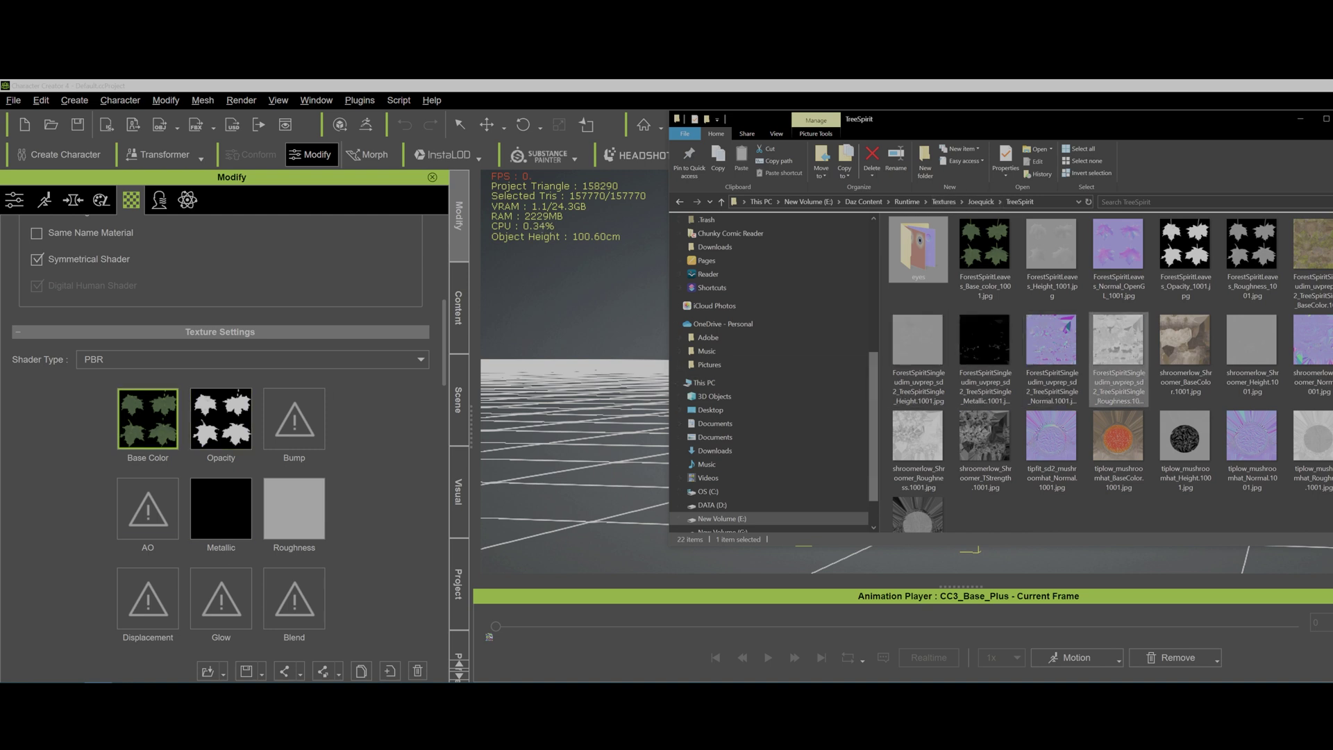
pyautogui.moveTo(1252, 257); pyautogui.dragTo(294, 508)
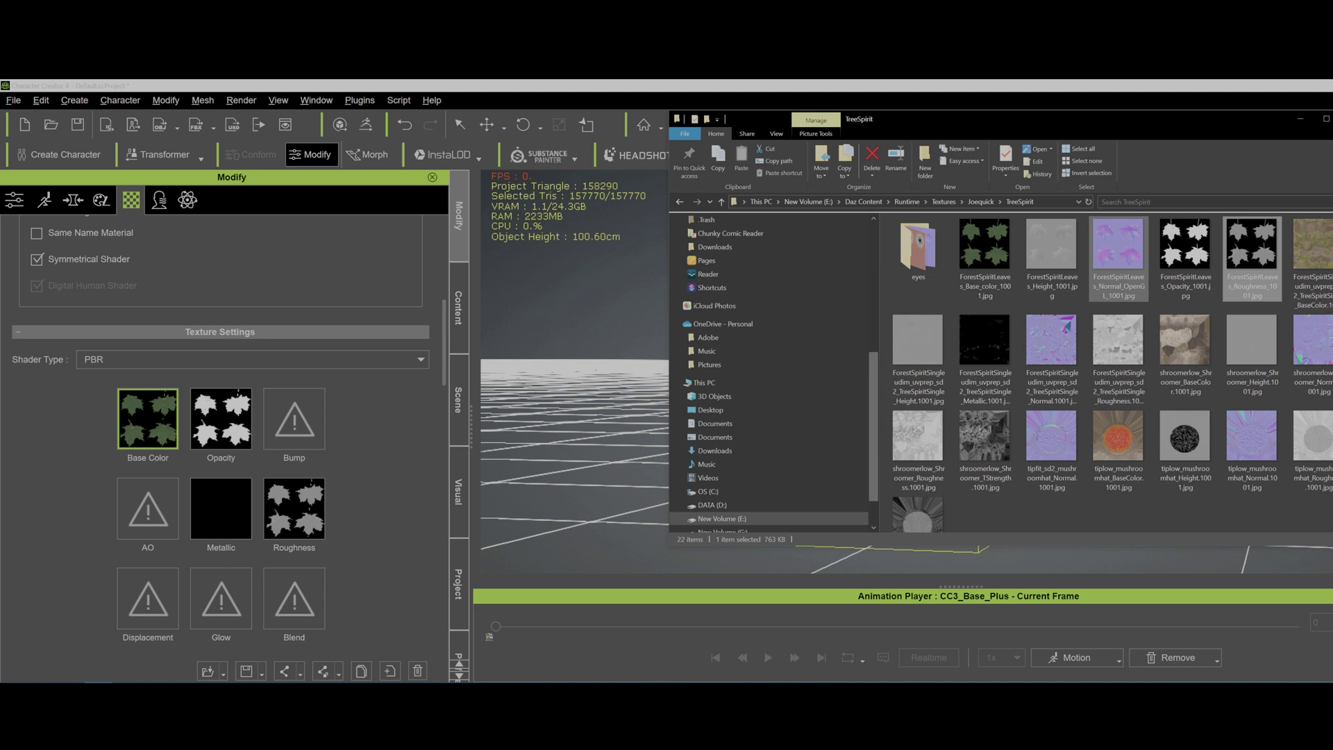
pyautogui.moveTo(1118, 250); pyautogui.dragTo(294, 419)
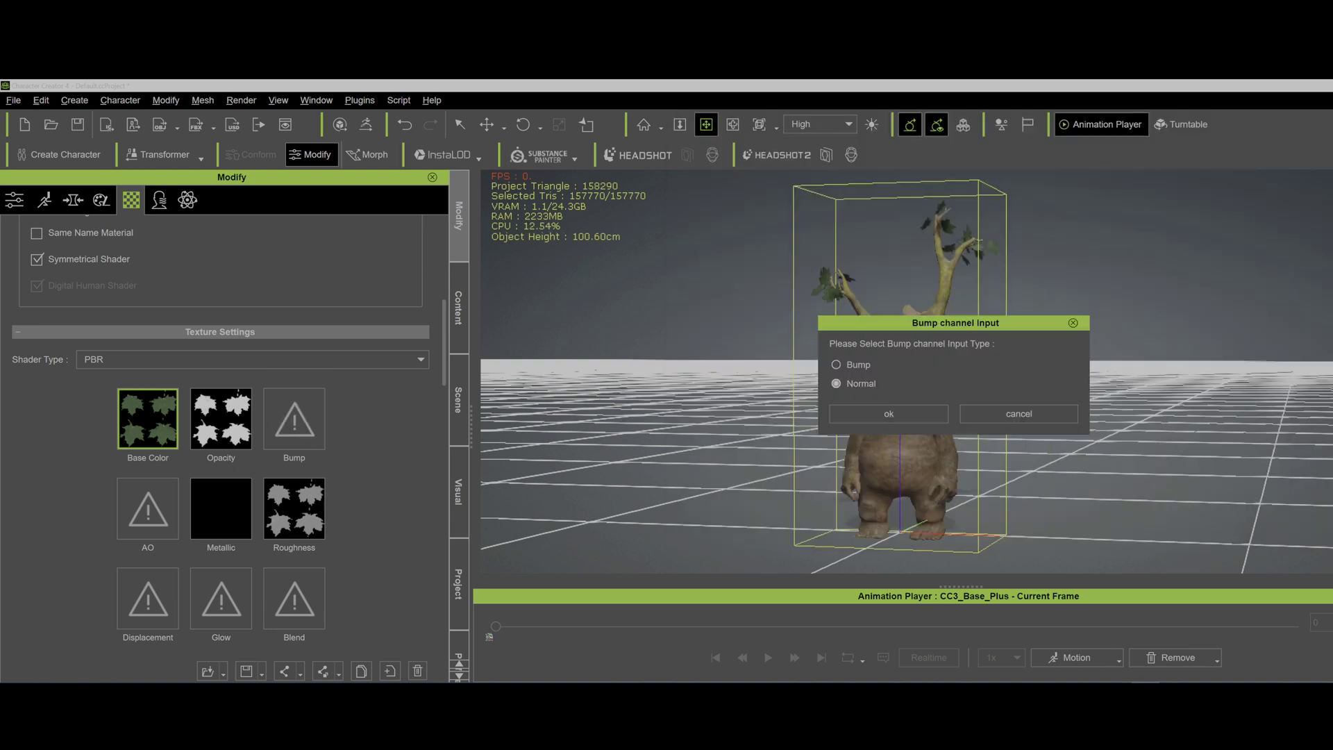
pyautogui.click(888, 413)
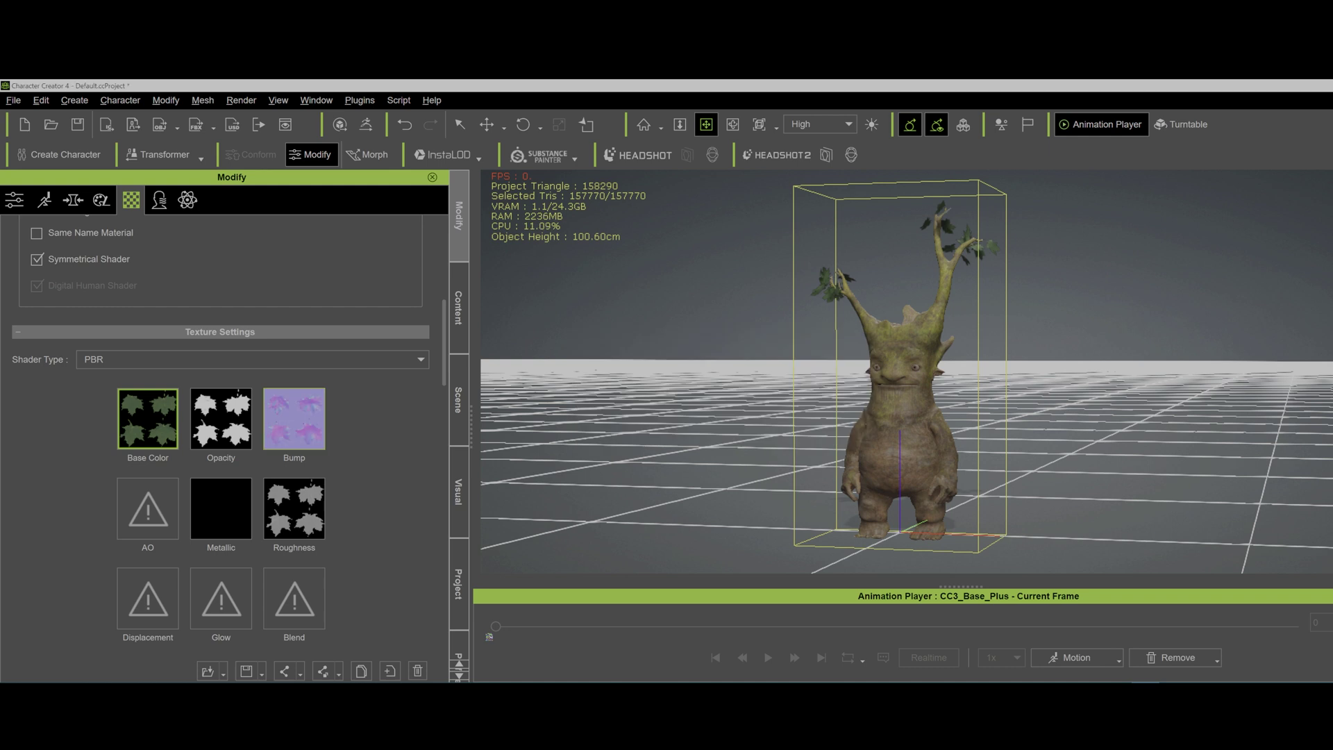
# Assign the TreeSpiritSingle normal texture to the Bump channel of the HEADBRANCHES.exported_3650 material, with Normal as the input type
pyautogui.hotkey('alt', 'Tab')
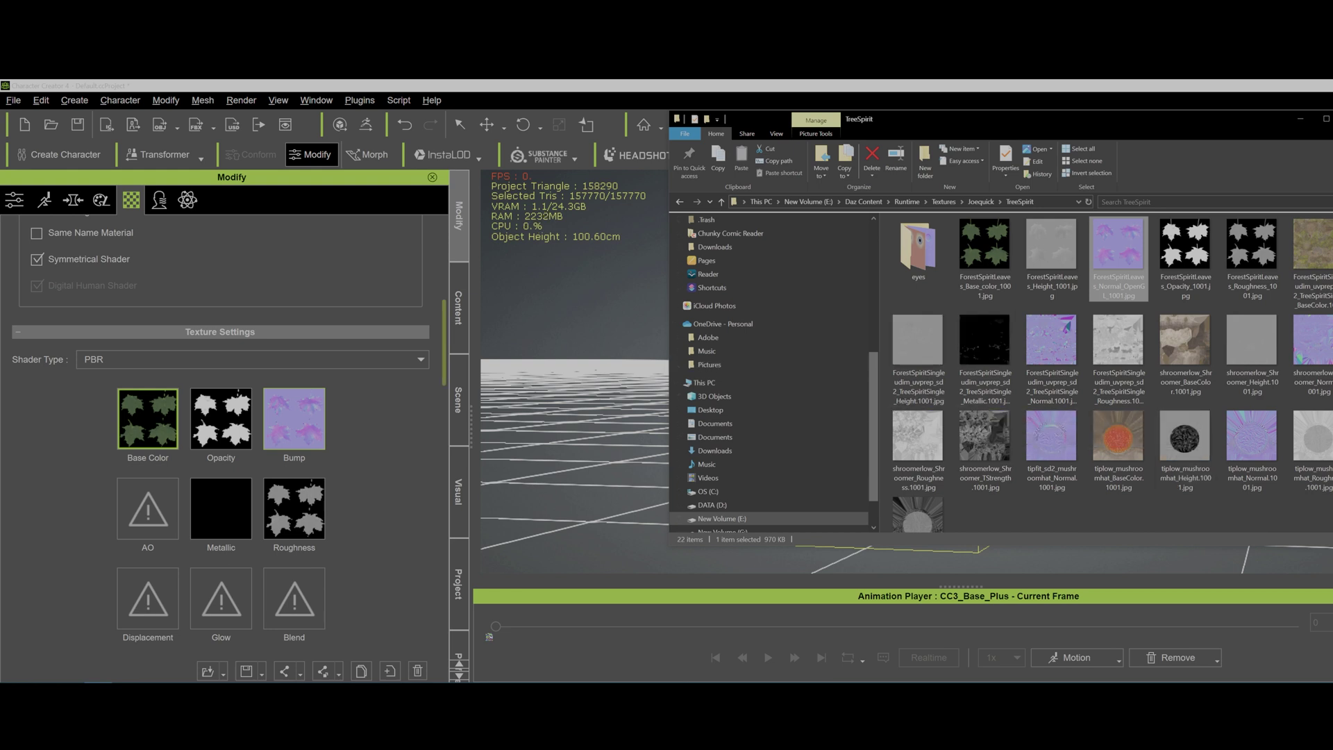
pyautogui.moveTo(444, 342); pyautogui.dragTo(443, 268)
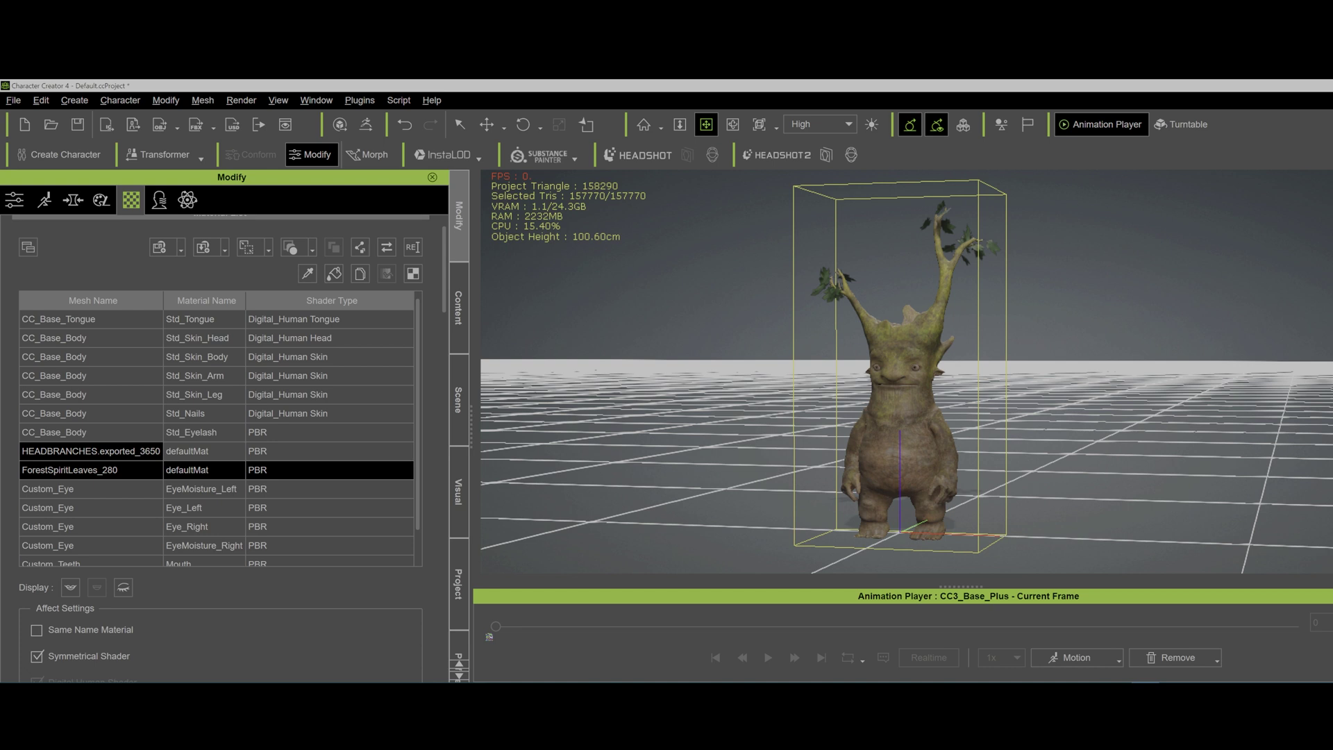
pyautogui.click(91, 450)
pyautogui.moveTo(444, 268); pyautogui.dragTo(444, 285)
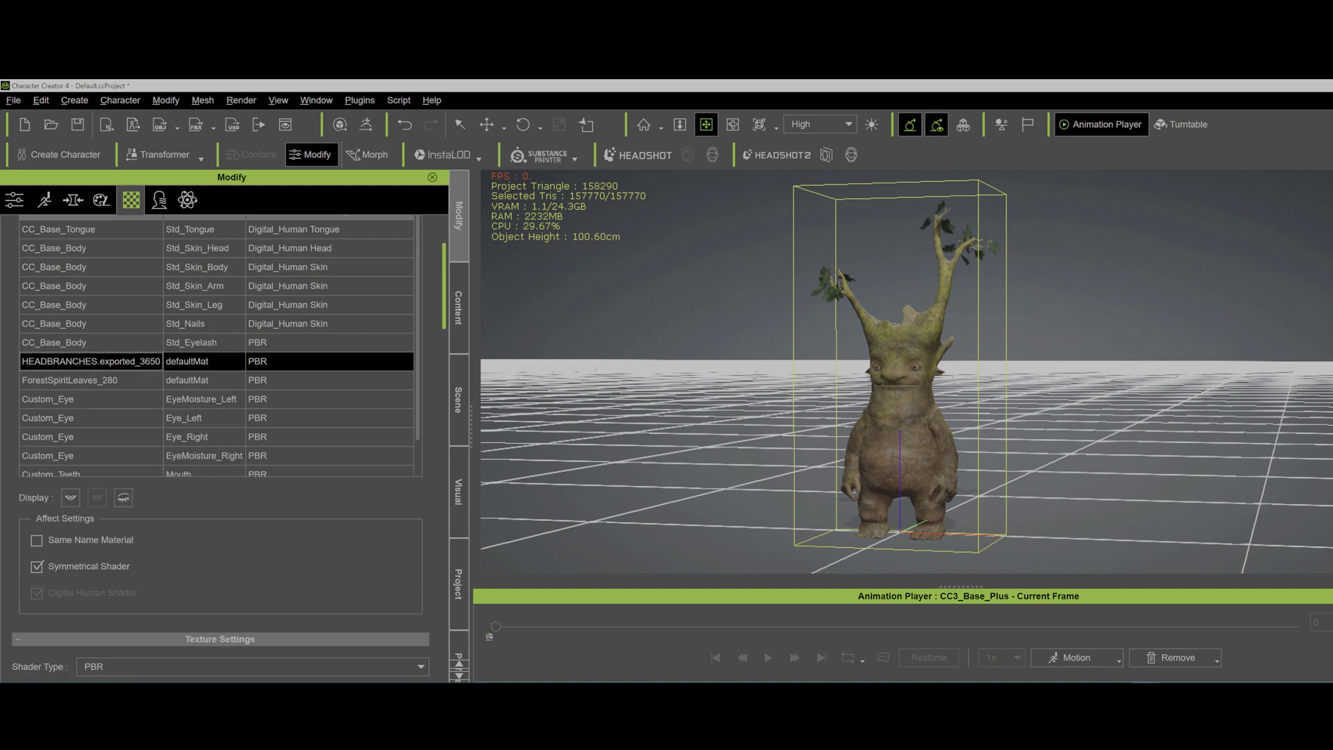
pyautogui.scroll(-4, 220, 444)
pyautogui.hotkey('alt', 'Tab')
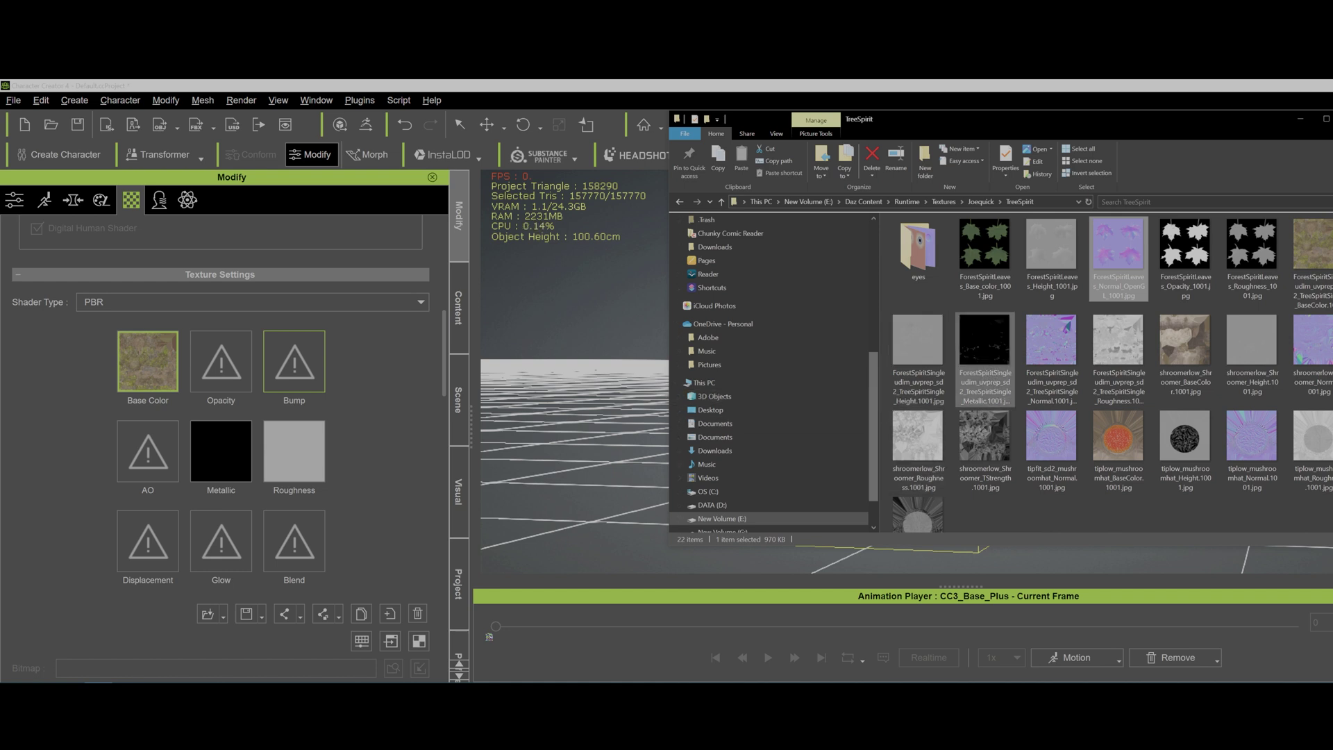
pyautogui.click(1052, 340)
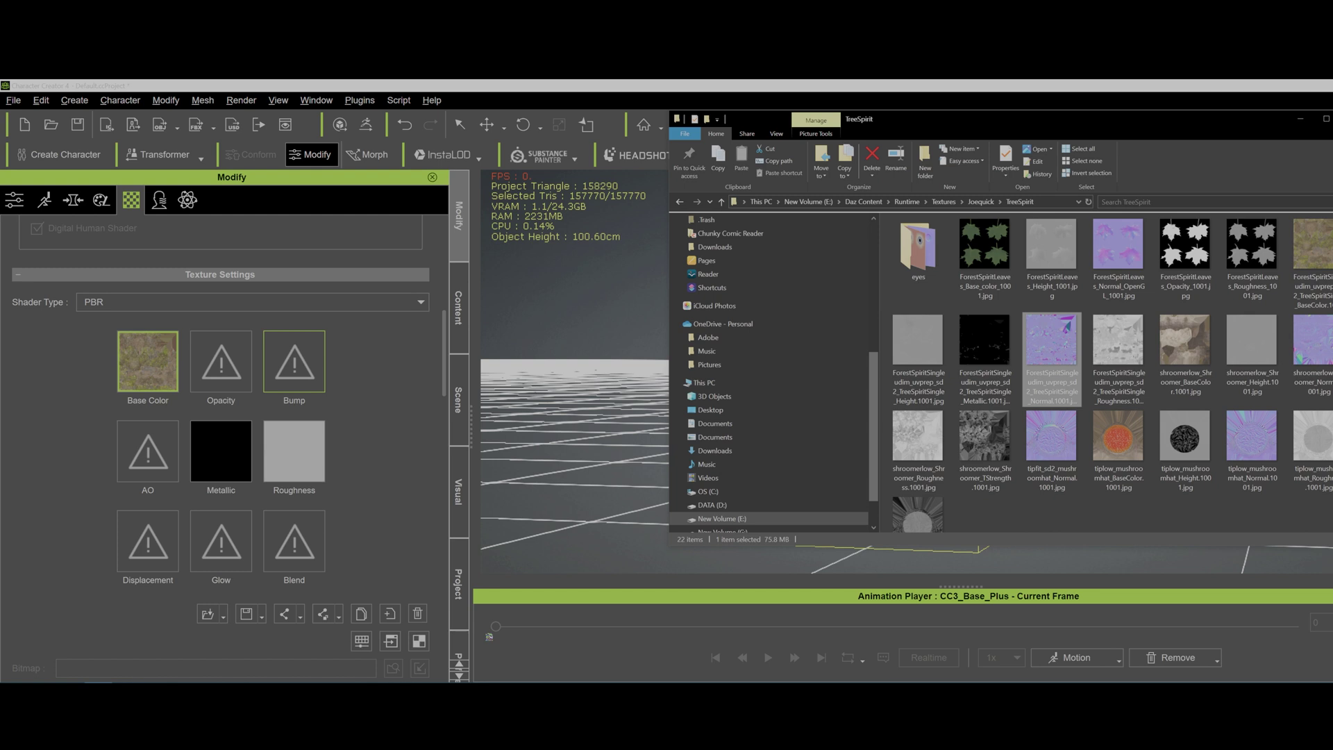
pyautogui.moveTo(1052, 340); pyautogui.dragTo(658, 368)
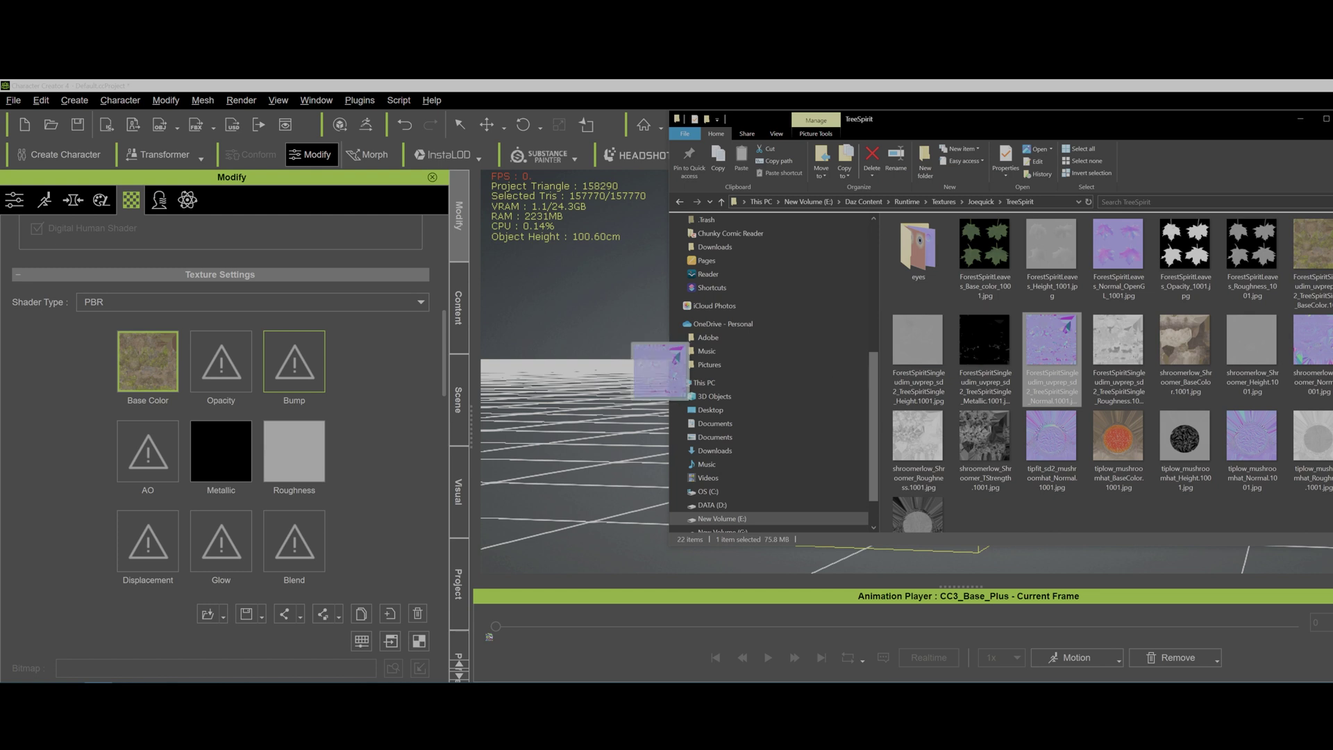
pyautogui.moveTo(657, 368); pyautogui.dragTo(295, 361)
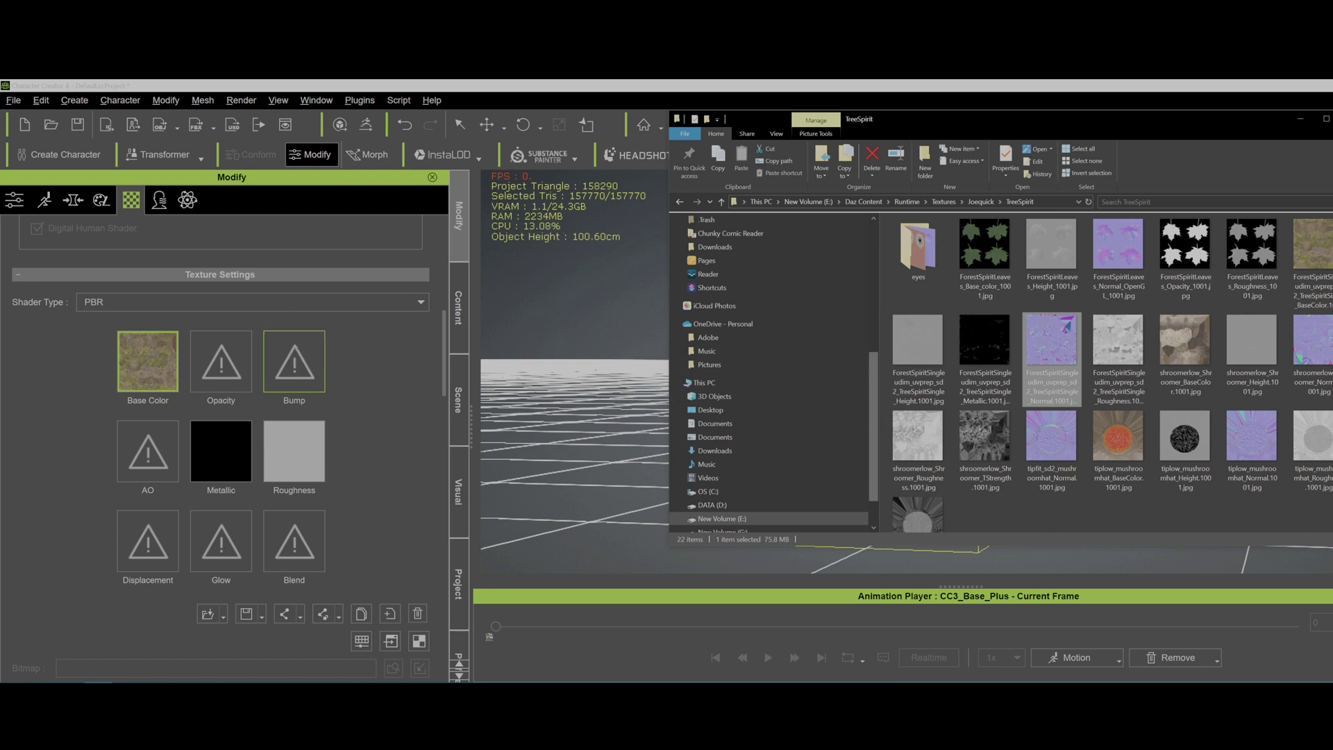
pyautogui.click(888, 413)
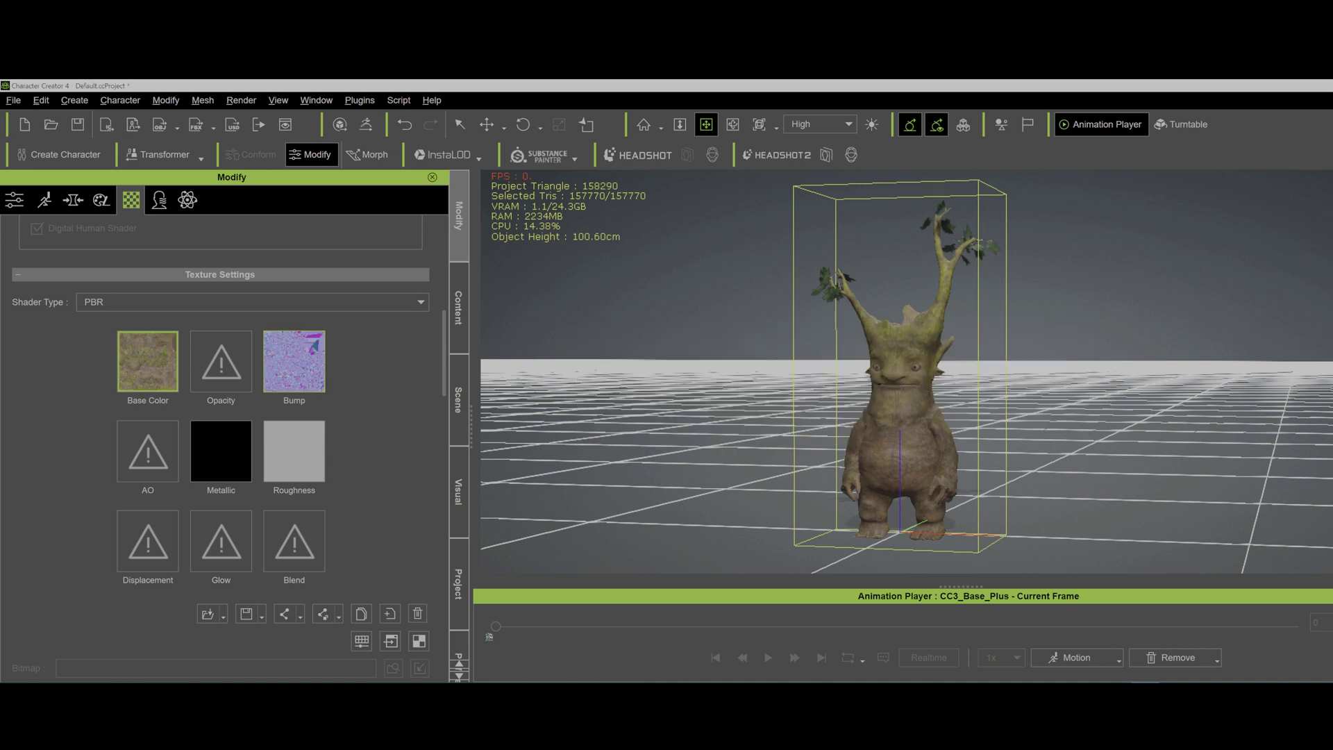
# Assign the TreeSpiritSingle roughness texture from File Explorer to the head branches material's Roughness channel
pyautogui.hotkey('alt', 'Tab')
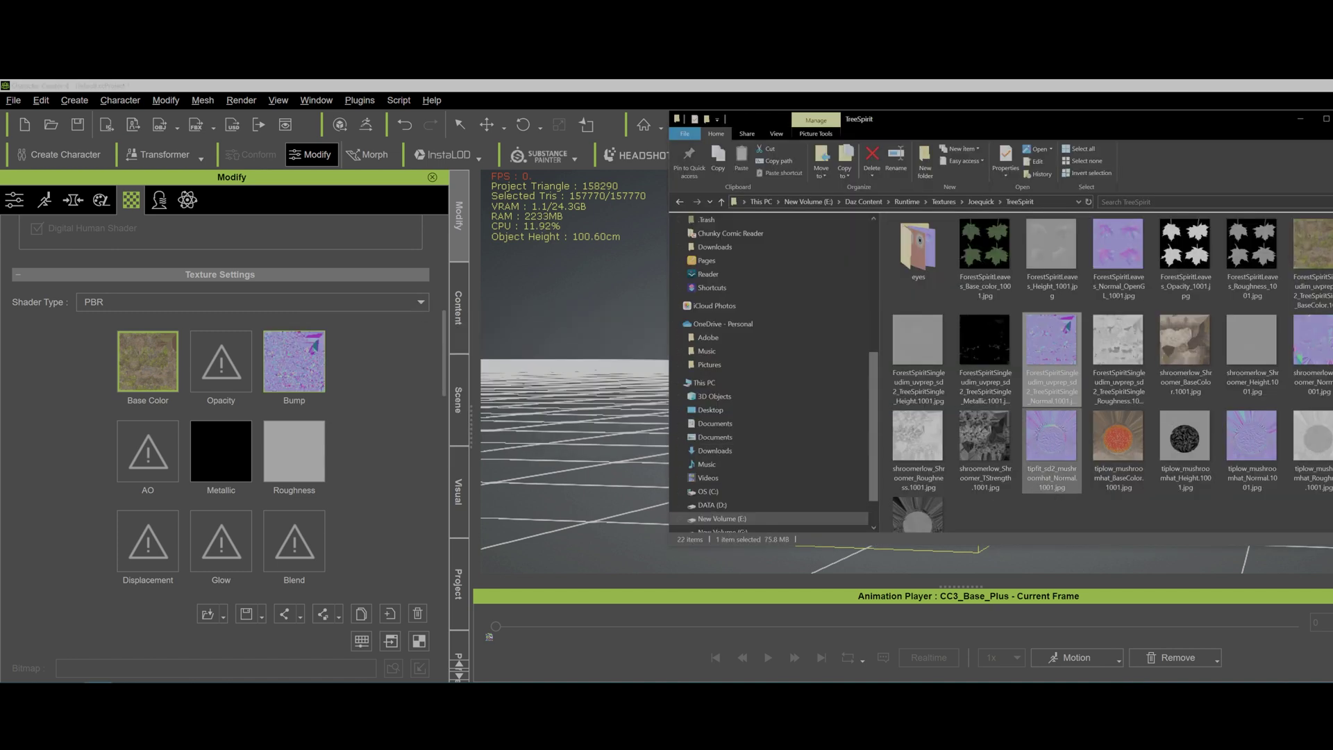
pyautogui.moveTo(1118, 341); pyautogui.dragTo(294, 451)
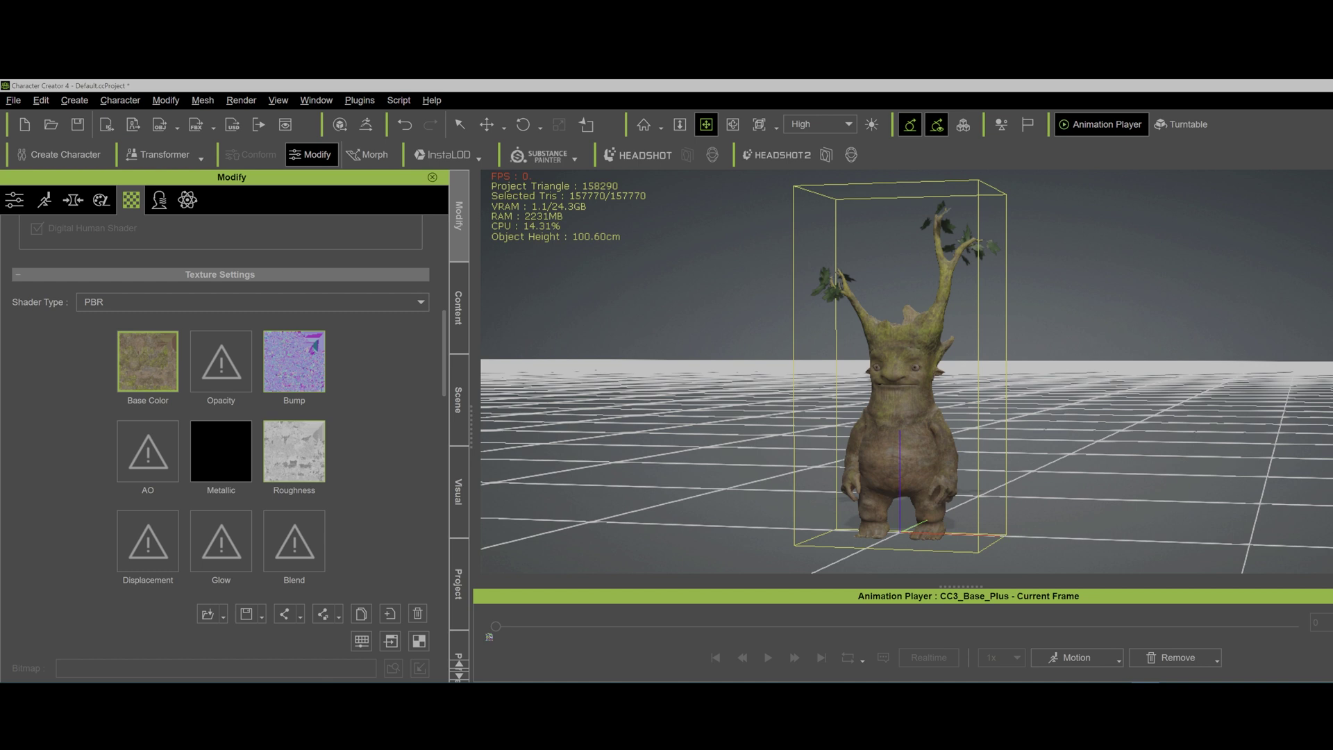
pyautogui.scroll(3, 205, 378)
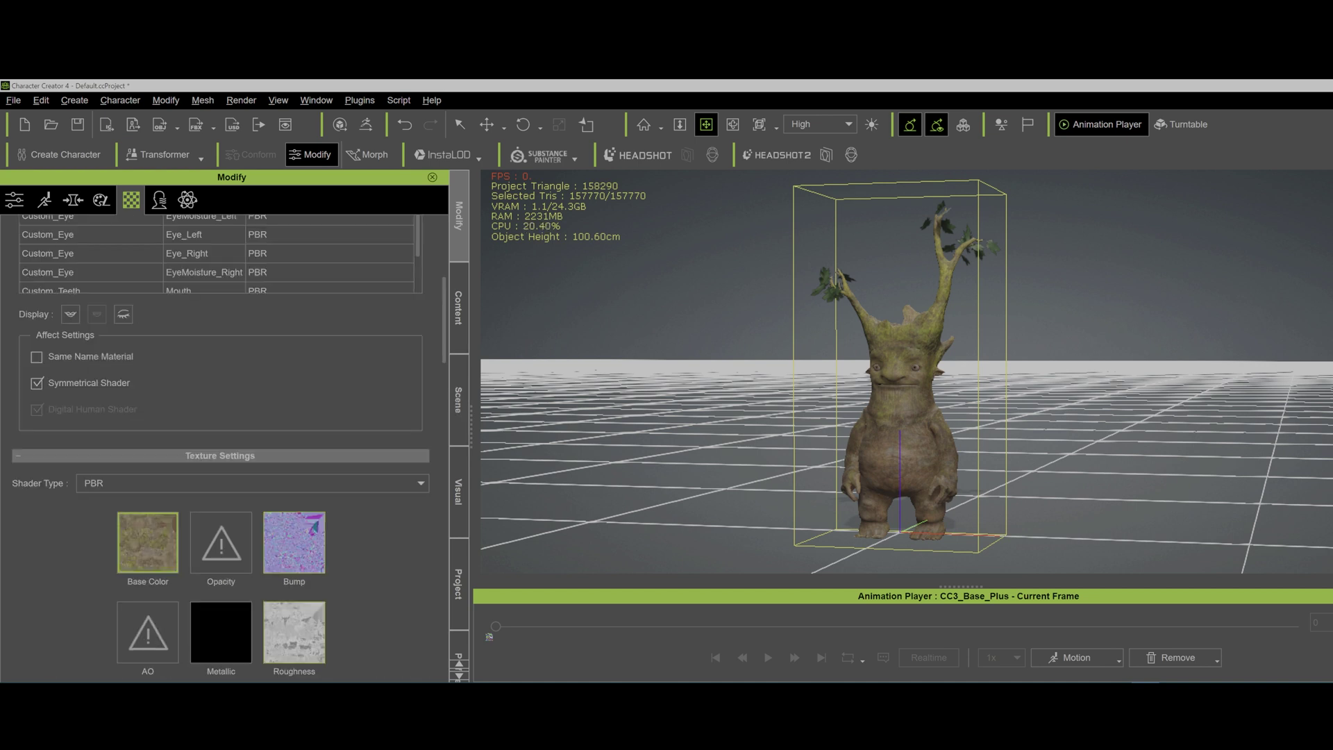
# Assign the ForestSpiritLeaves height texture from File Explorer's TreeSpirit folder to the Displacement channel of the ForestSpiritLeaves_280 material
pyautogui.click(91, 287)
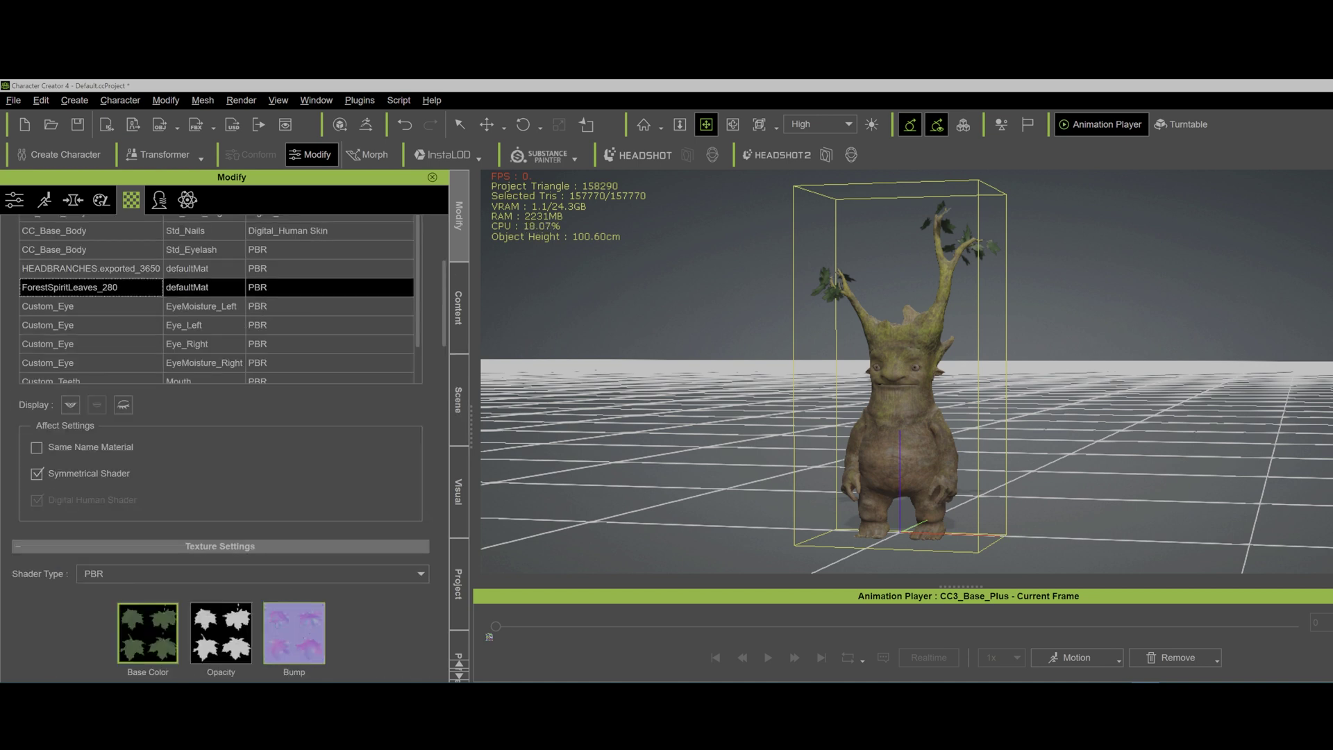
pyautogui.moveTo(444, 302); pyautogui.dragTo(443, 354)
pyautogui.hotkey('alt', 'Tab')
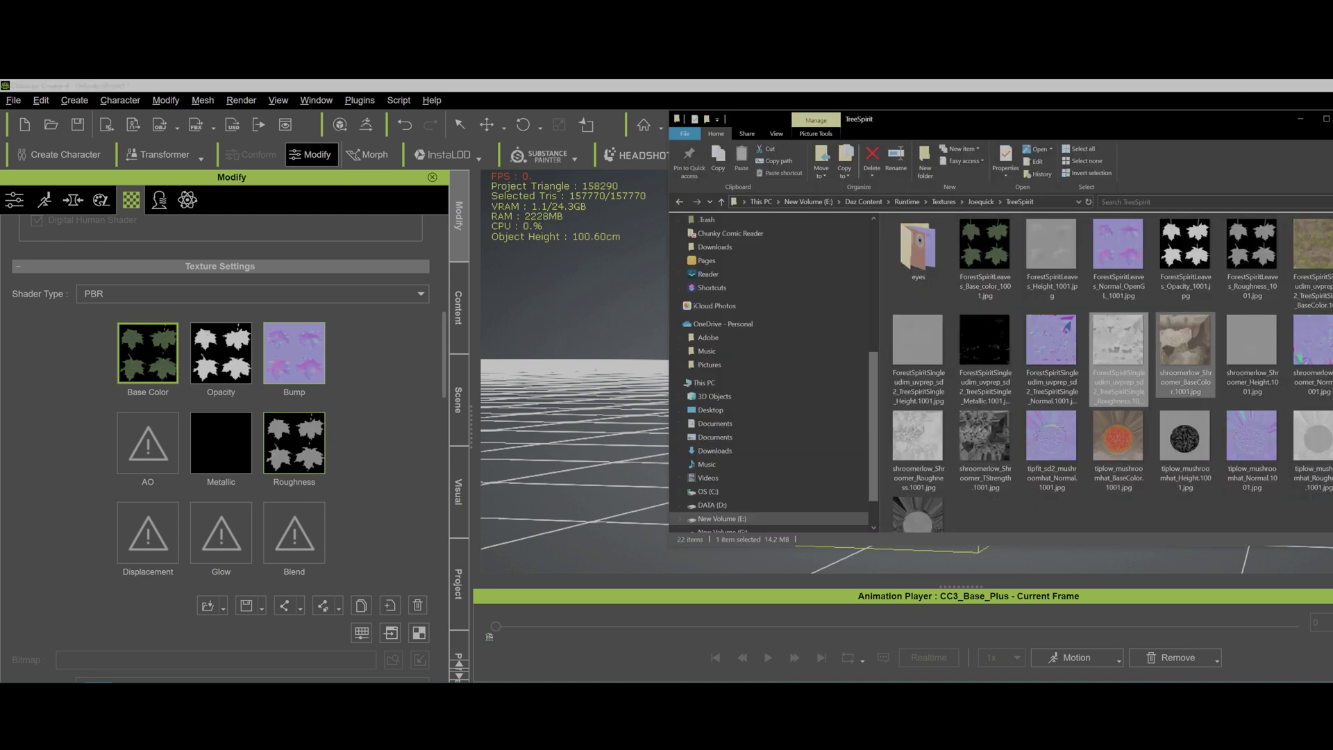
pyautogui.moveTo(1053, 250); pyautogui.dragTo(144, 535)
pyautogui.click(797, 421)
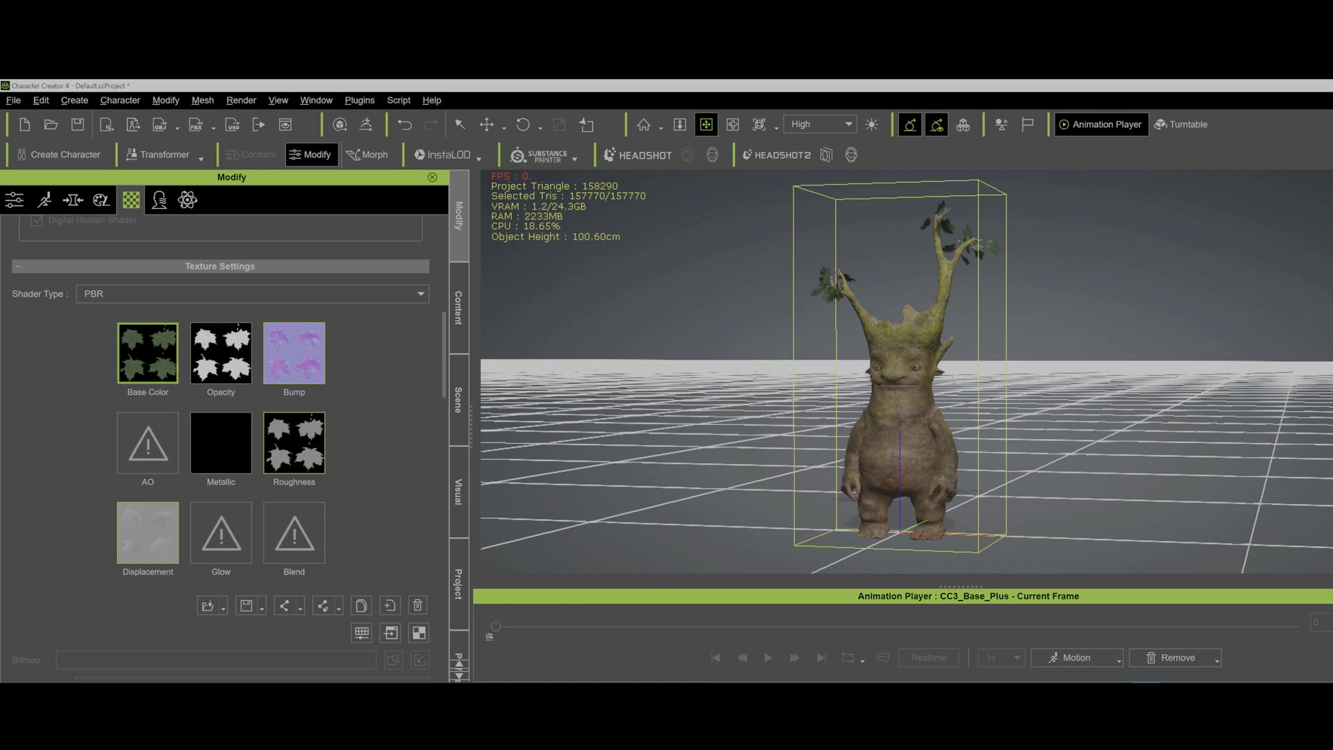
# Select the ForestSpiritLeaves and HEADBRANCHES accessories together and detach them from CC_Base_Hip
pyautogui.click(458, 400)
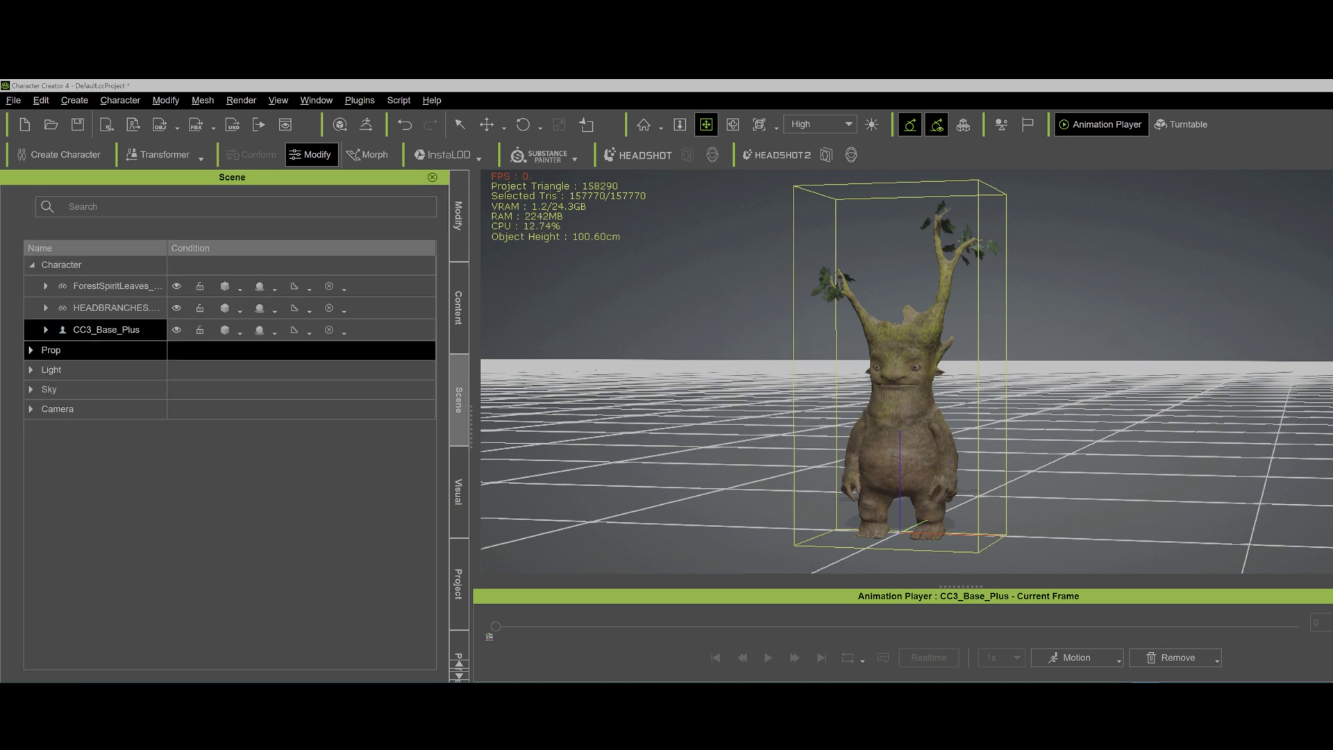
pyautogui.click(116, 286)
pyautogui.keyDown('ctrl'); pyautogui.click(116, 308); pyautogui.keyUp('ctrl')
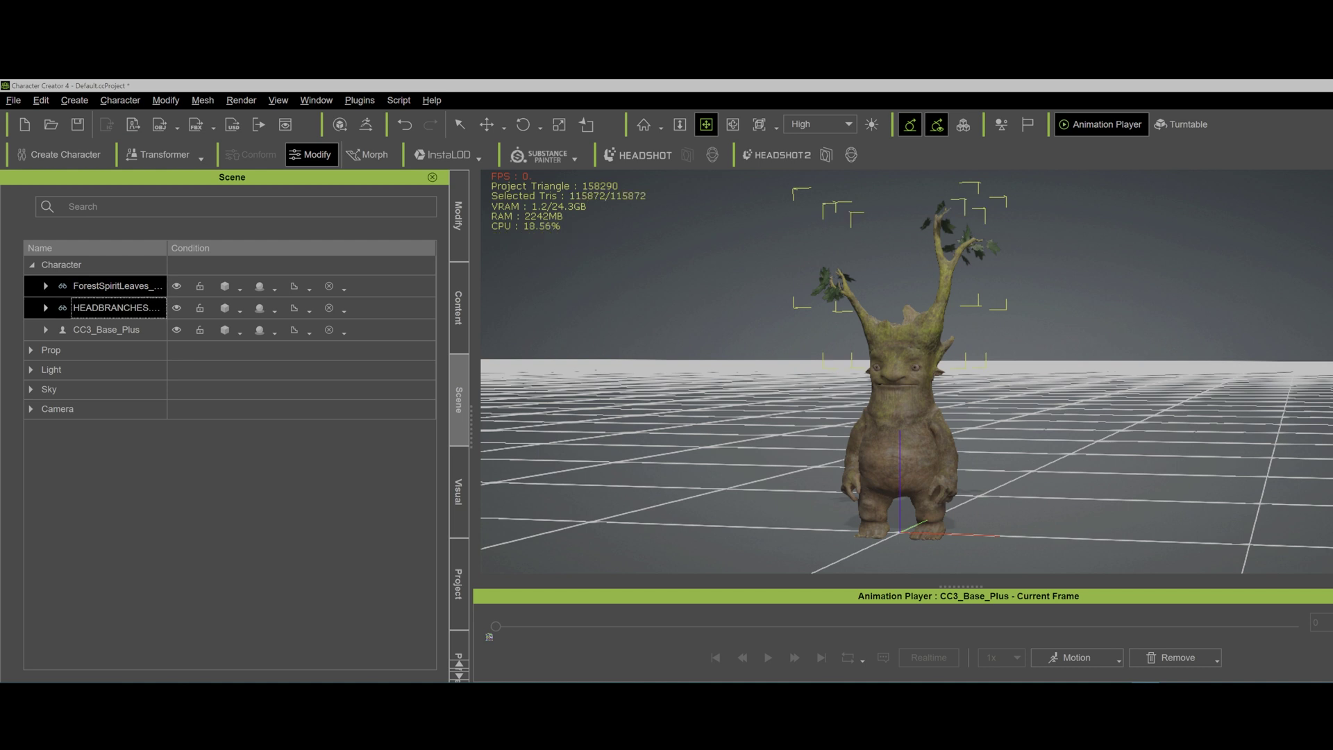
pyautogui.click(458, 215)
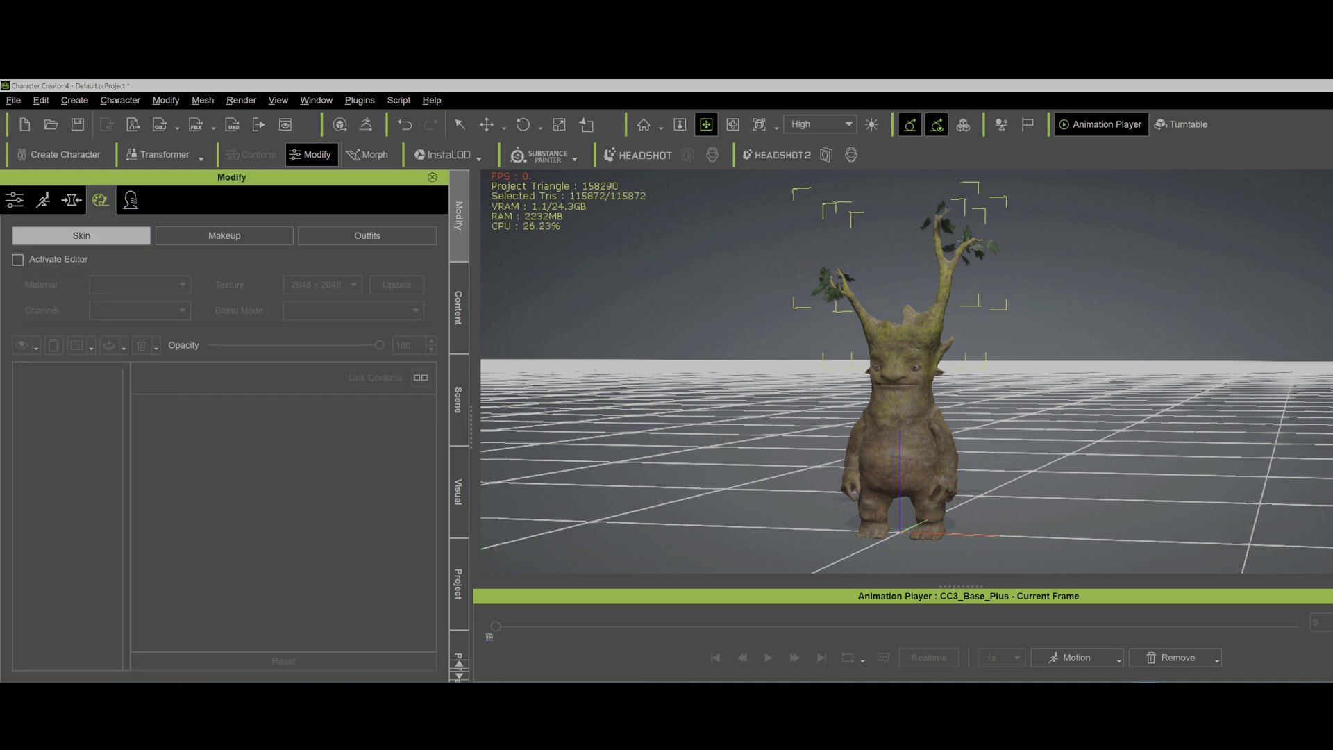
pyautogui.click(15, 200)
pyautogui.scroll(-5, 228, 451)
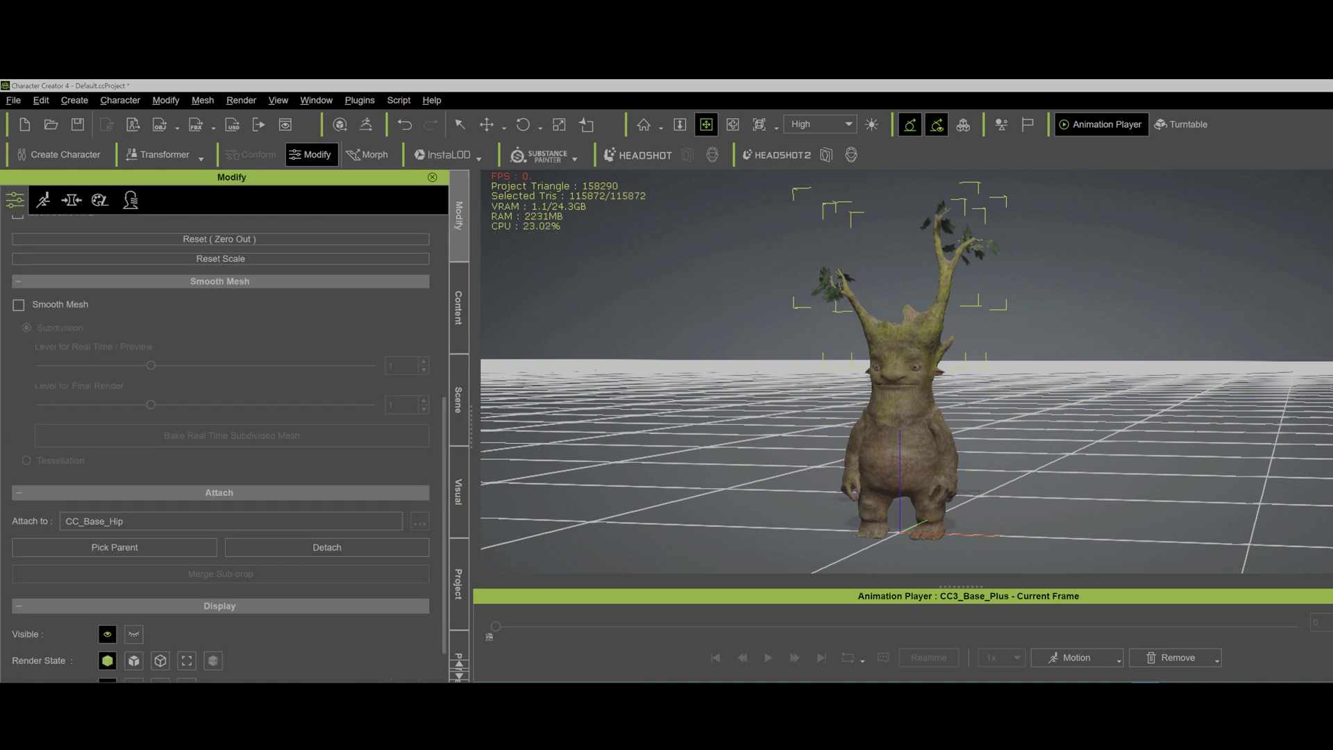
pyautogui.scroll(-1, 228, 452)
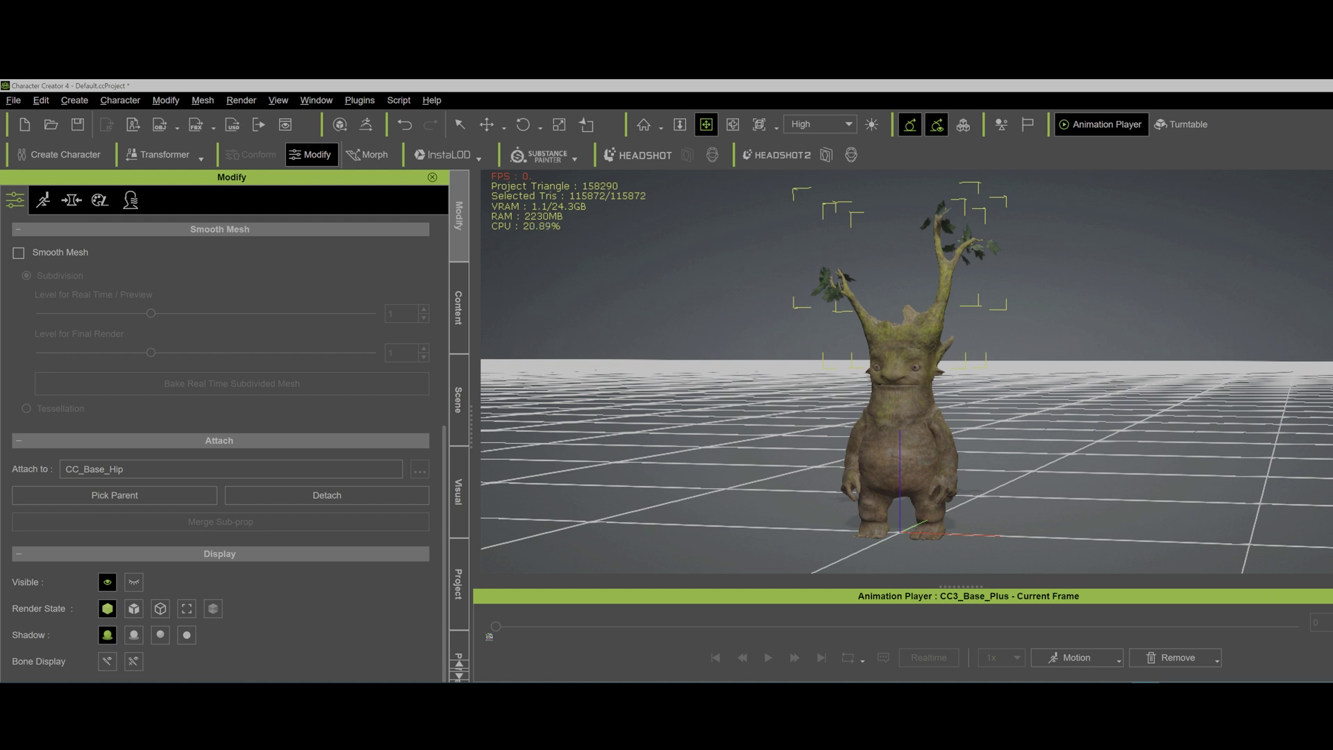
pyautogui.click(327, 495)
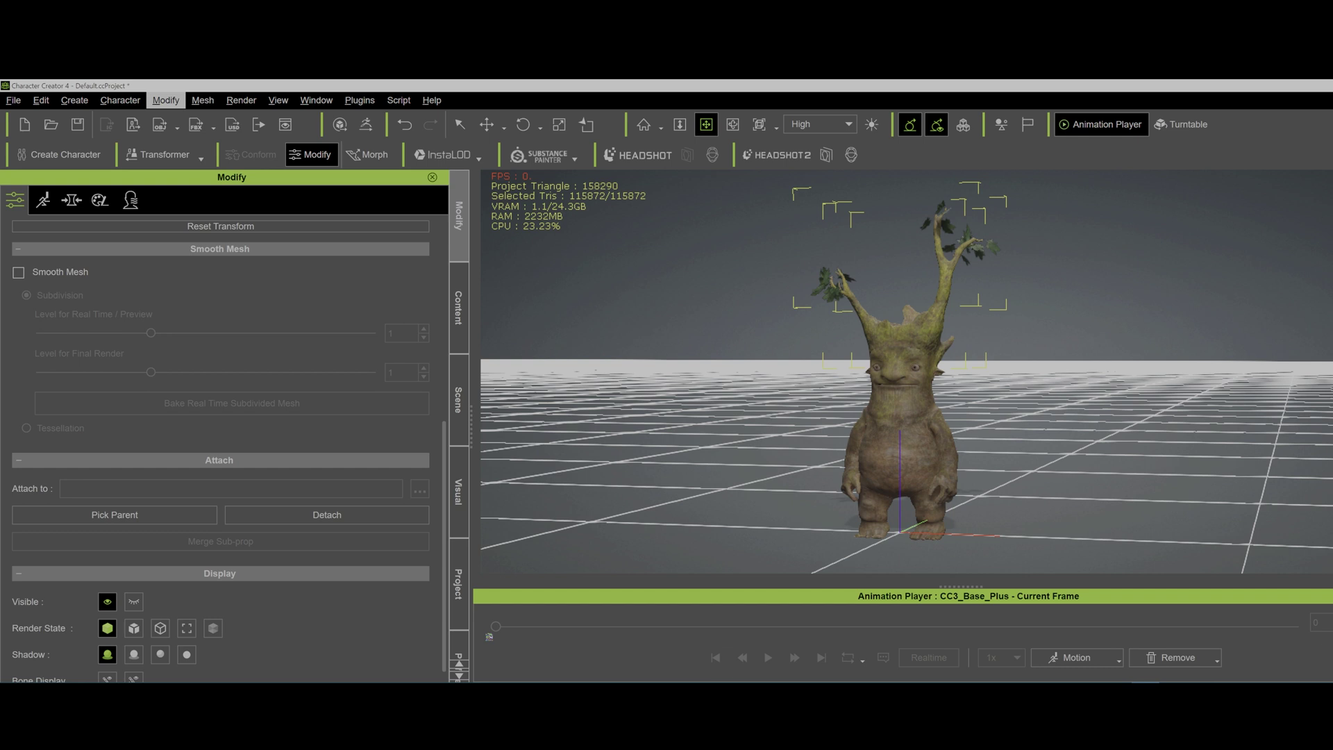
# Merge the detached leaves and head branches props into one and attach the merged prop to CC_Base_Head
pyautogui.click(165, 100)
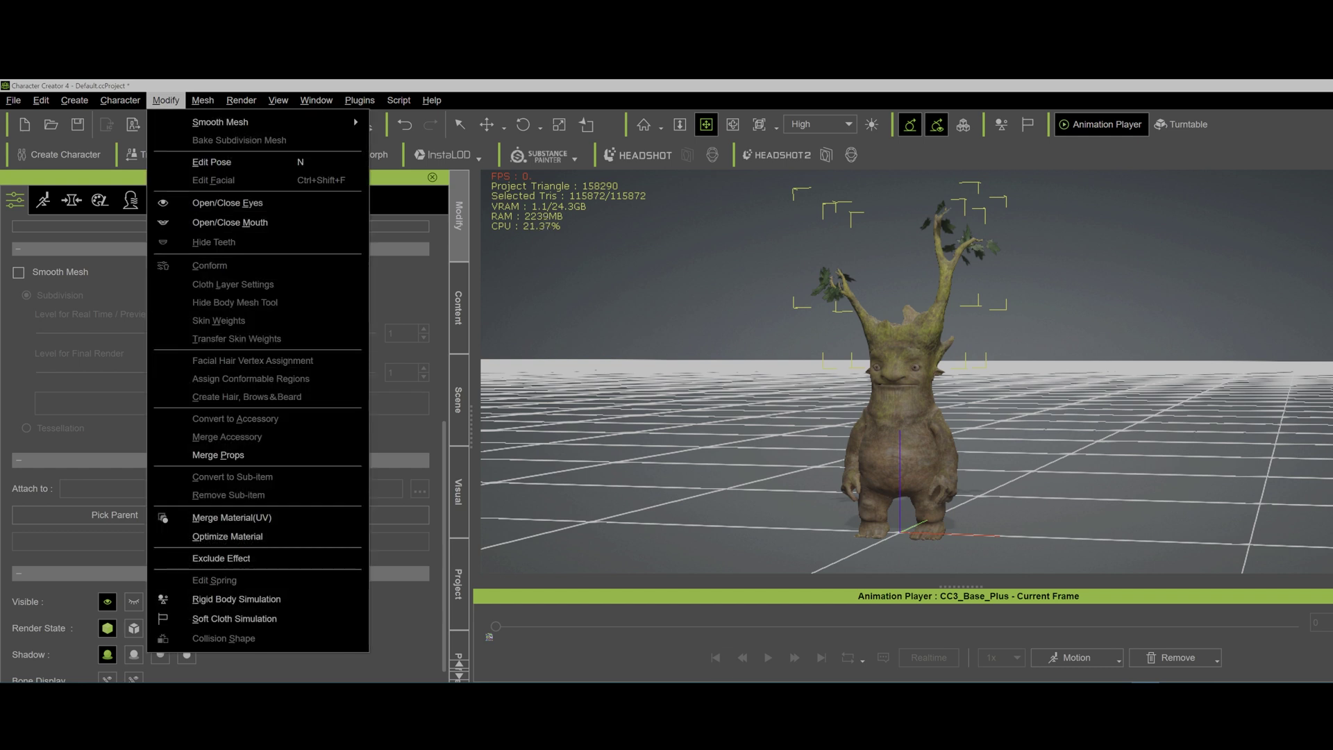
pyautogui.click(219, 455)
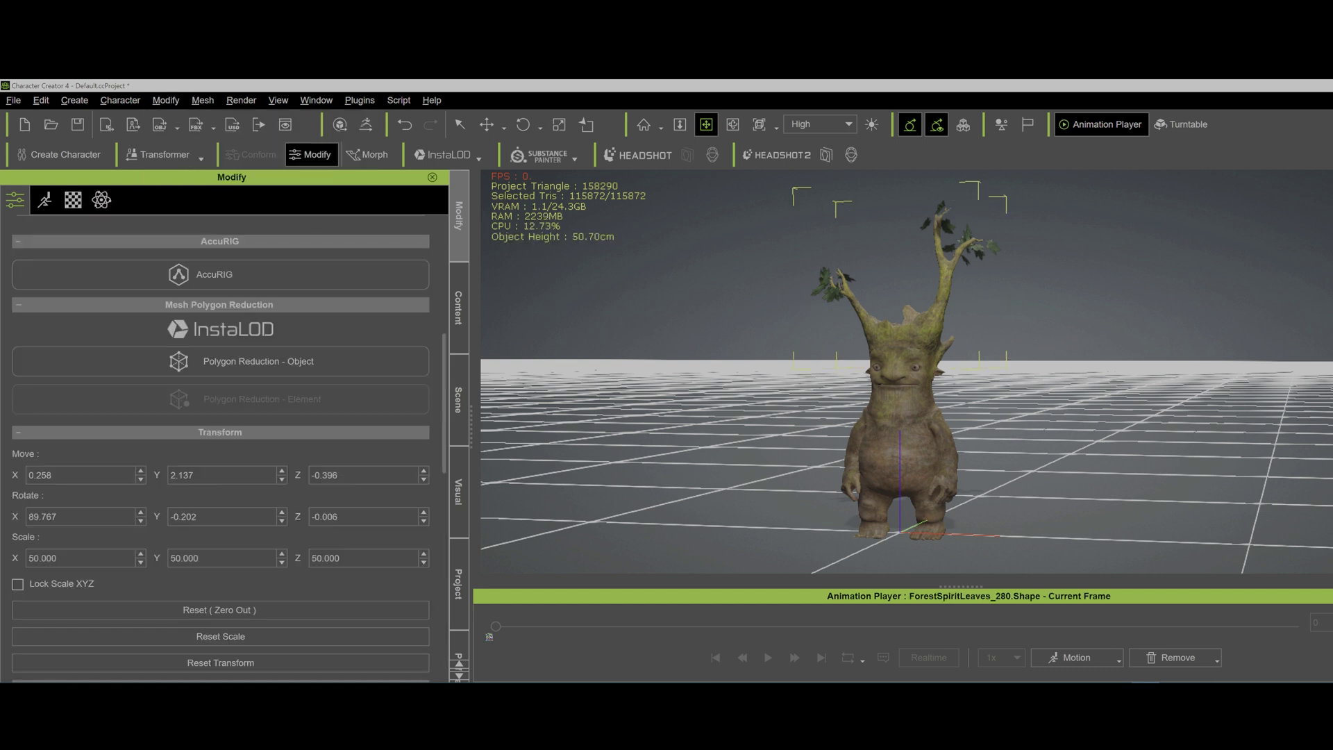
pyautogui.scroll(-10, 229, 444)
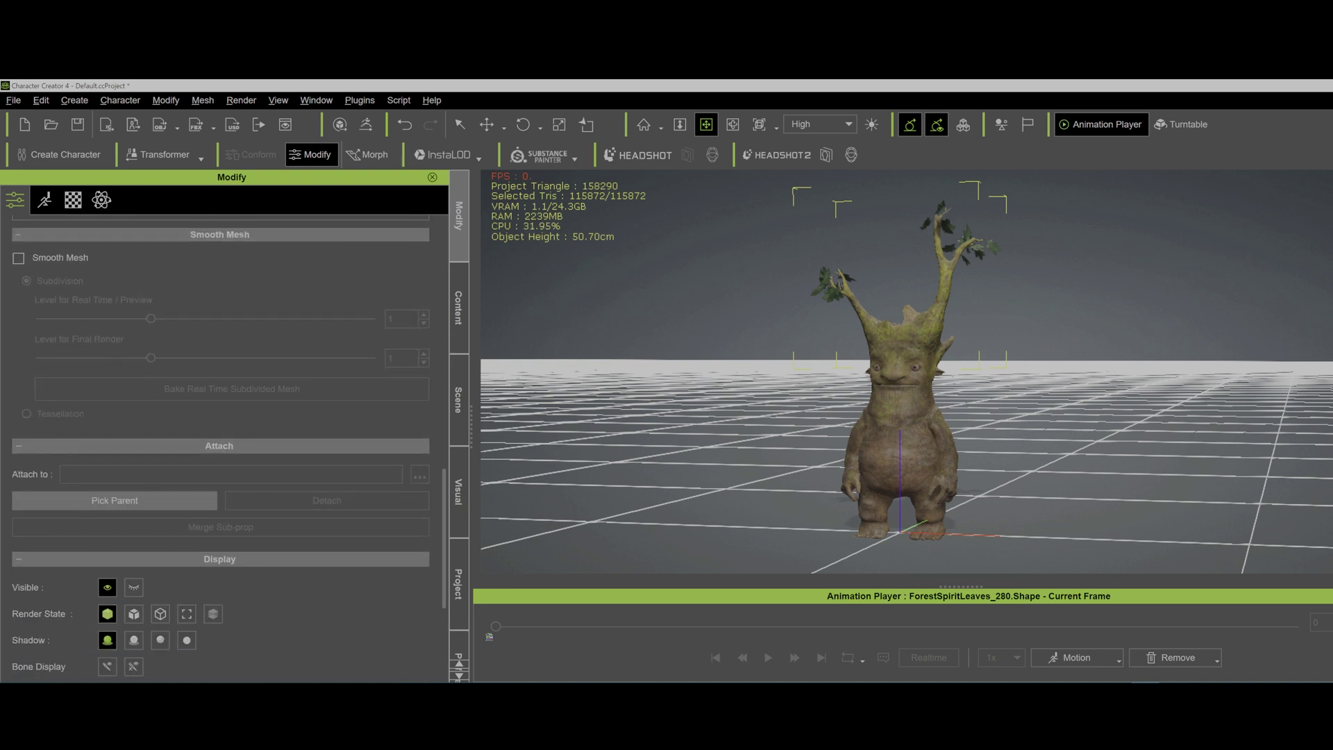
pyautogui.click(114, 500)
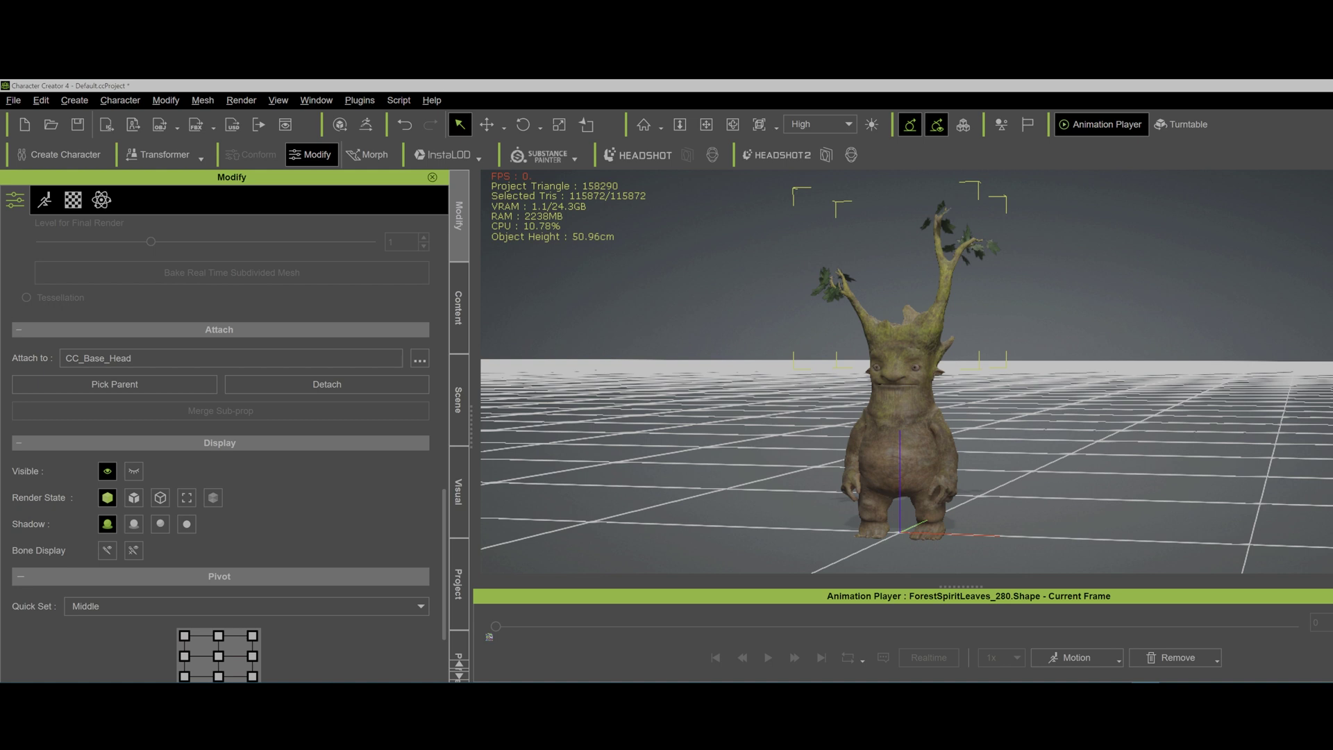
# Apply the Walk Bump Object motion from the Human Male Perform motions to the complete tree character
pyautogui.click(459, 308)
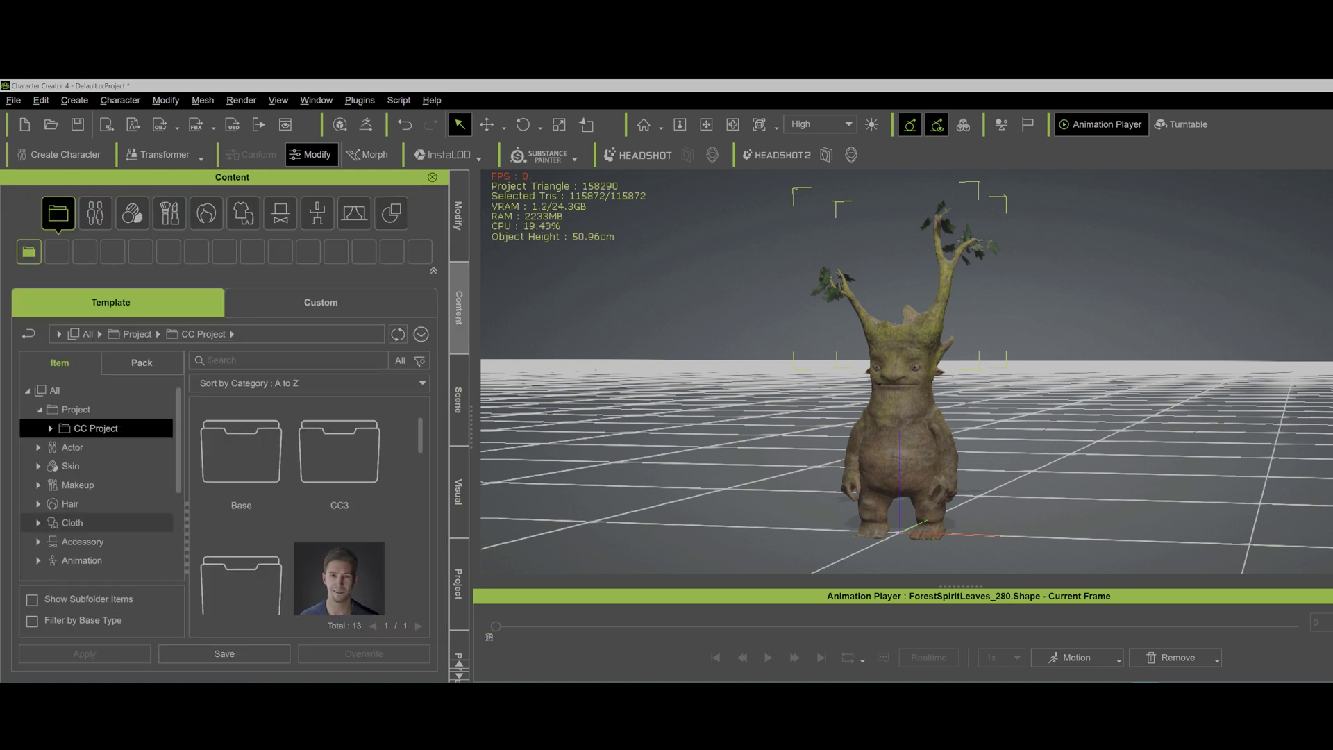
pyautogui.click(81, 560)
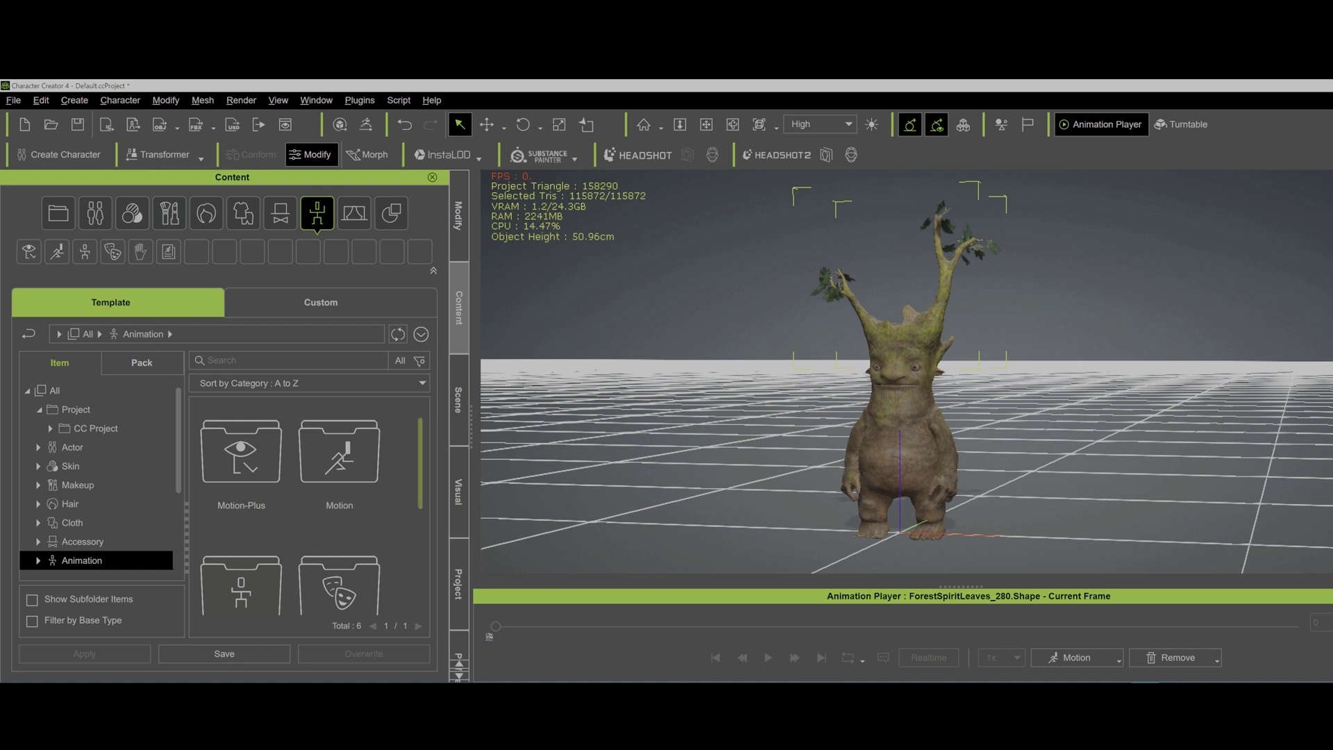
pyautogui.doubleClick(339, 451)
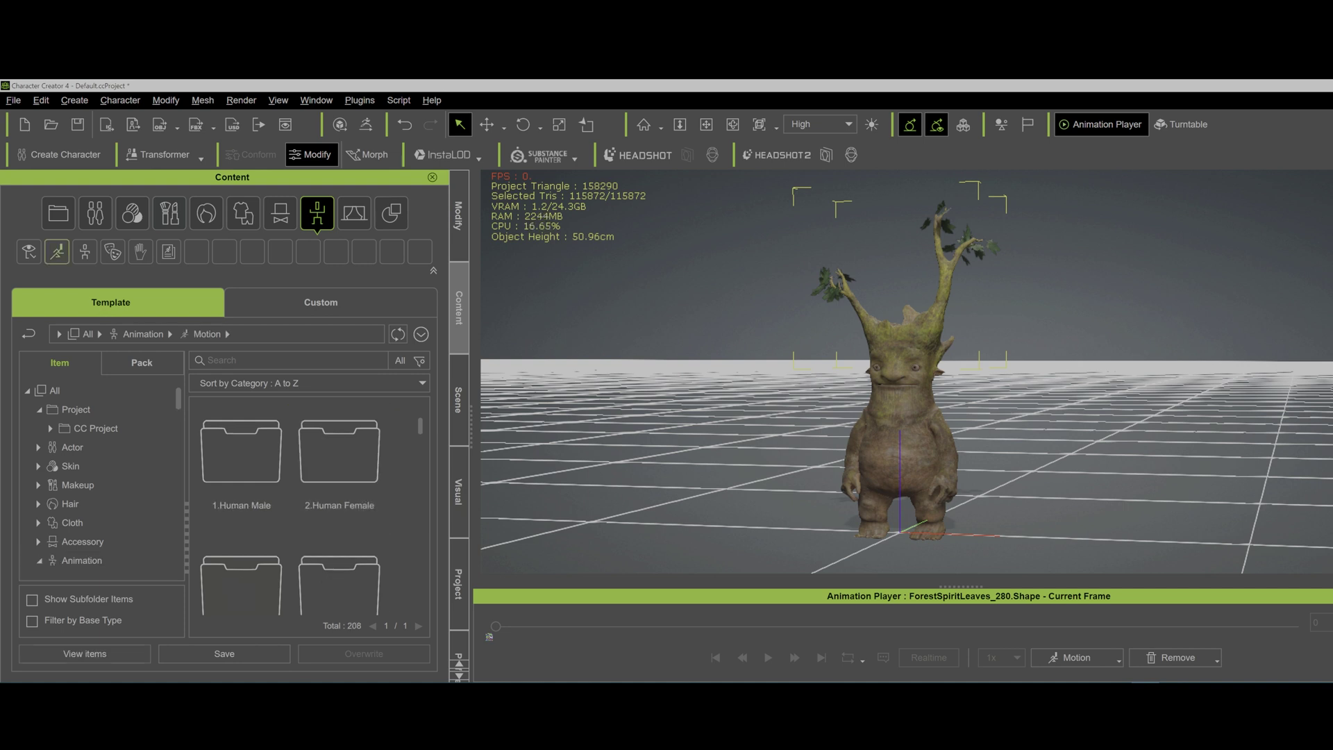
pyautogui.doubleClick(241, 451)
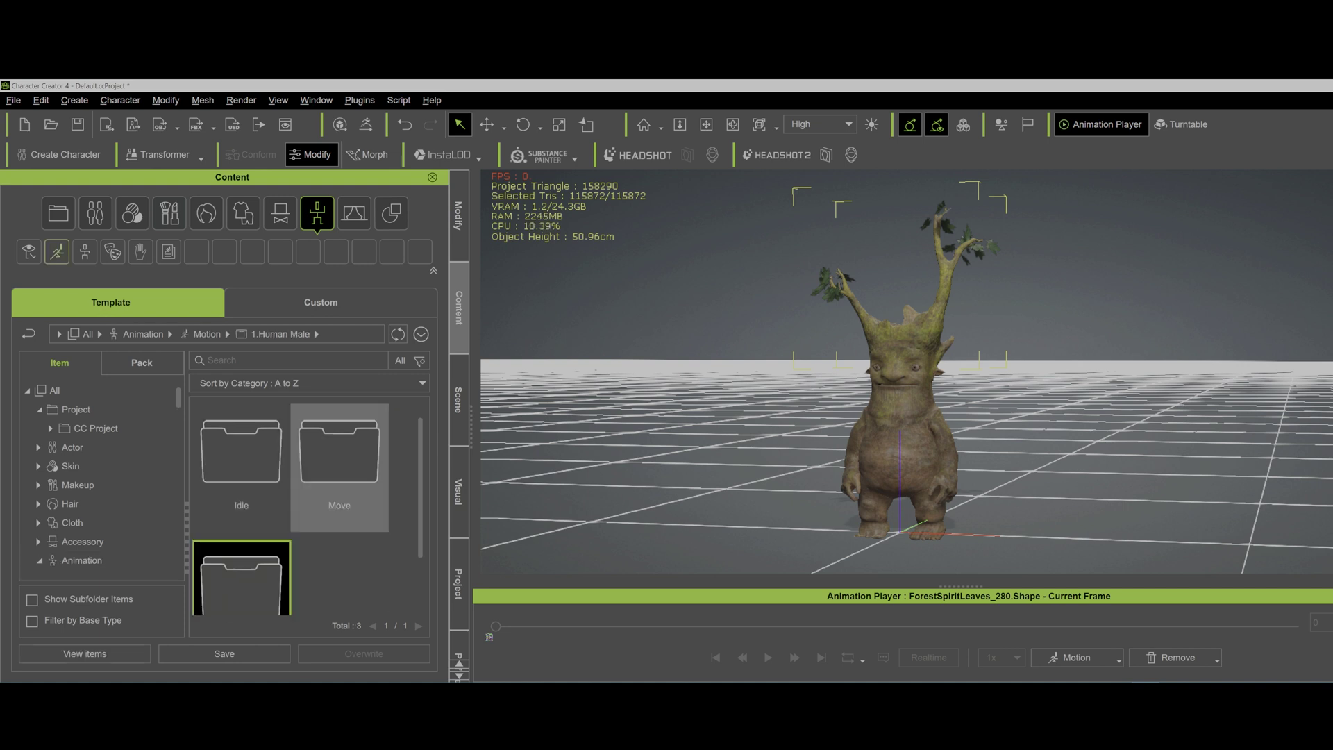
pyautogui.doubleClick(241, 577)
pyautogui.scroll(-3, 309, 507)
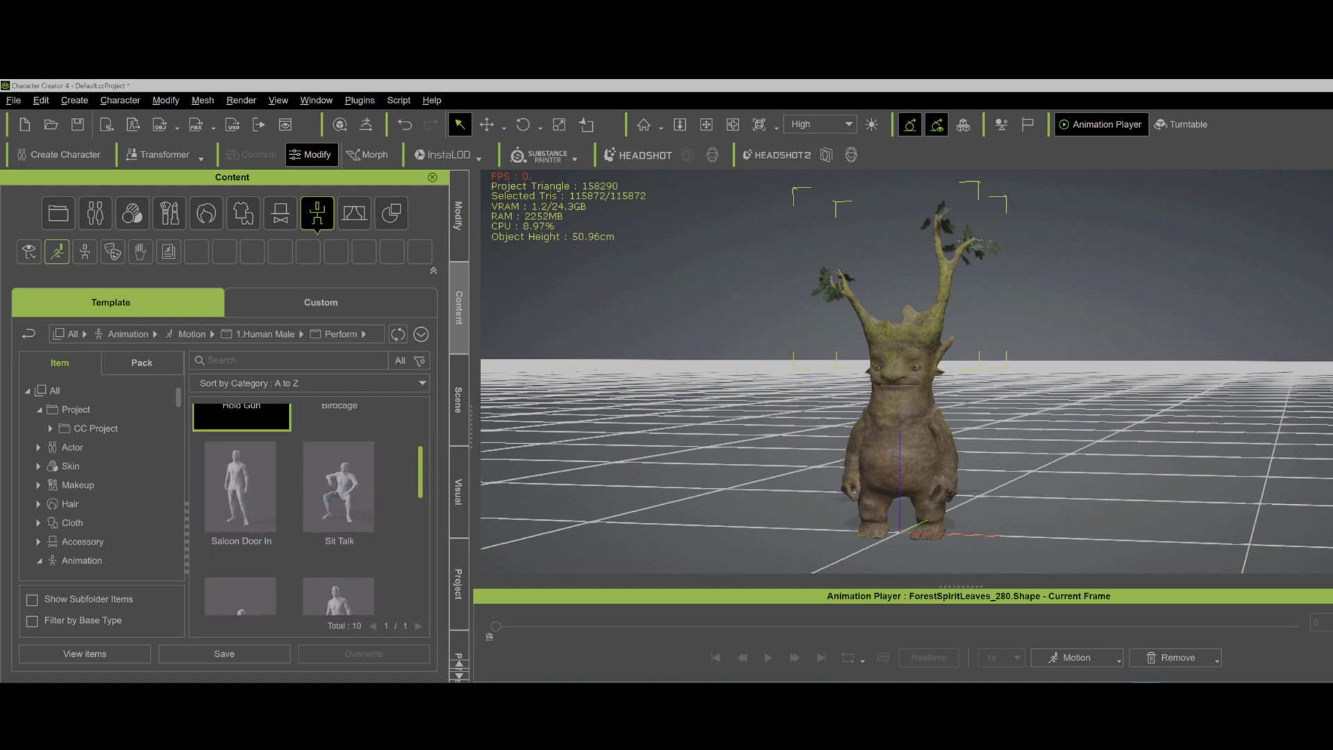
pyautogui.scroll(-2, 338, 514)
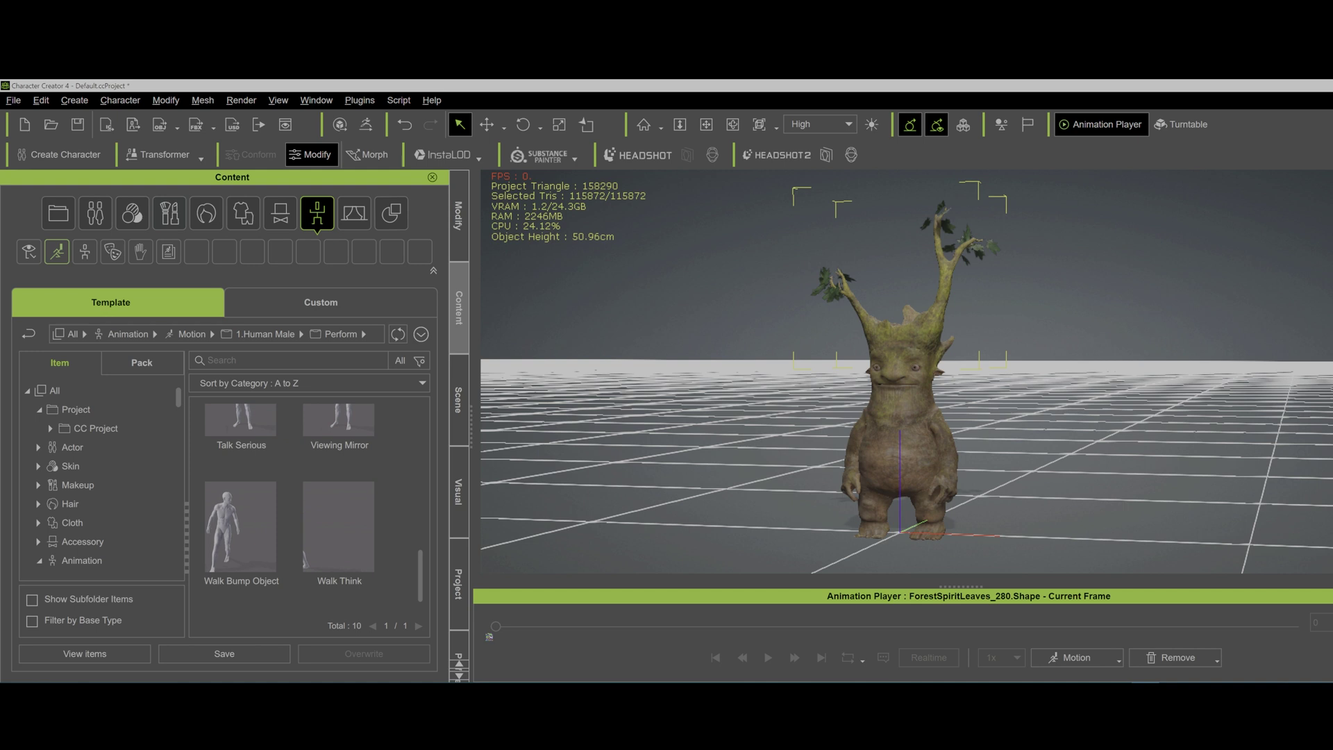
pyautogui.press('Escape')
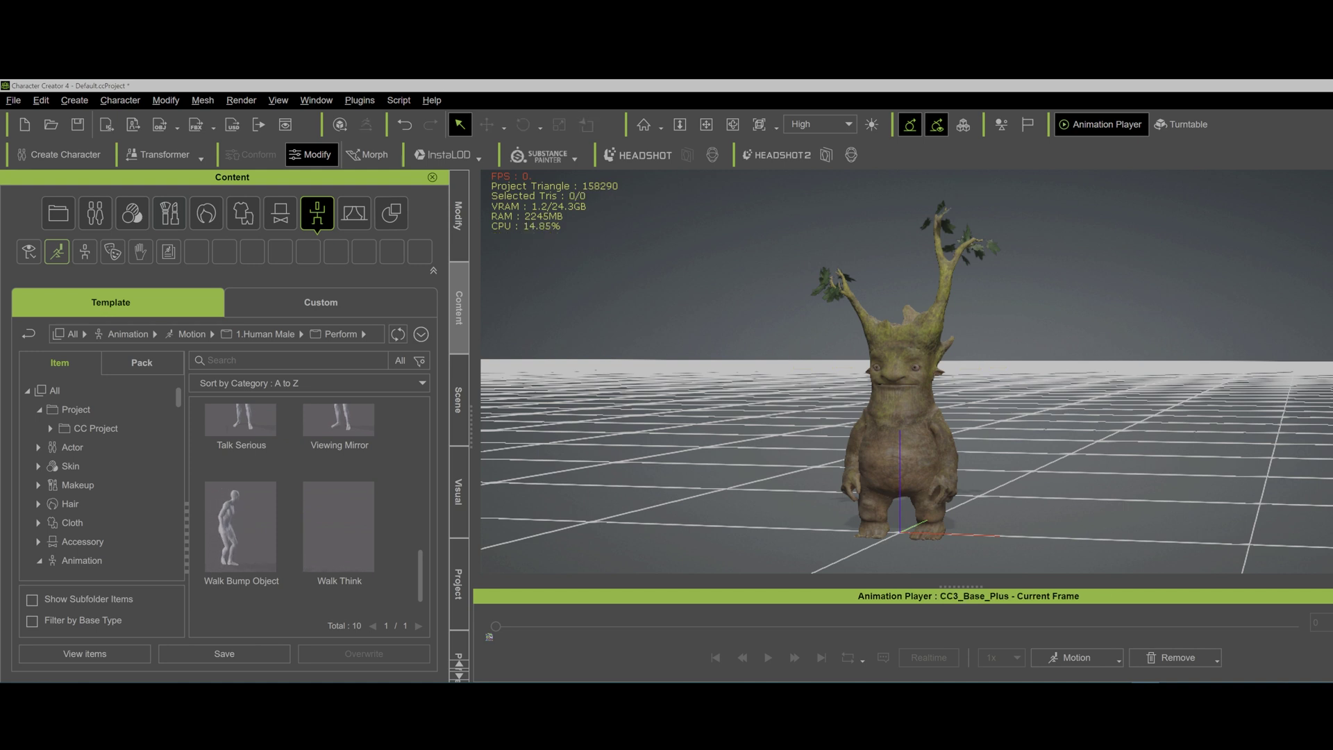
pyautogui.moveTo(776, 198); pyautogui.dragTo(1081, 541)
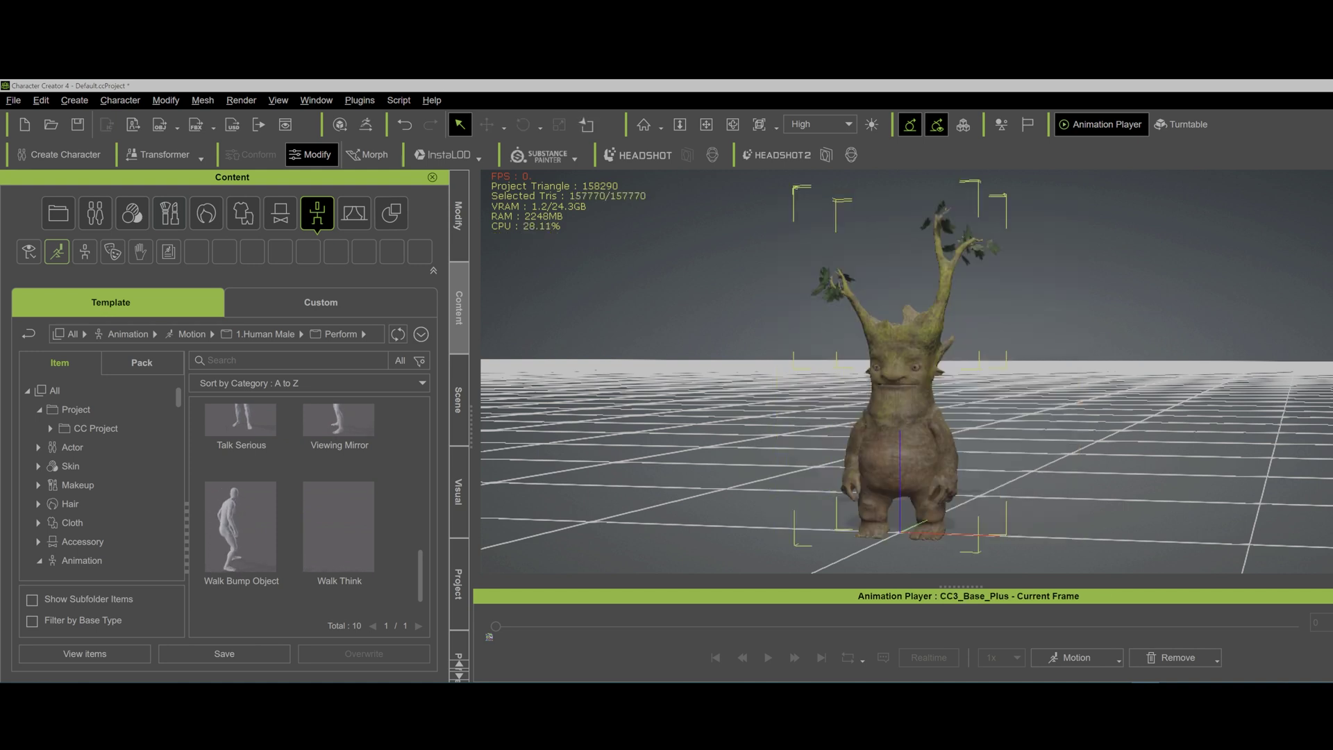
pyautogui.doubleClick(241, 529)
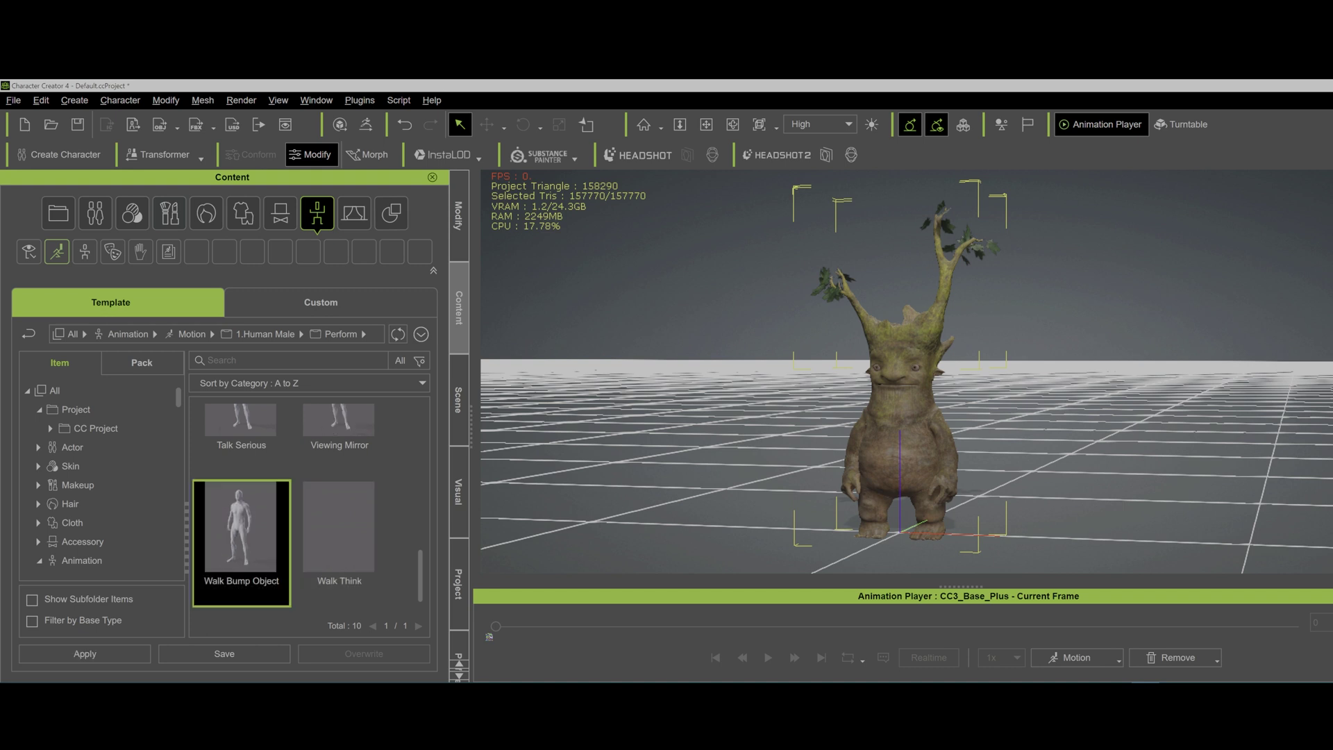
pyautogui.press('Return')
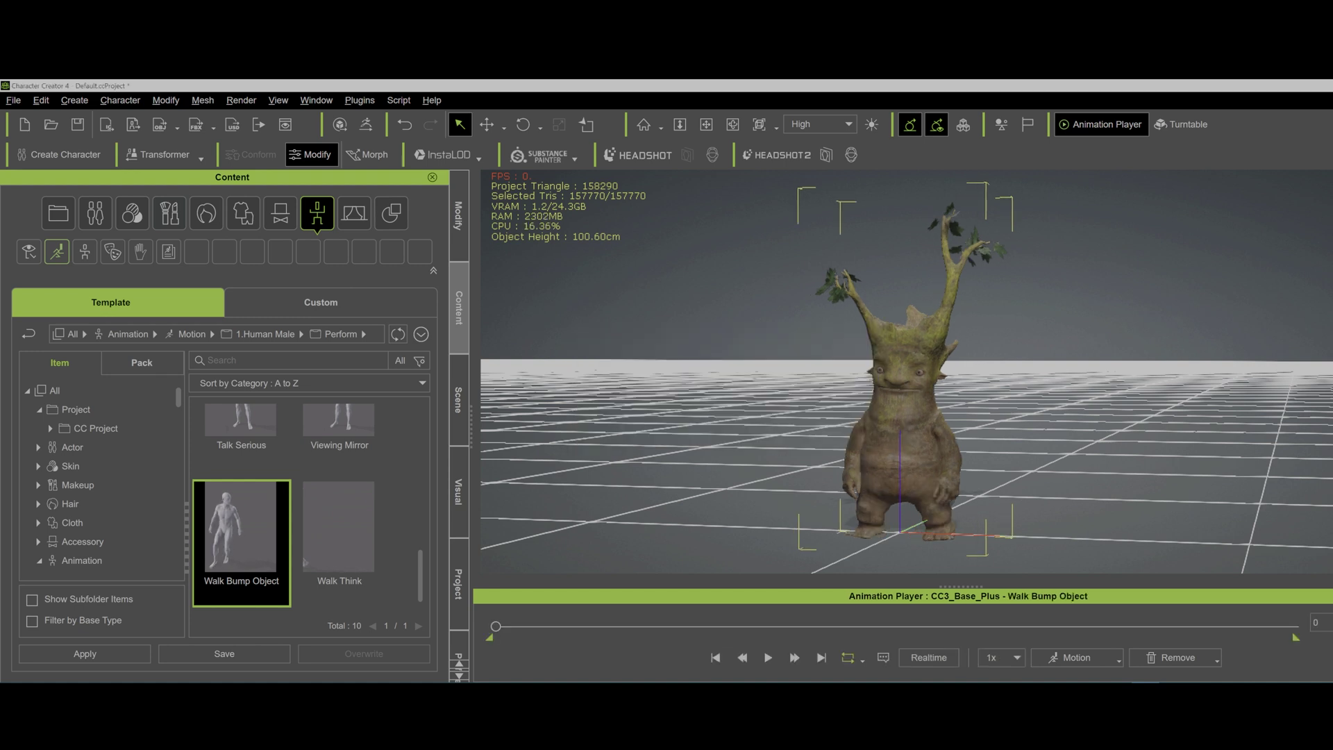
# Play back the Walk Bump Object motion to check the attached branches and leaves, then return to the first frame
pyautogui.press('space')
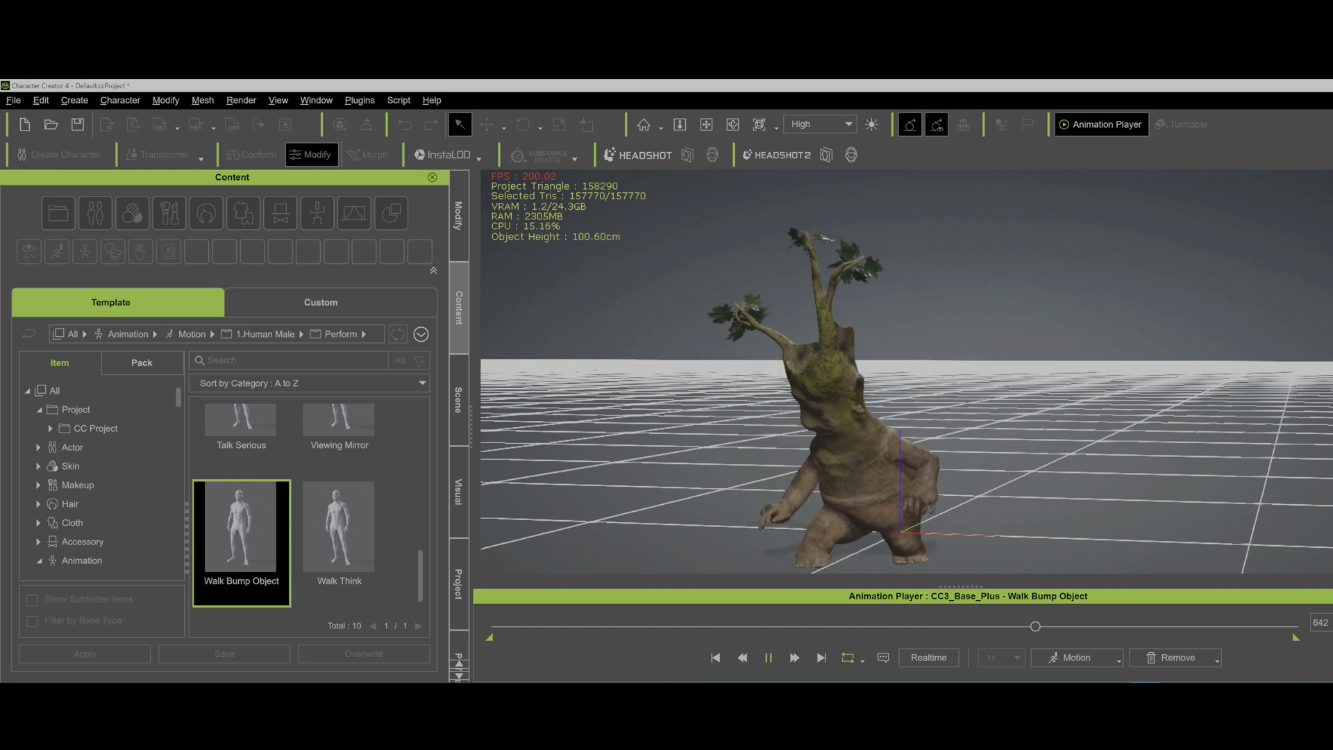
pyautogui.press('space')
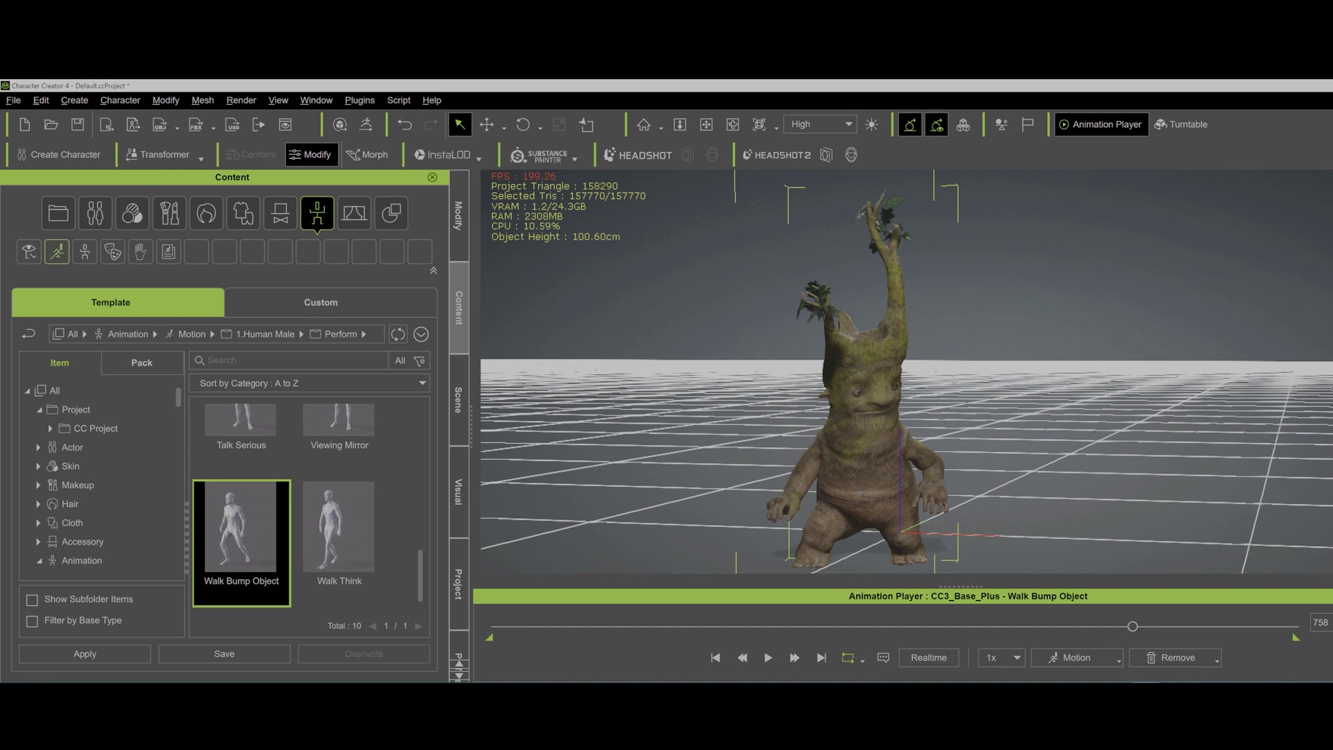
pyautogui.click(715, 657)
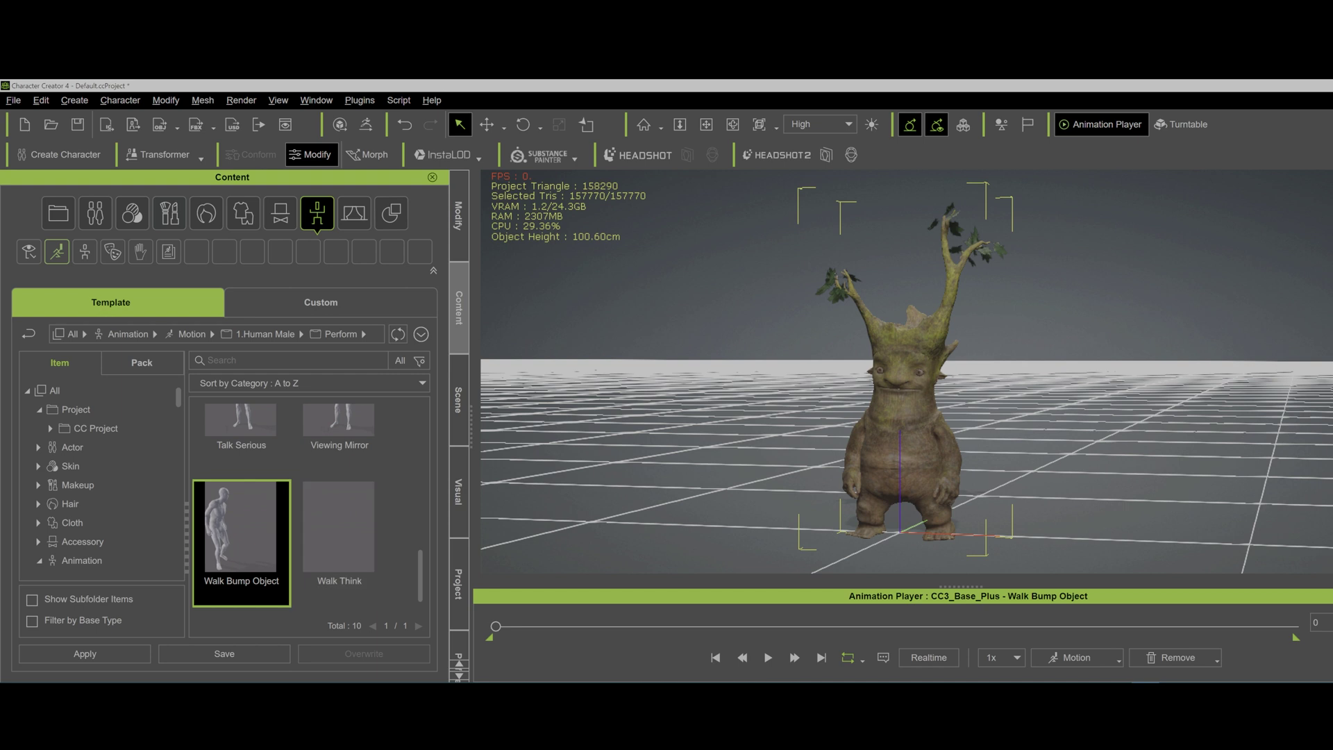
# Browse the Human Male folders in the Motion library for another animation
pyautogui.scroll(-1, 104, 495)
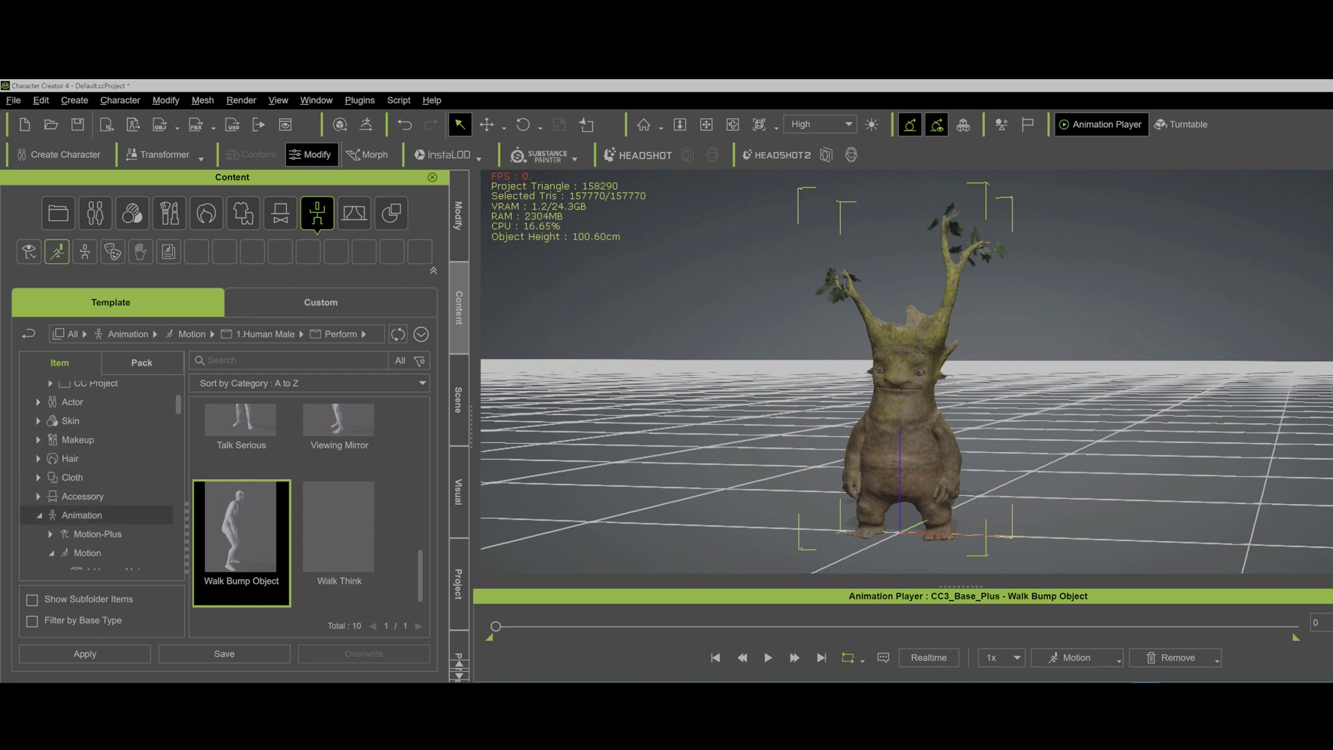
pyautogui.click(81, 516)
pyautogui.doubleClick(339, 451)
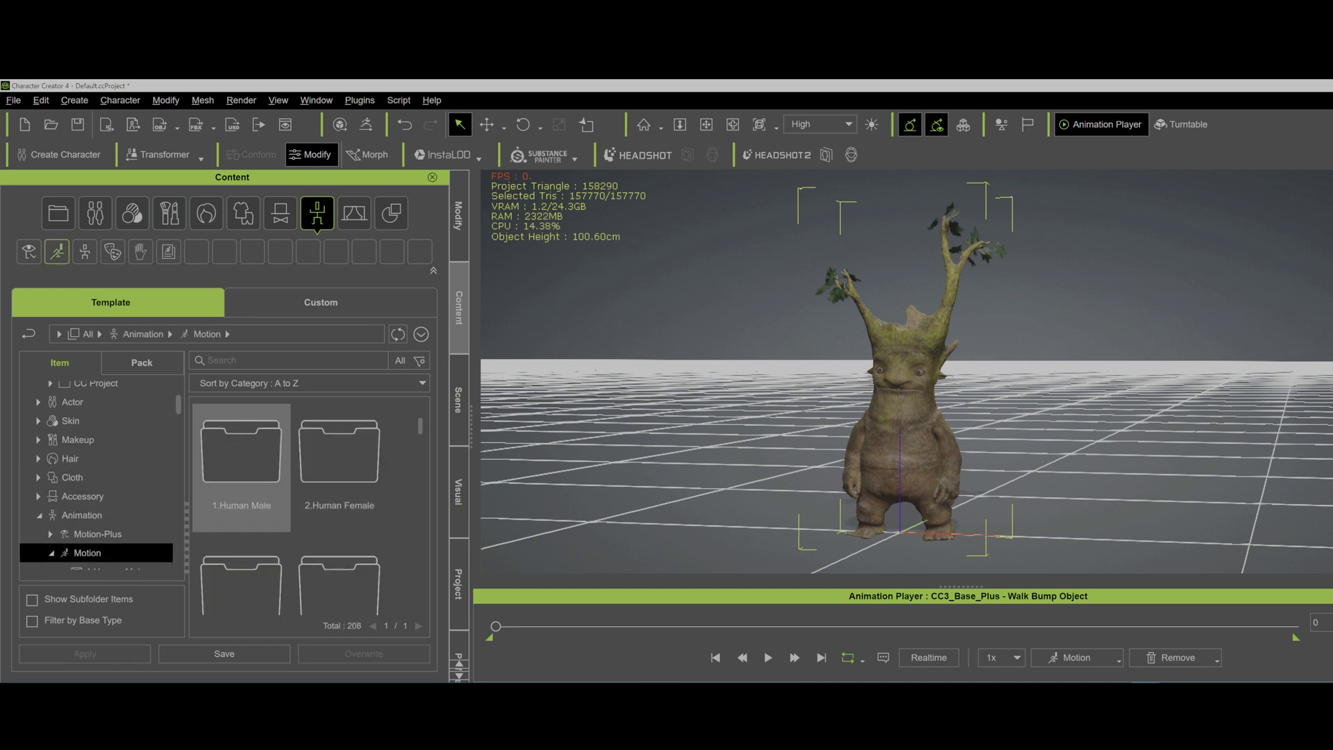
pyautogui.doubleClick(241, 452)
pyautogui.scroll(-1, 311, 507)
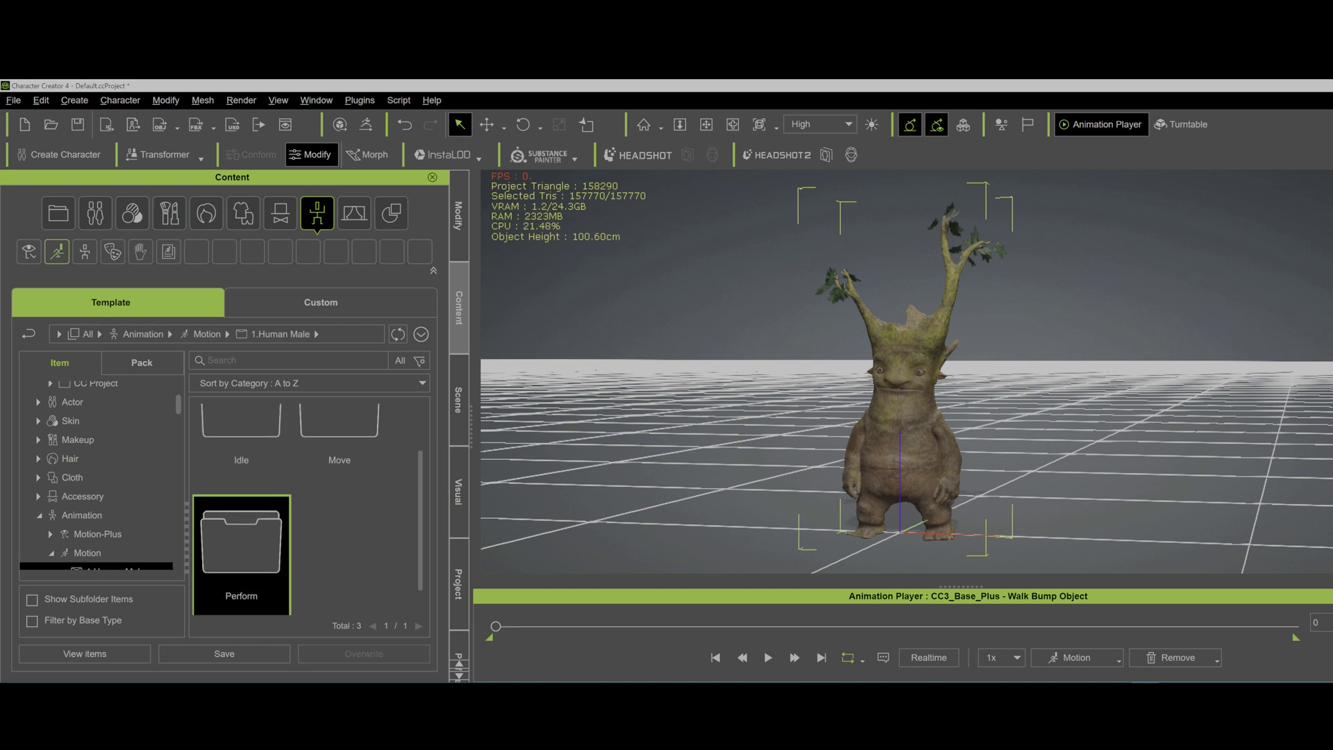
pyautogui.scroll(-6, 96, 555)
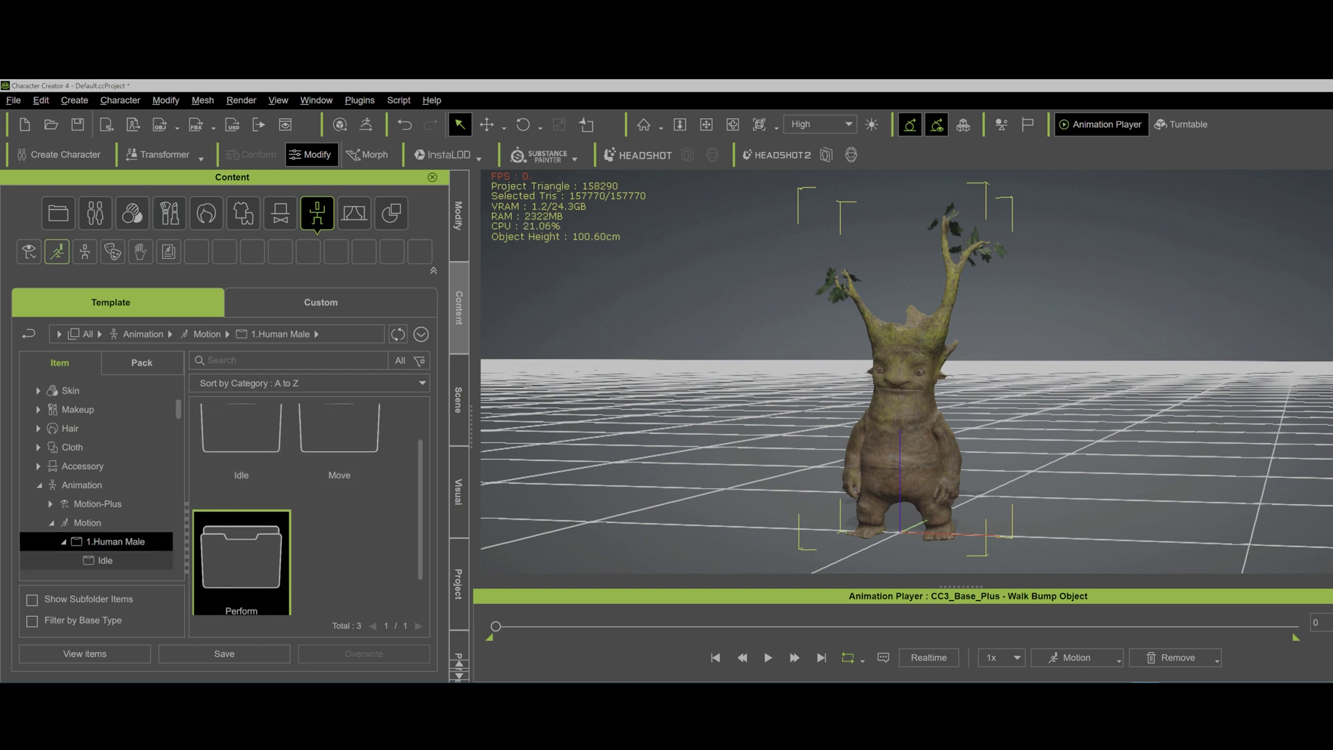
pyautogui.scroll(2, 97, 472)
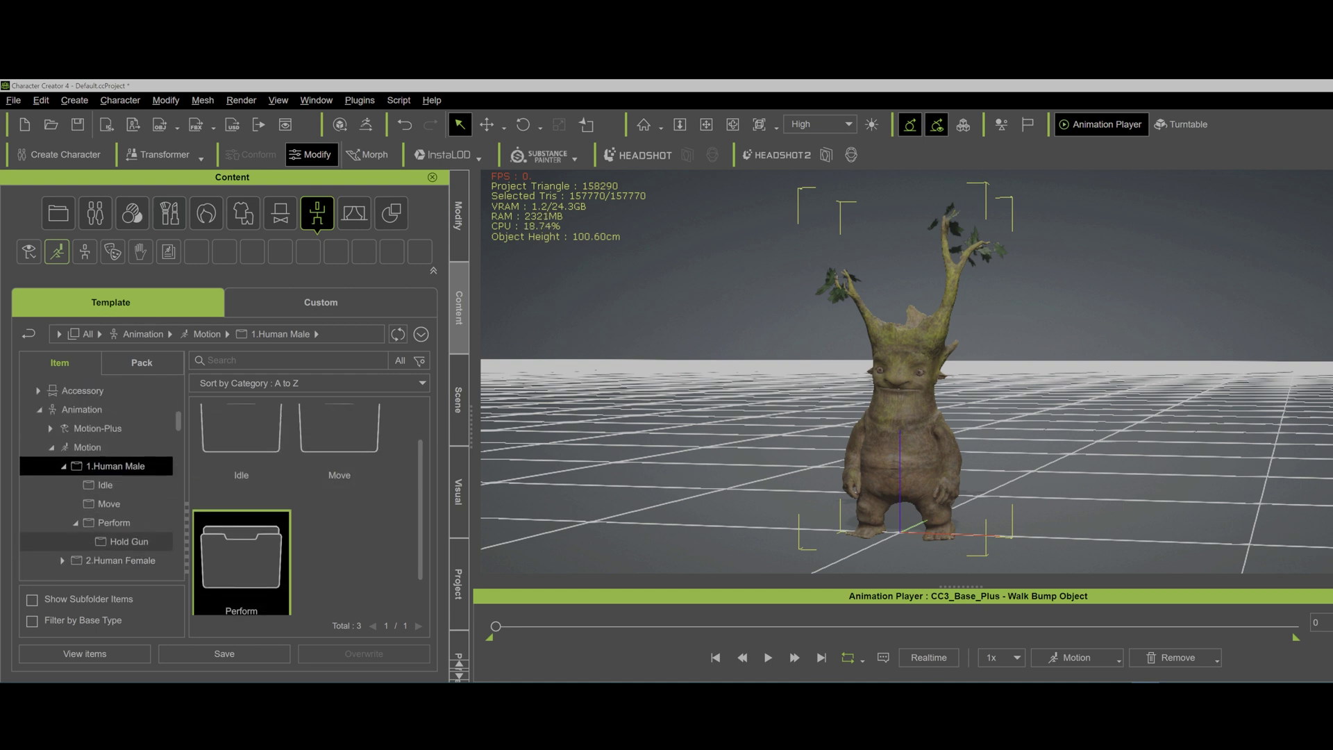
# Browse the Motion-Plus library through Animated and the Actor Group's embedded standing presets to the 2Stand_MF motions
pyautogui.click(97, 428)
pyautogui.click(51, 429)
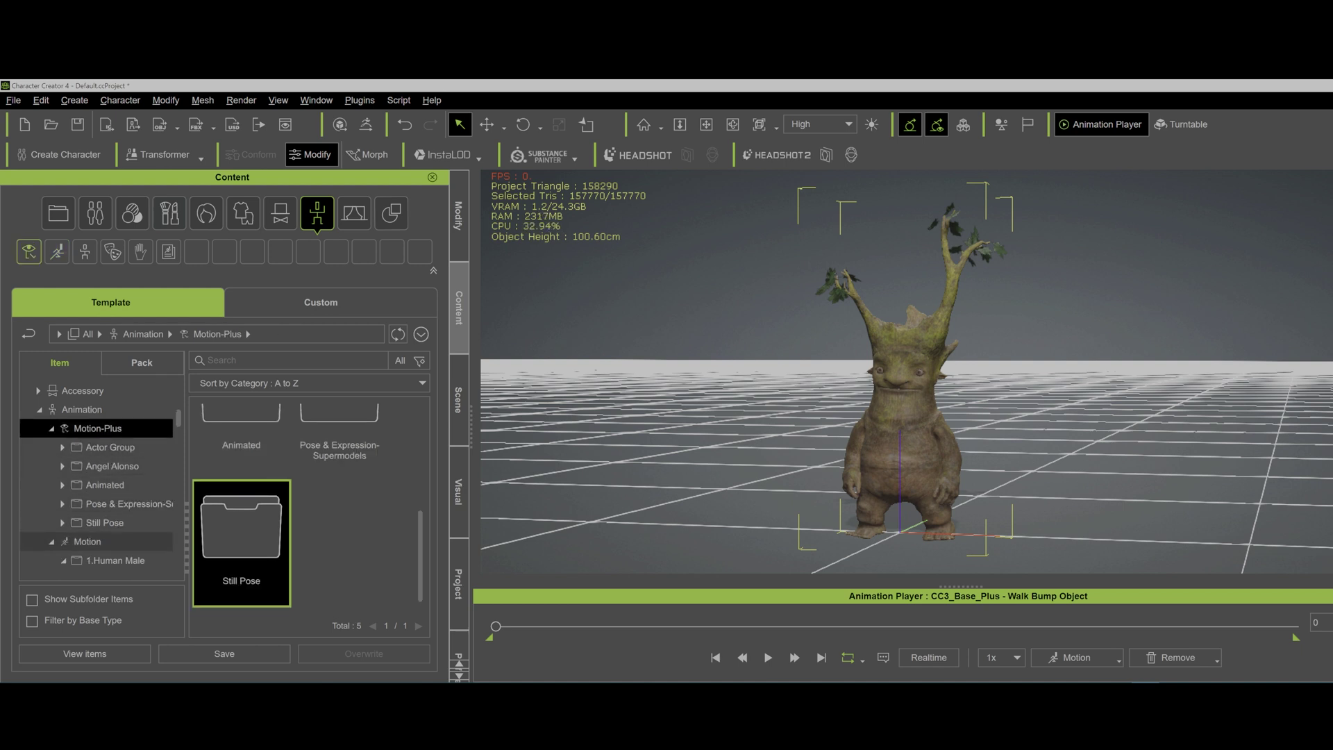
pyautogui.click(105, 484)
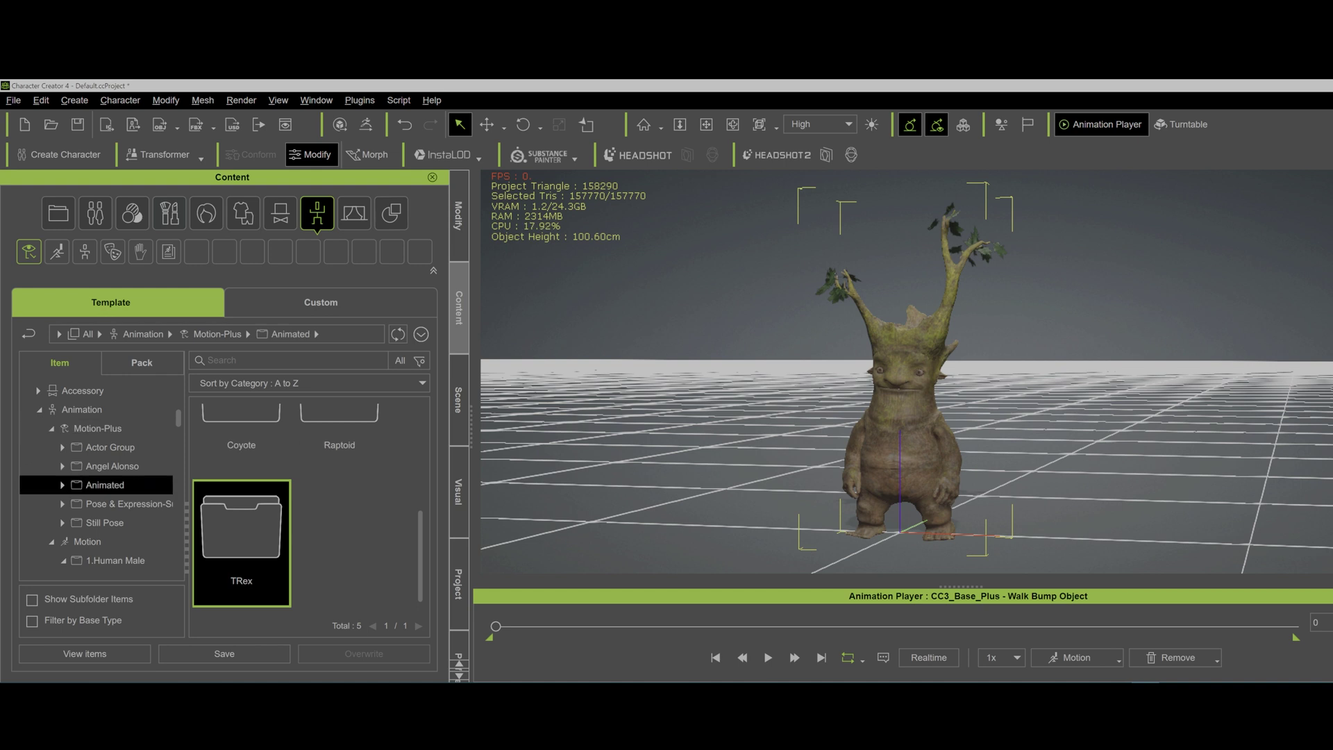
pyautogui.click(109, 447)
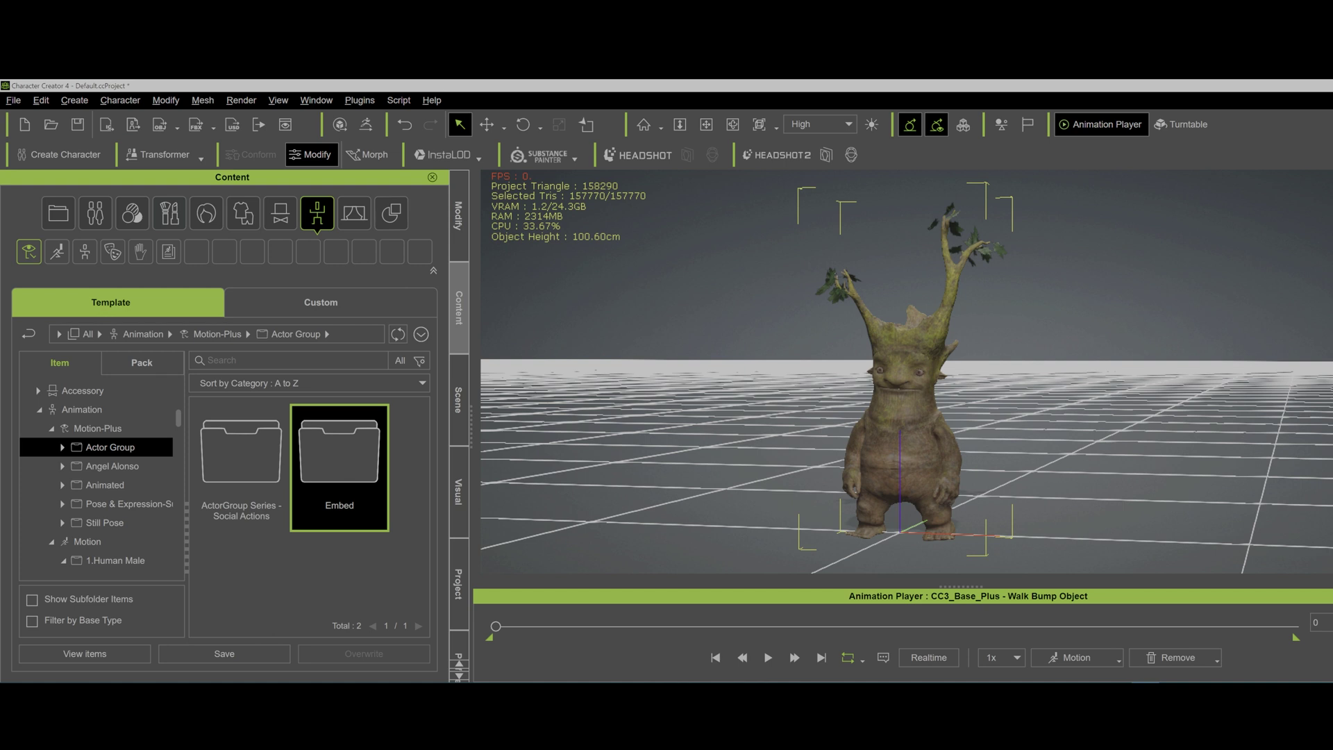
pyautogui.doubleClick(338, 458)
pyautogui.click(241, 459)
pyautogui.doubleClick(241, 458)
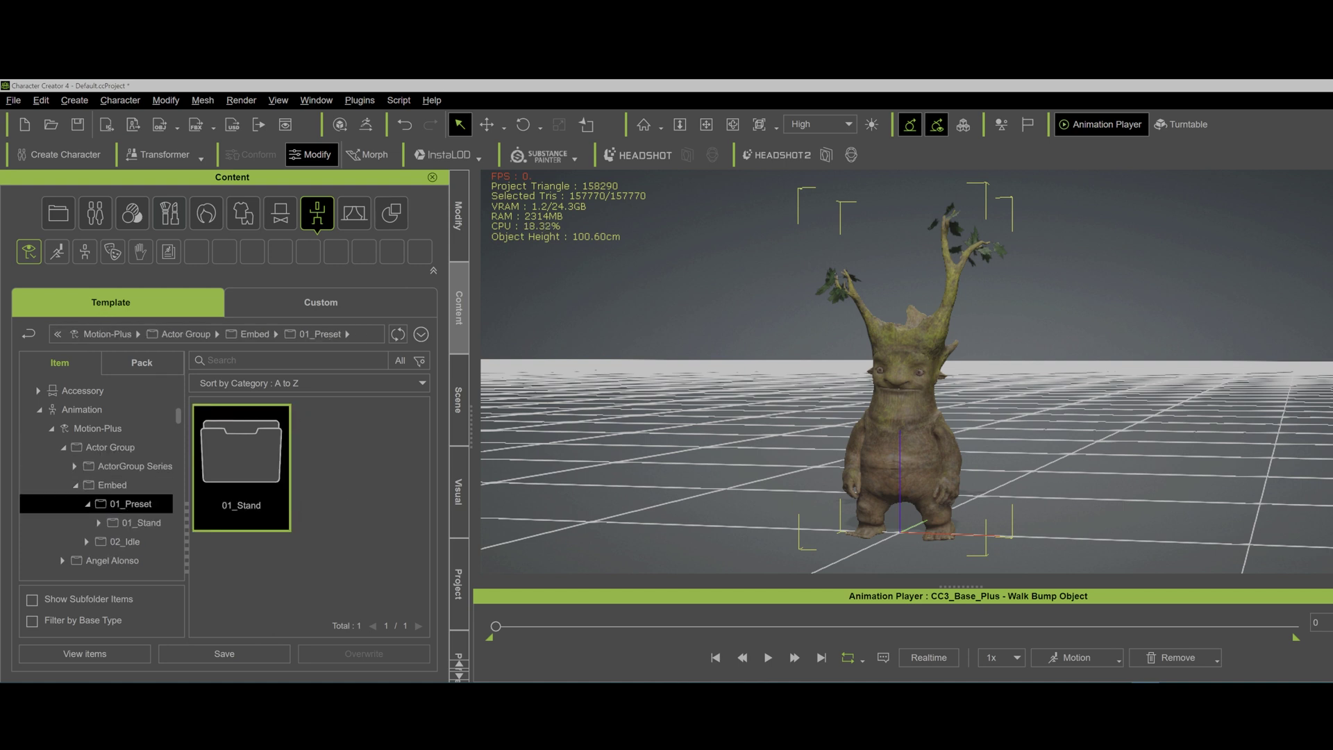
pyautogui.doubleClick(241, 459)
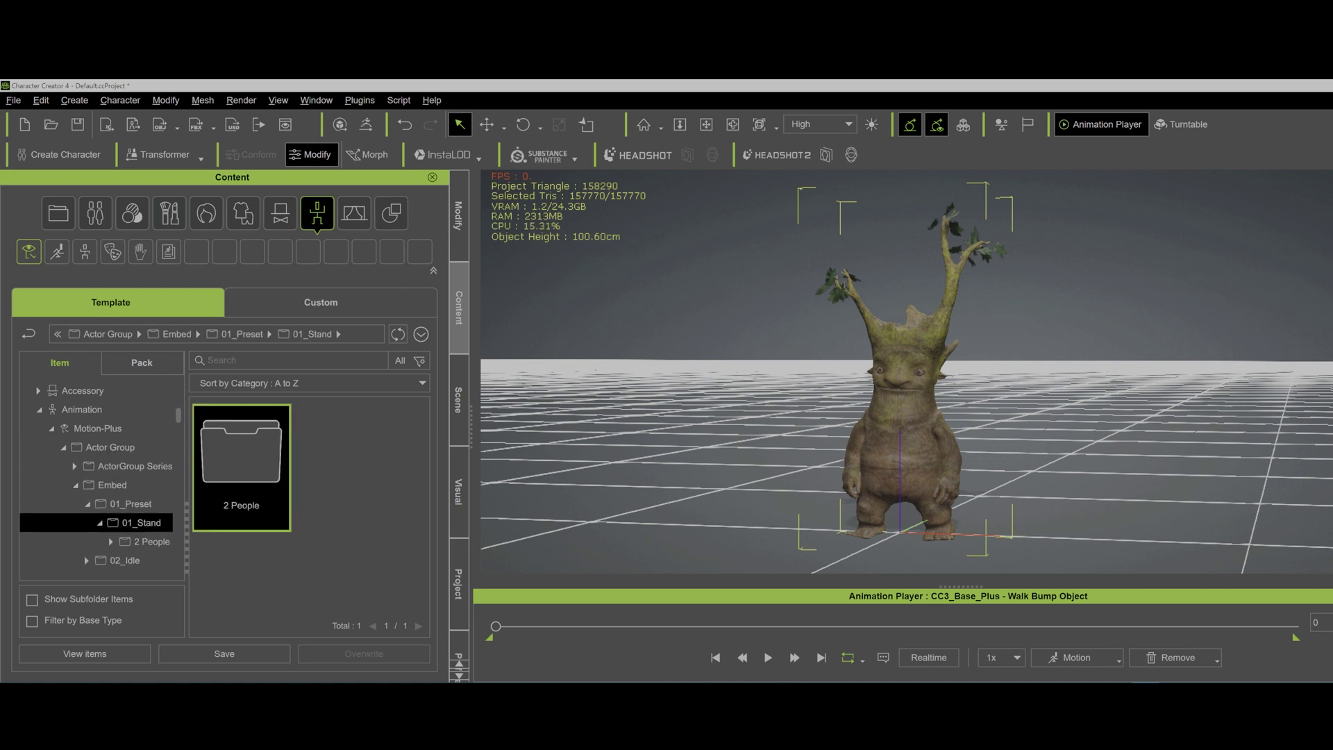
pyautogui.doubleClick(241, 458)
pyautogui.doubleClick(339, 458)
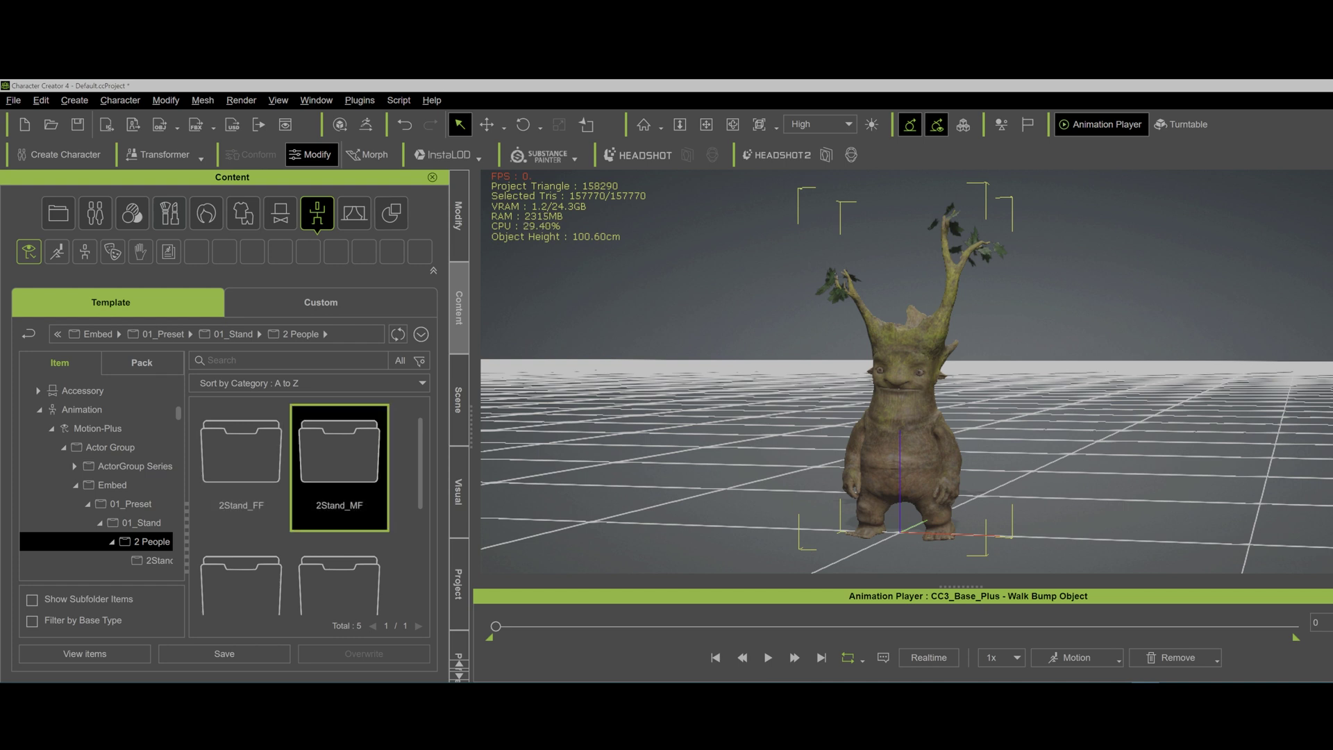
# Apply the _Talk_M motion from the Motion-Plus Animated 1.Acting 01_Male folder to the tree character
pyautogui.scroll(-3, 98, 526)
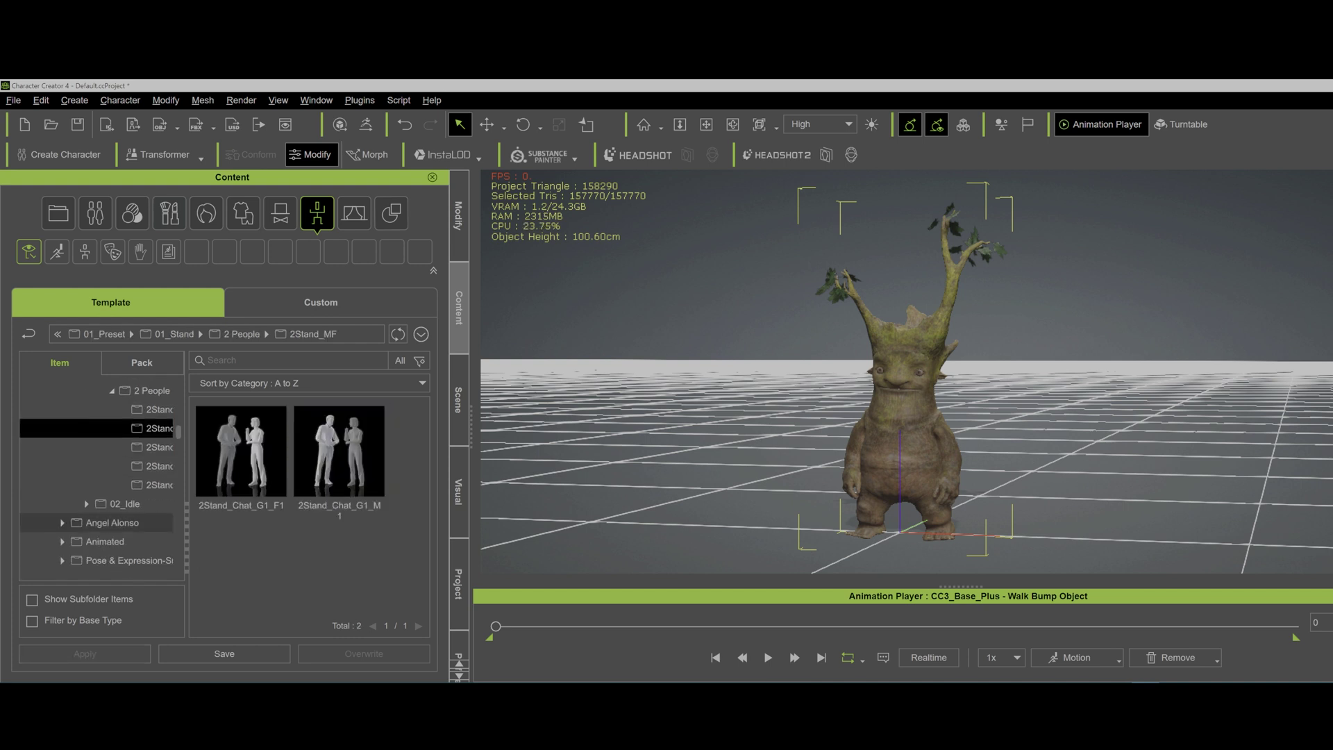
pyautogui.click(104, 495)
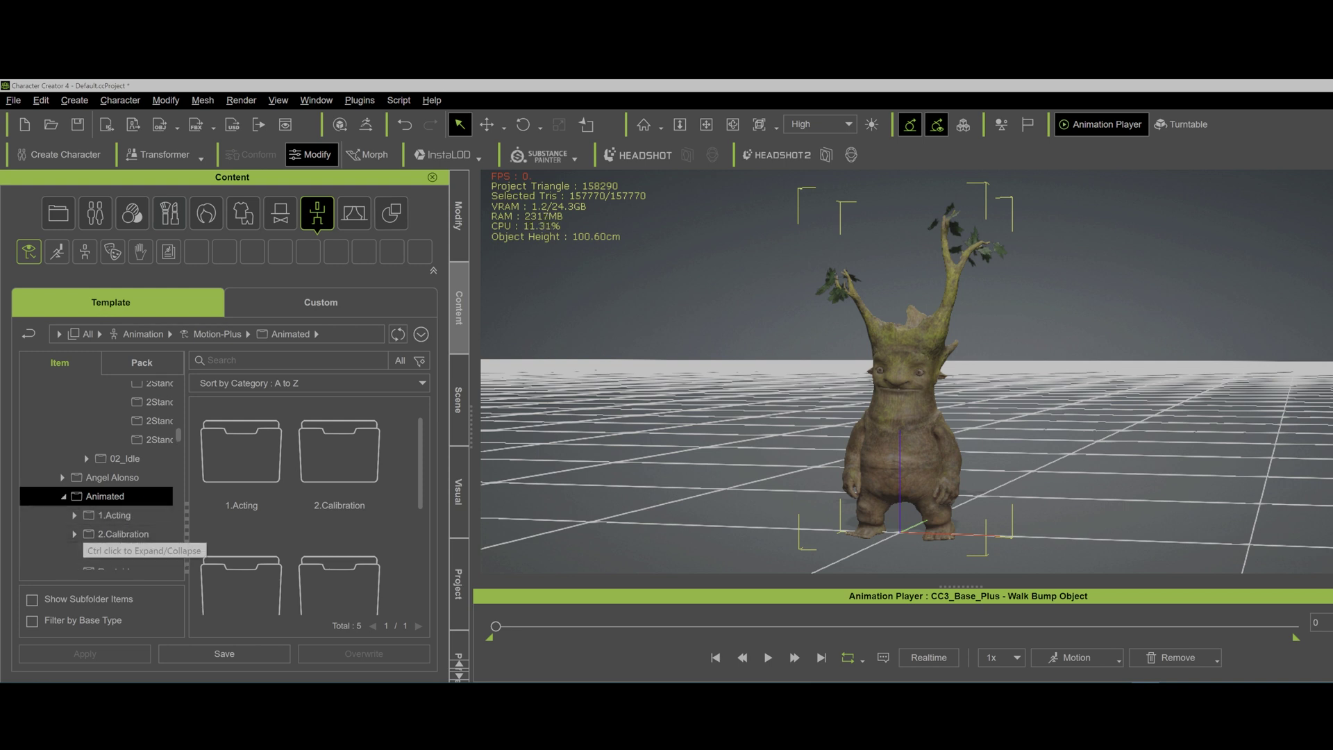
pyautogui.click(74, 515)
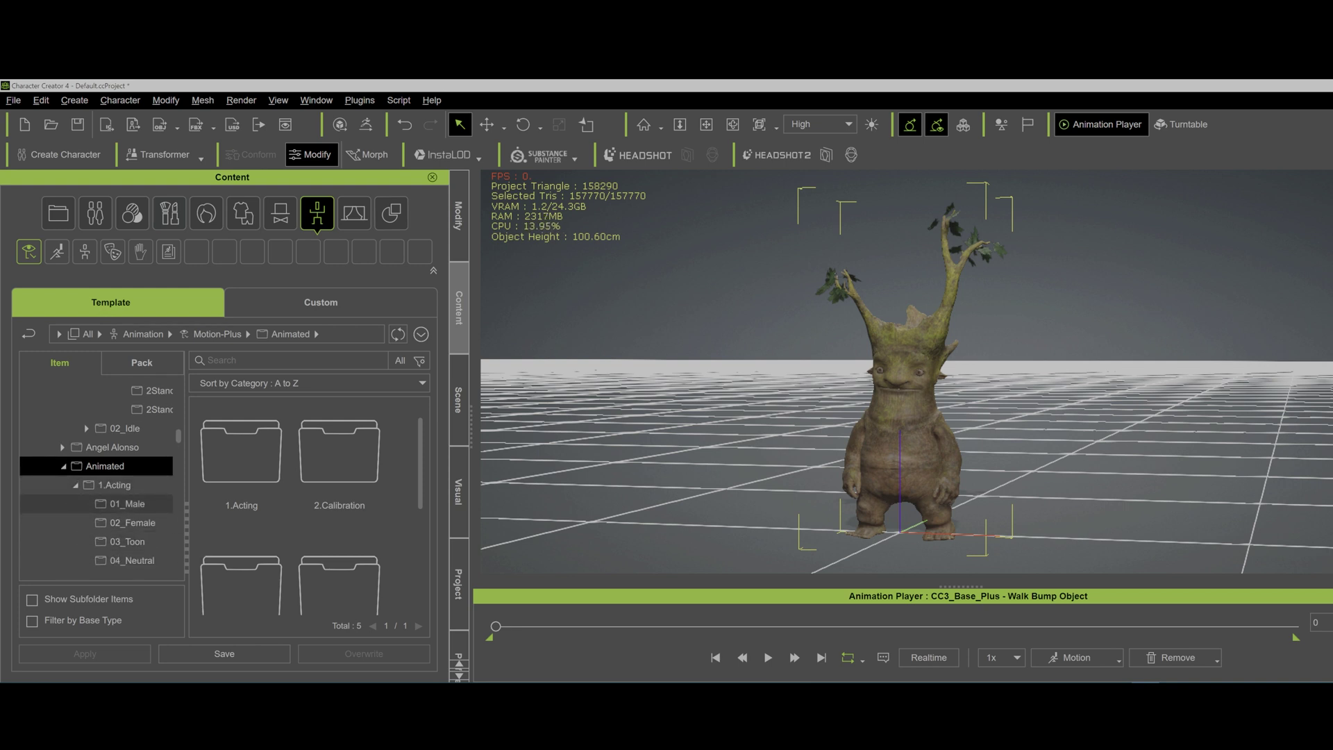
pyautogui.click(127, 503)
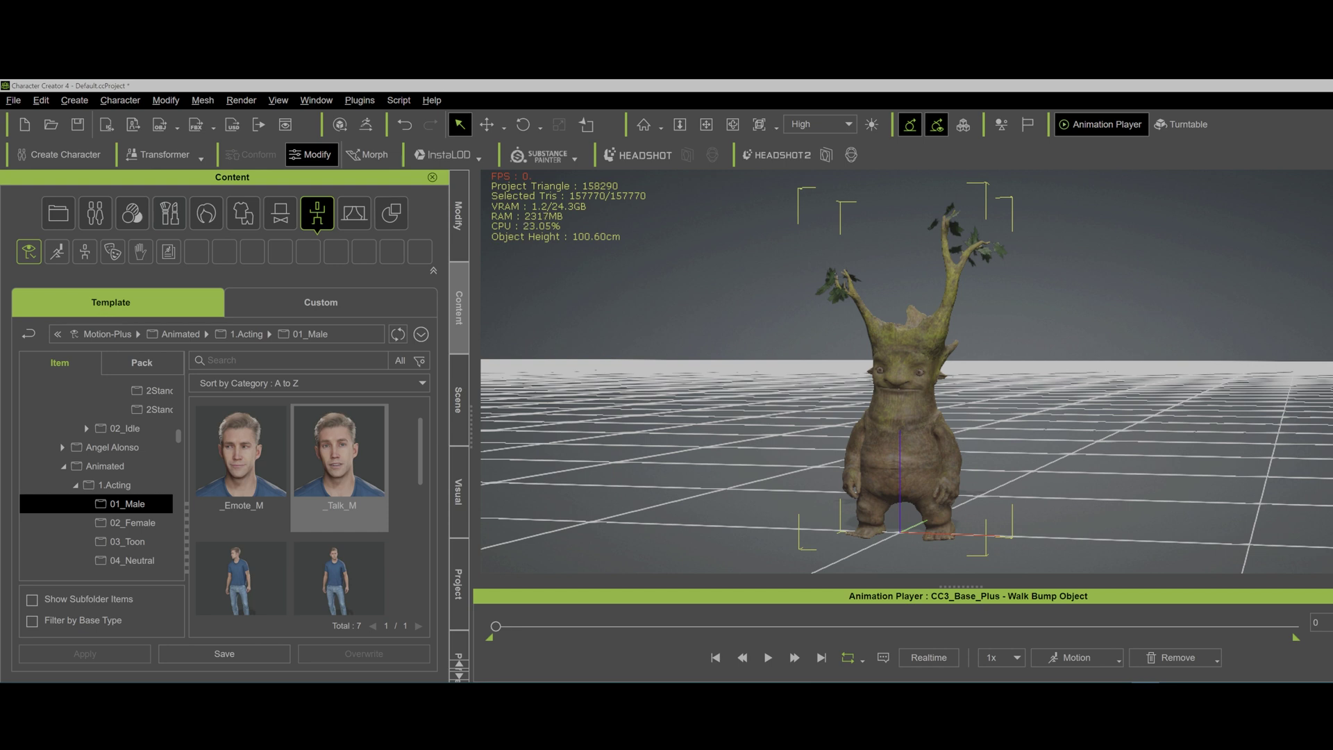
pyautogui.moveTo(339, 458); pyautogui.dragTo(875, 430)
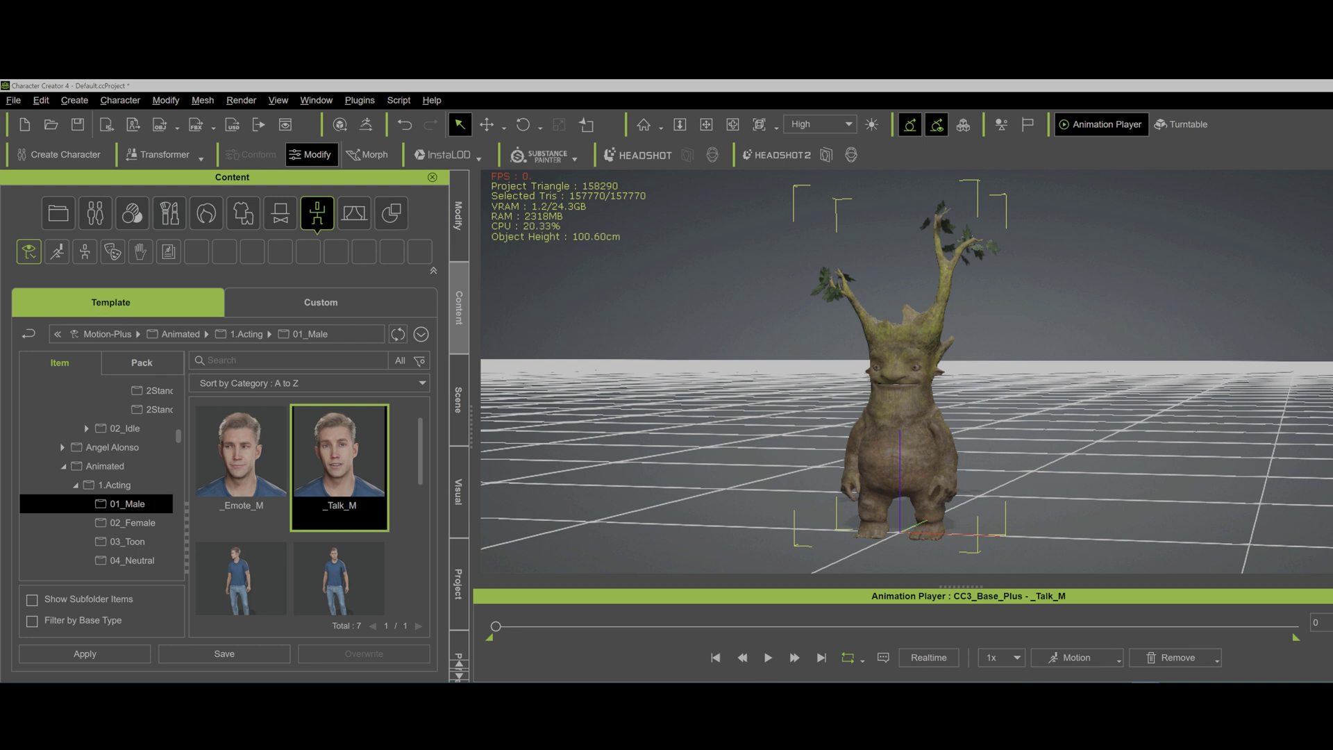
# Play back the _Talk_M motion with a close look at the tree character's face, then return to the first frame
pyautogui.press('space')
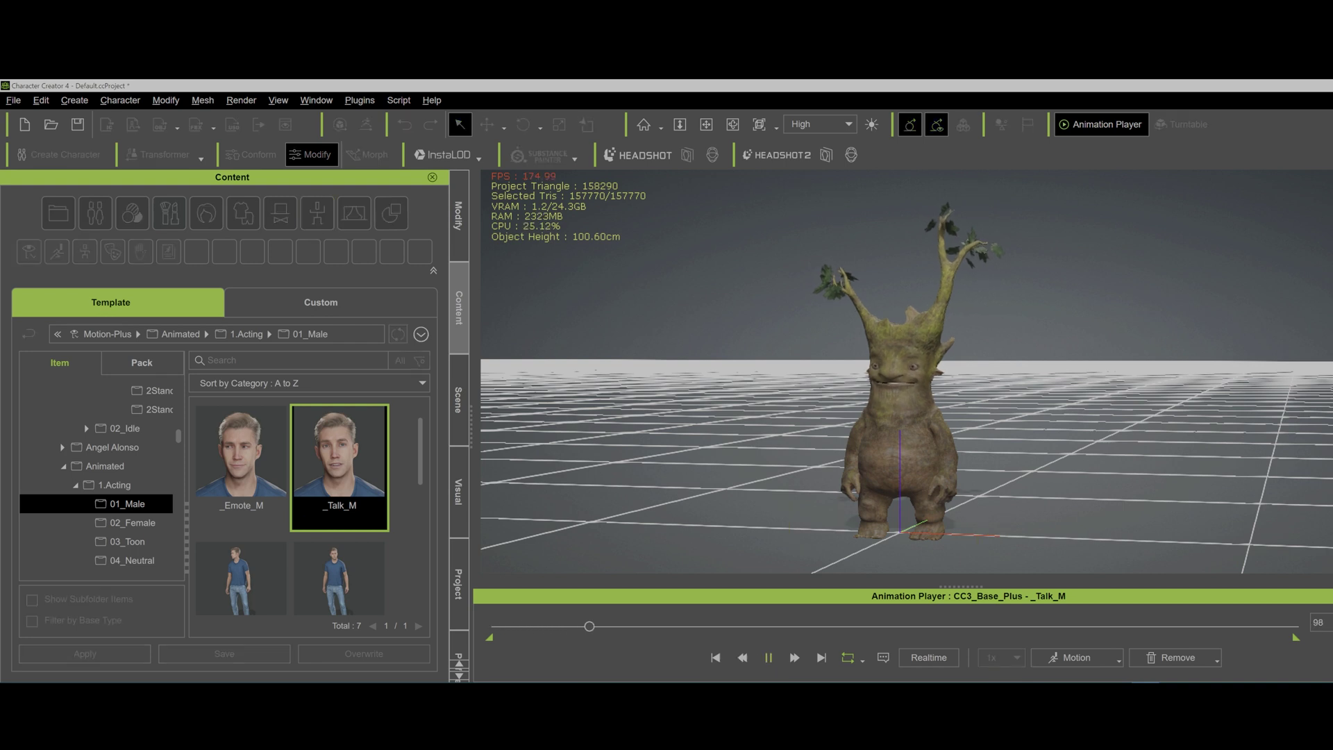
pyautogui.scroll(5, 906, 371)
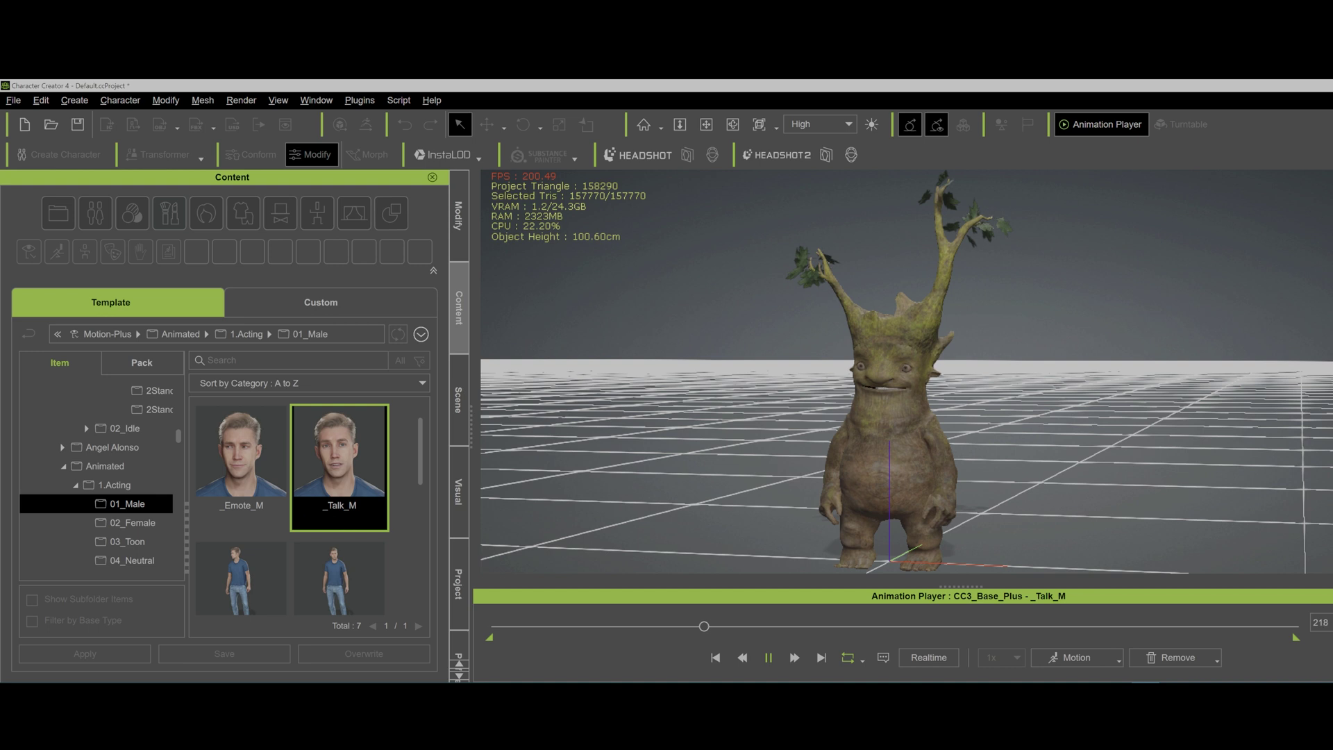
pyautogui.scroll(2, 906, 371)
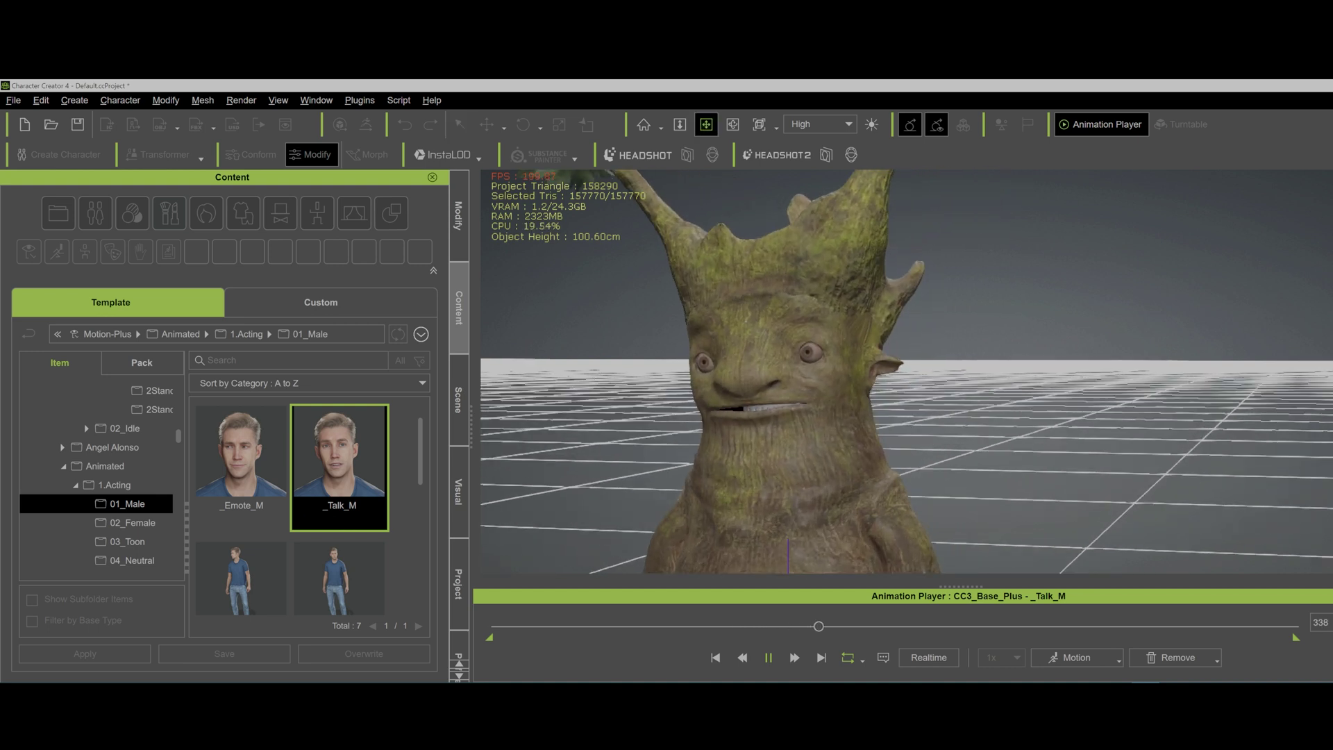
pyautogui.moveTo(906, 399); pyautogui.dragTo(892, 341, button='middle')
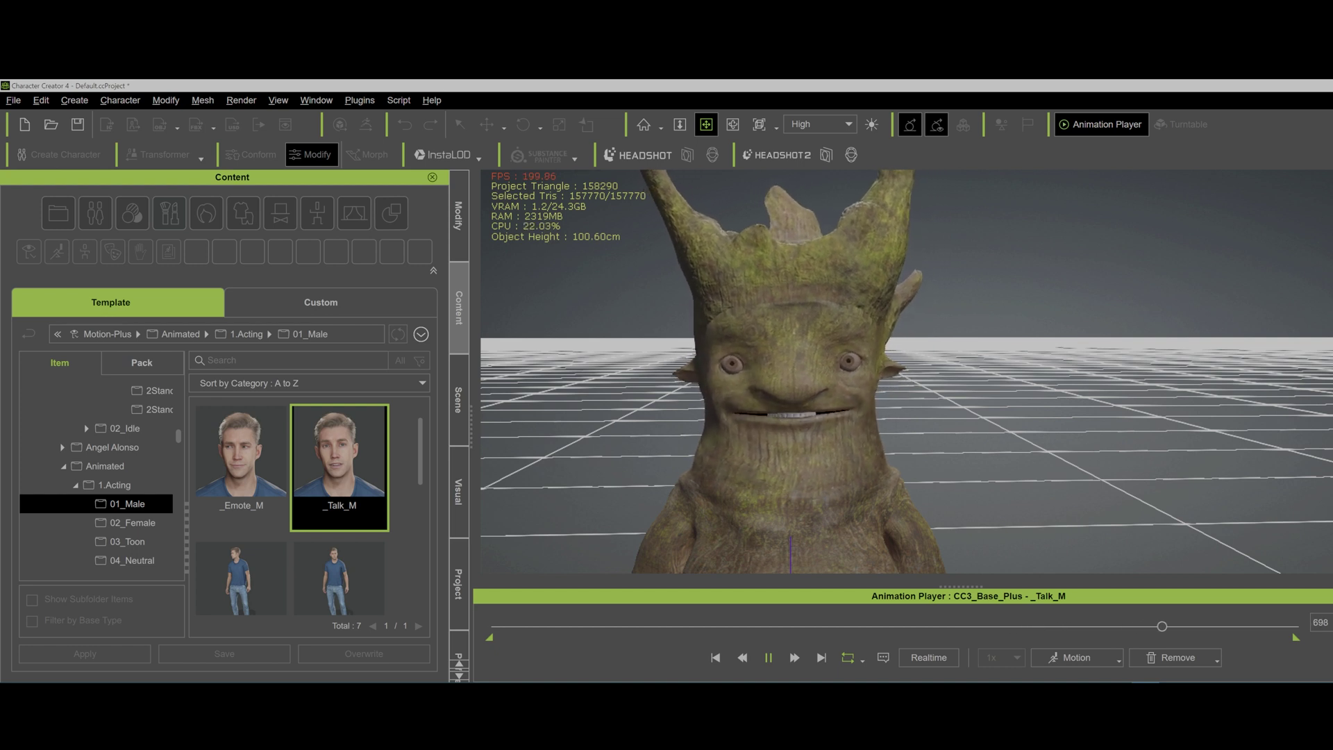
pyautogui.press('space')
pyautogui.click(716, 658)
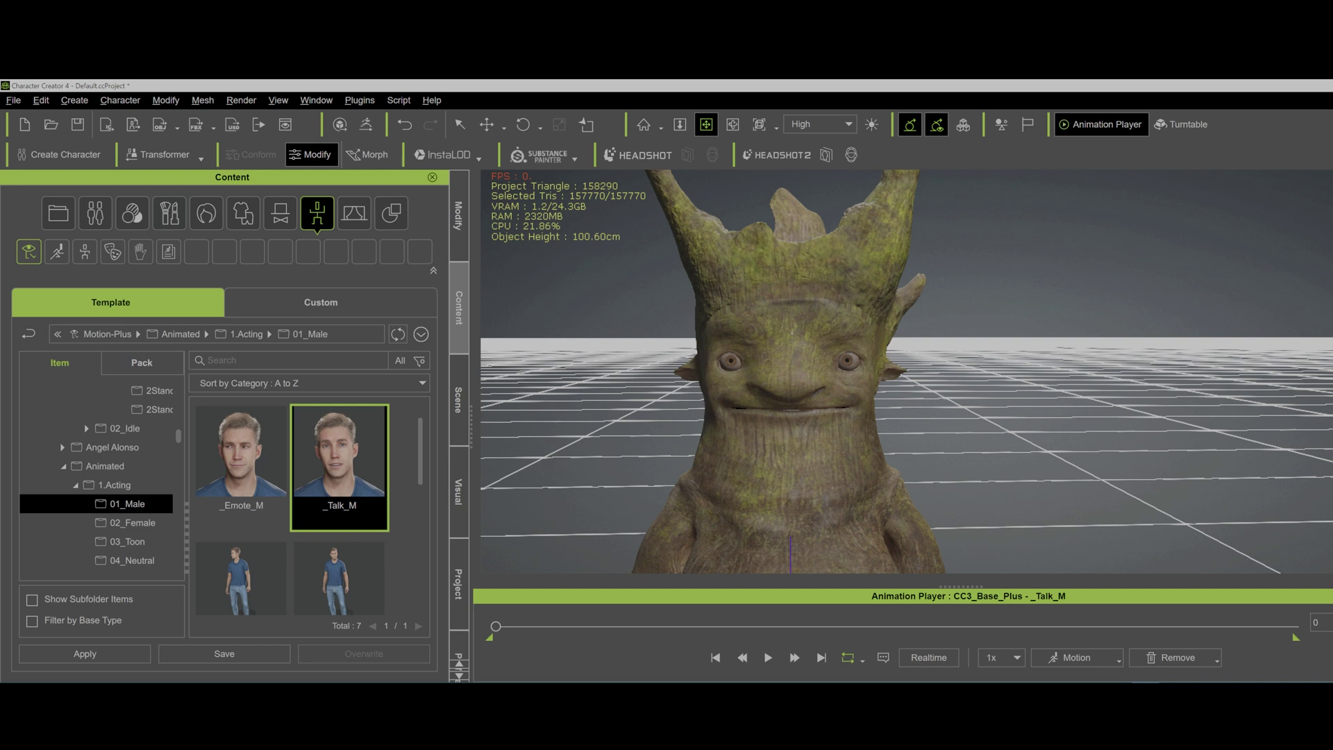
# Switch the character's display to an open mouth and select the Custom_Teeth part
pyautogui.click(458, 216)
pyautogui.scroll(3, 221, 371)
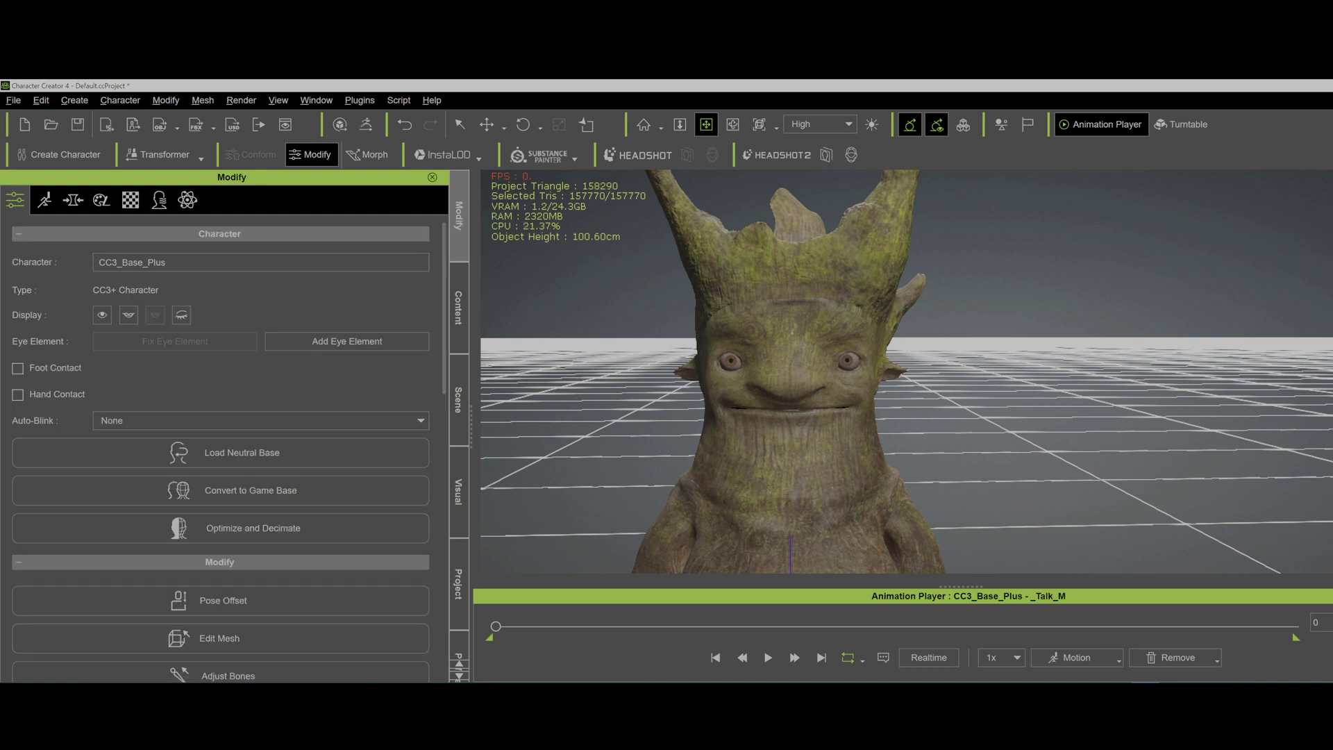
pyautogui.click(129, 314)
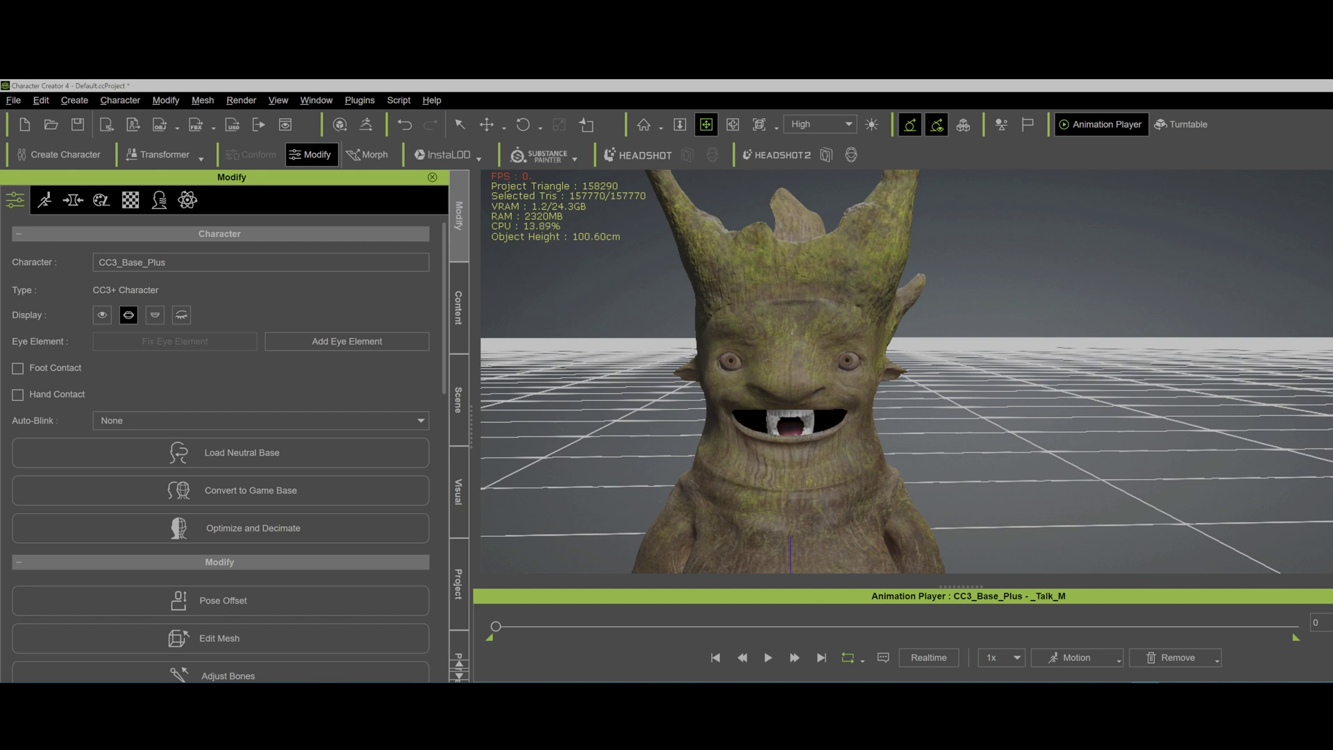
pyautogui.press('q')
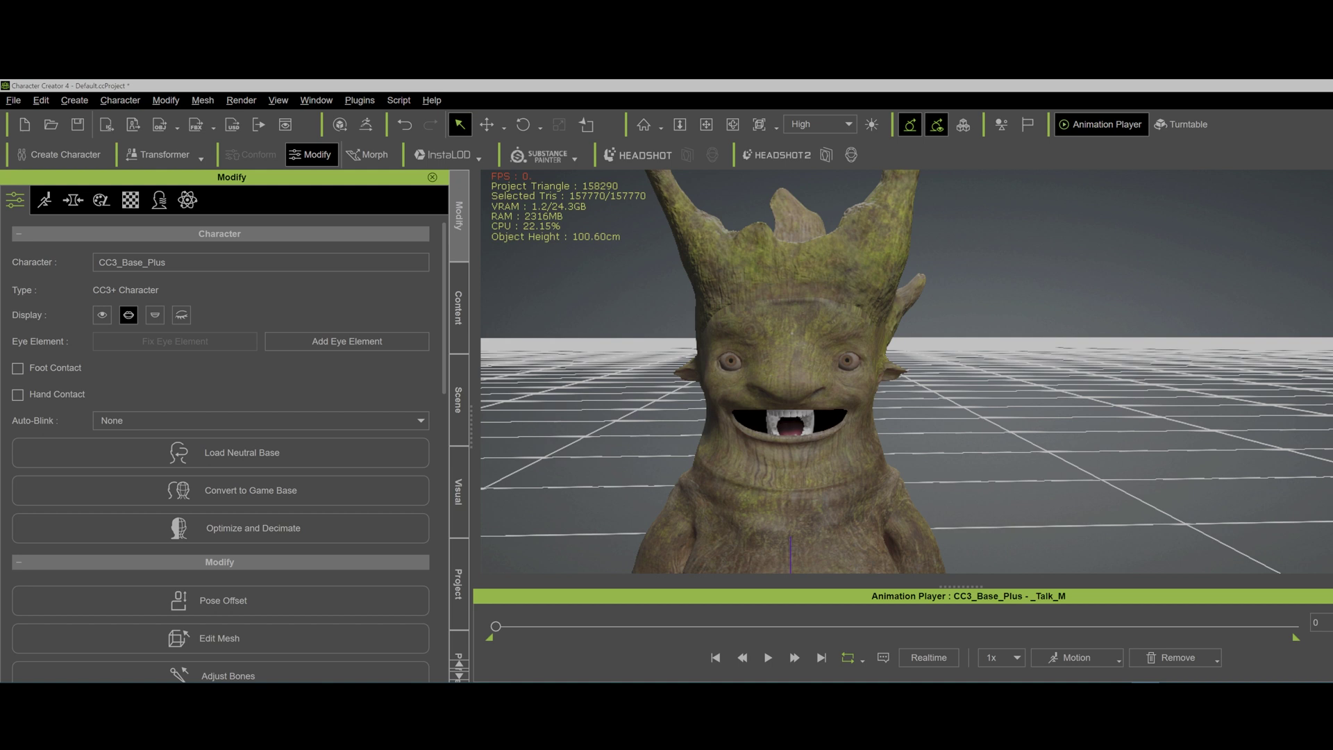
pyautogui.click(790, 418)
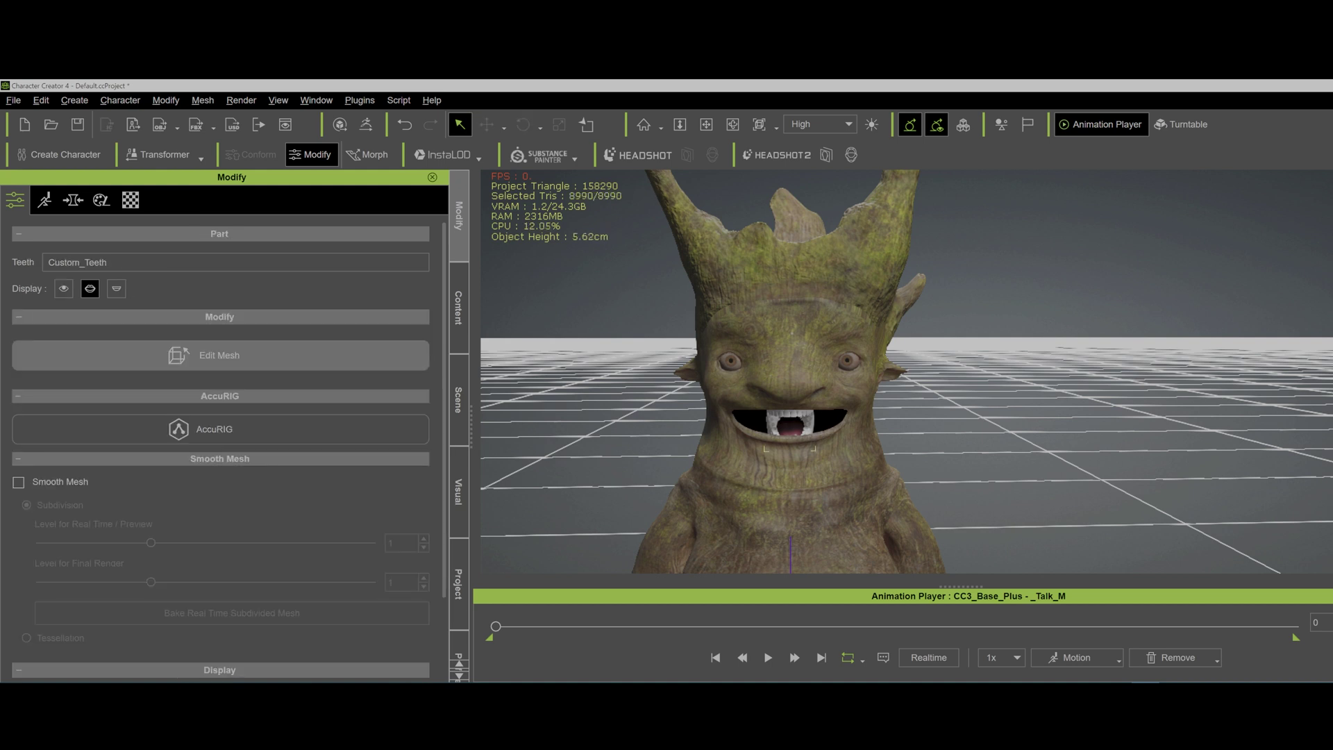
# Hide all faces of the Custom_Teeth mesh with Edit Mesh, then leave mesh editing and clear the selection
pyautogui.click(219, 354)
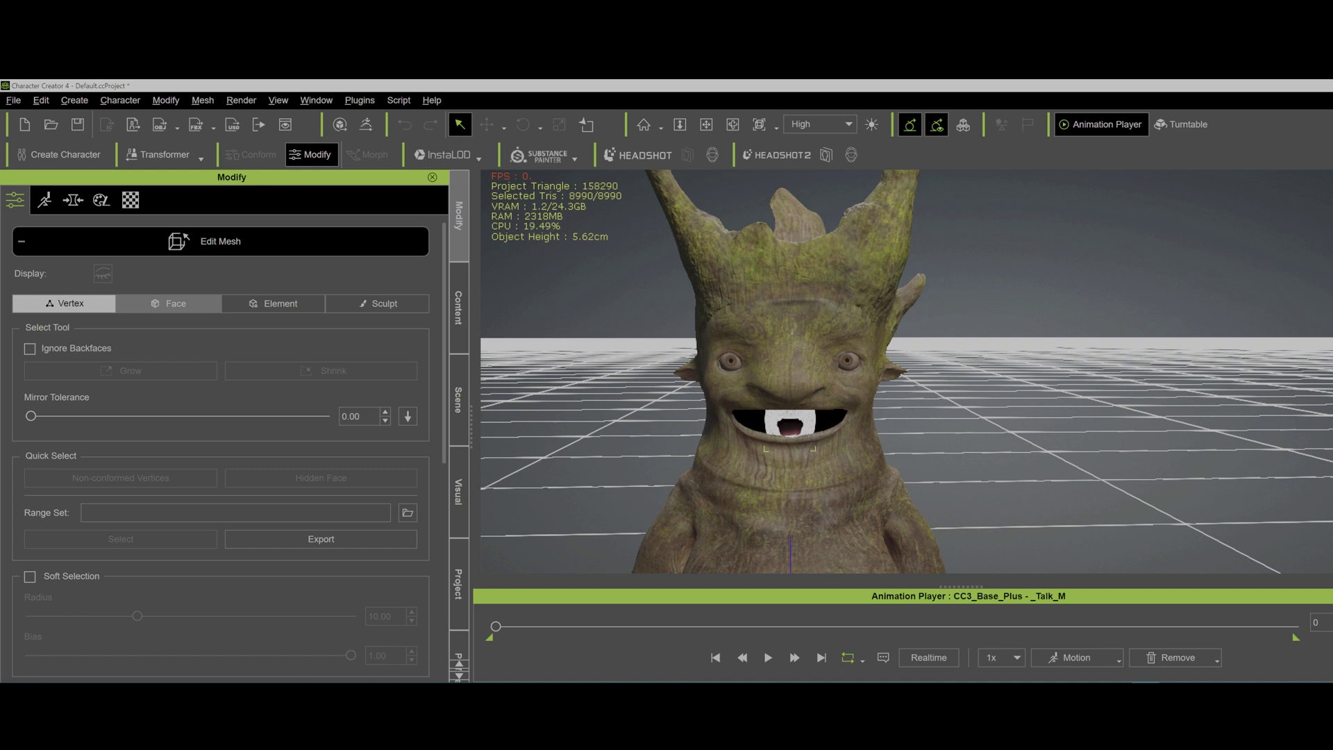
pyautogui.click(168, 304)
pyautogui.moveTo(677, 377); pyautogui.dragTo(918, 498)
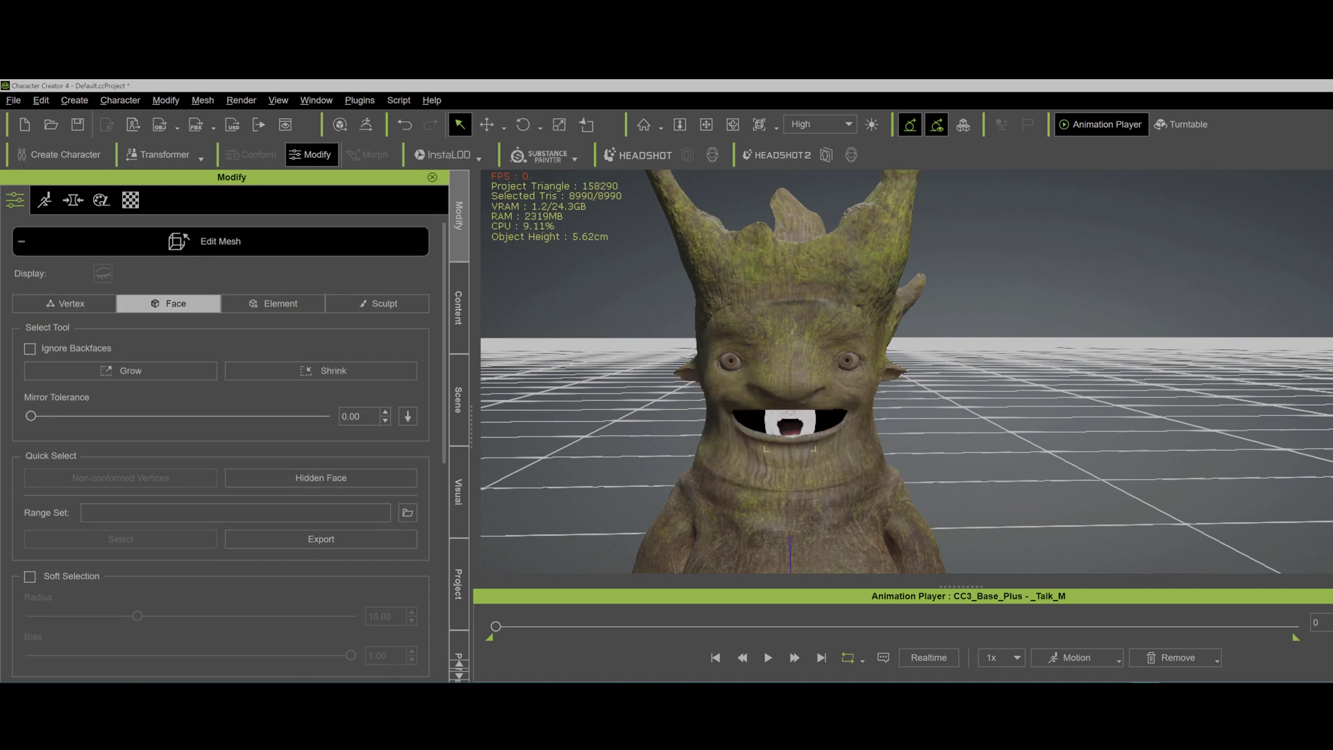
pyautogui.scroll(-5, 221, 444)
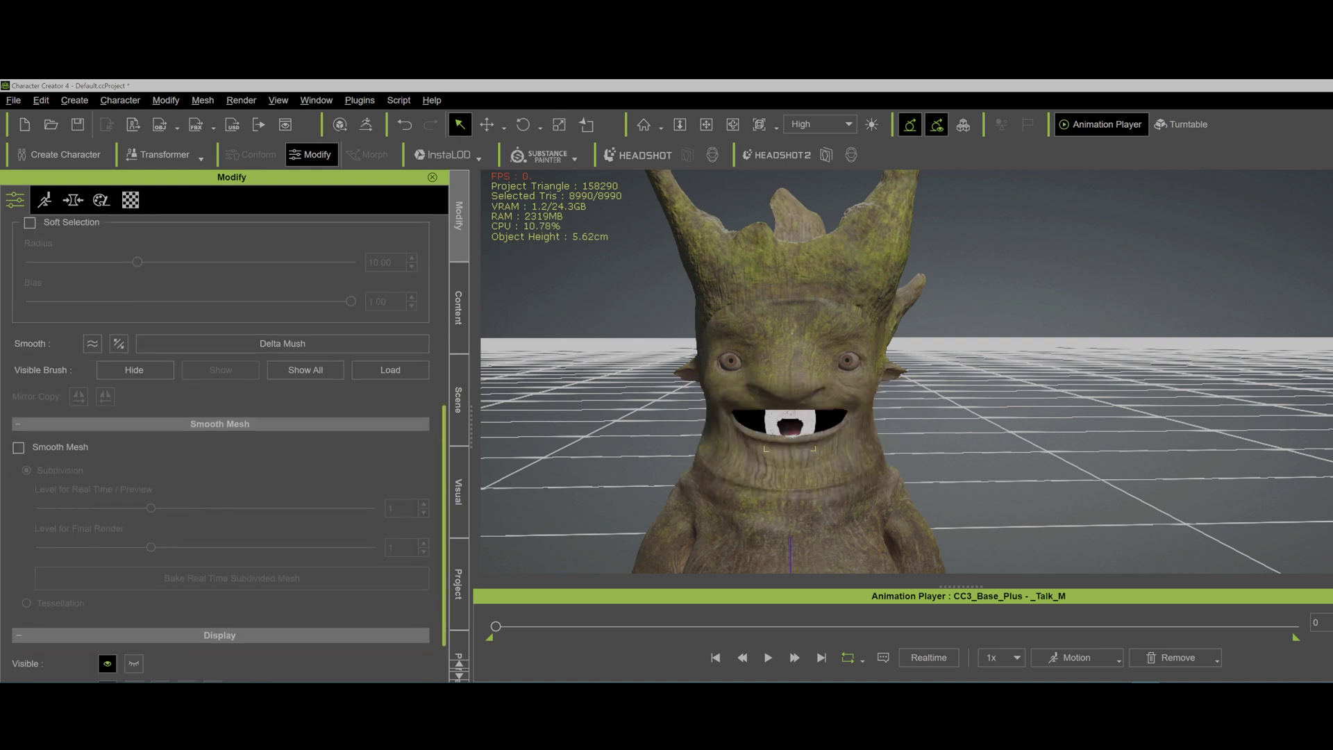
pyautogui.click(135, 340)
pyautogui.scroll(6, 229, 451)
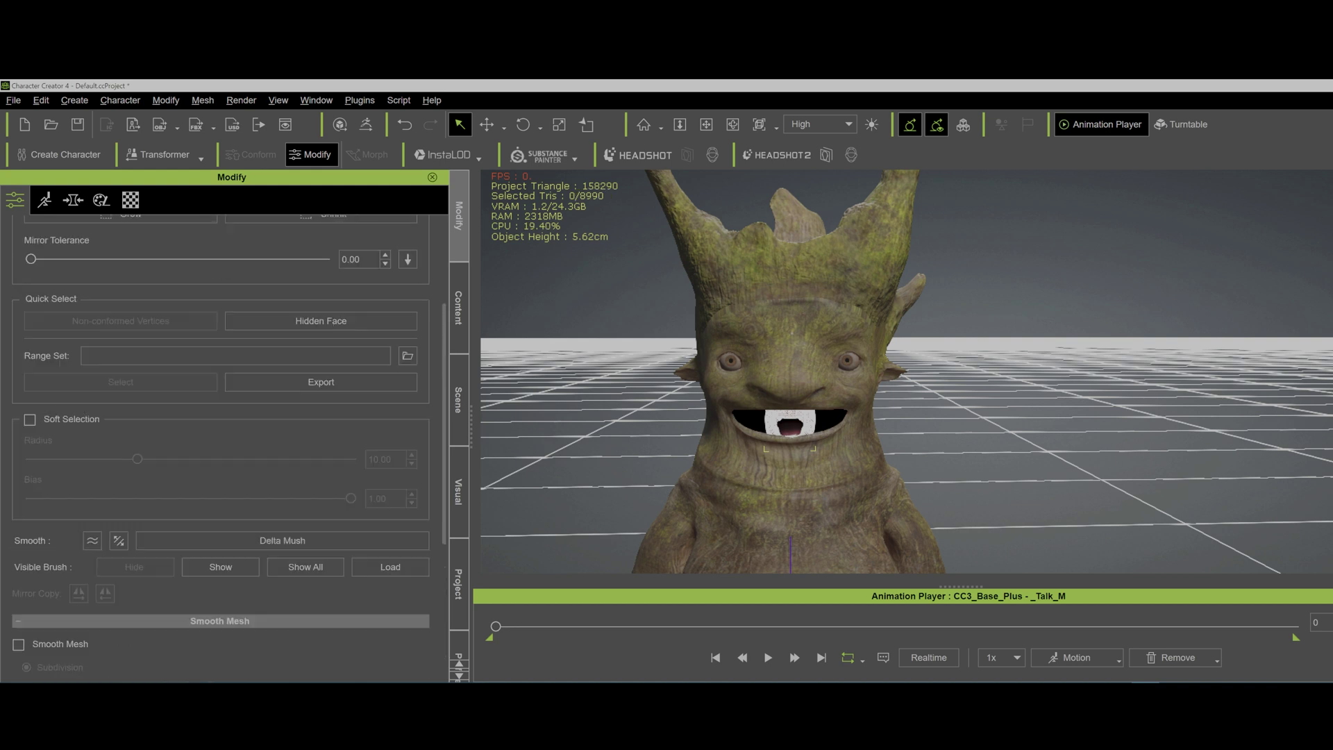
pyautogui.click(220, 241)
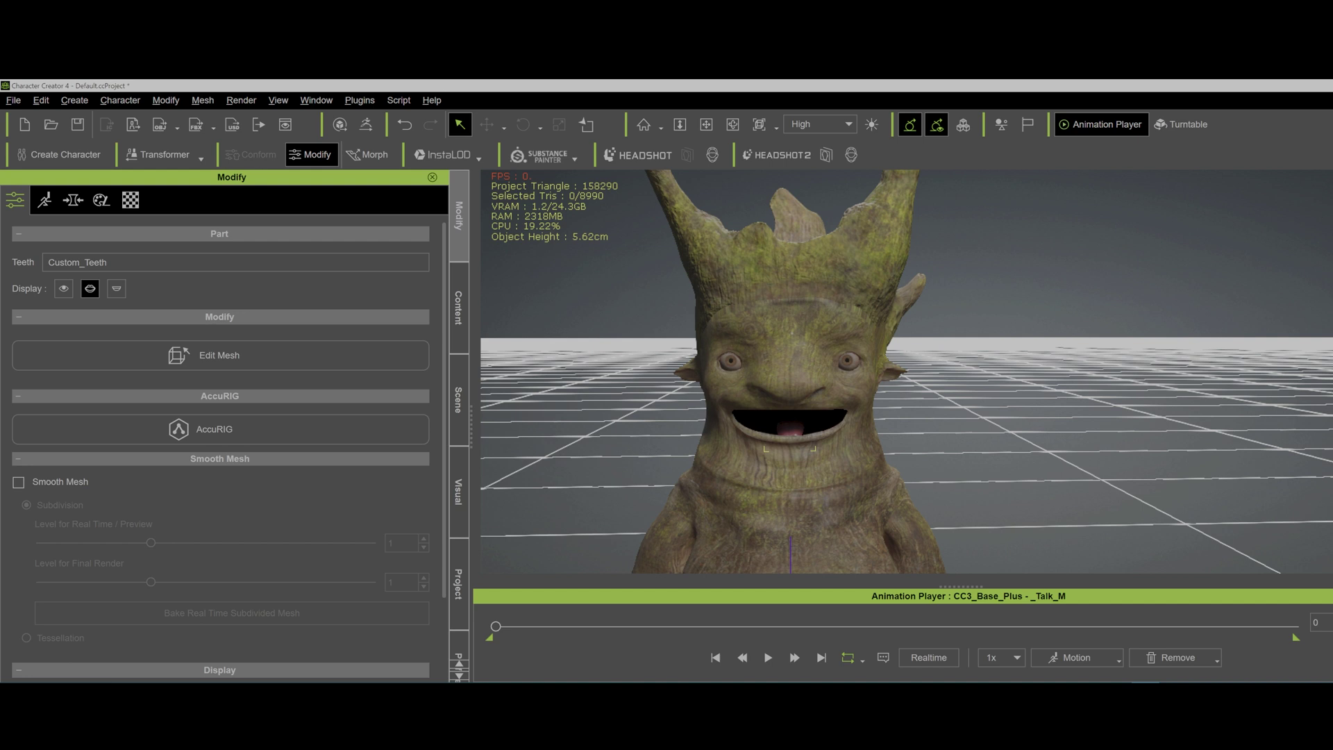
pyautogui.press('Escape')
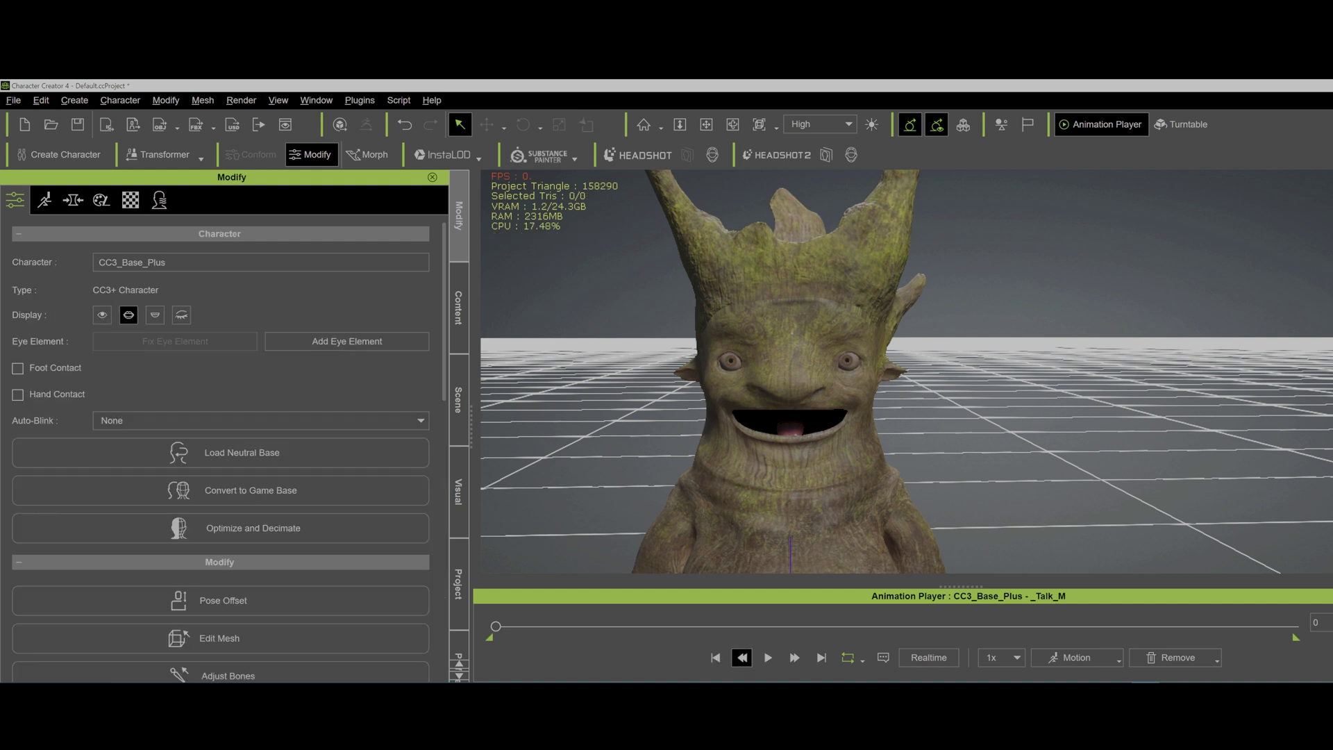
# Play back the _Talk_M motion to check the mouth without teeth, then view the whole character from a lower angle
pyautogui.click(768, 658)
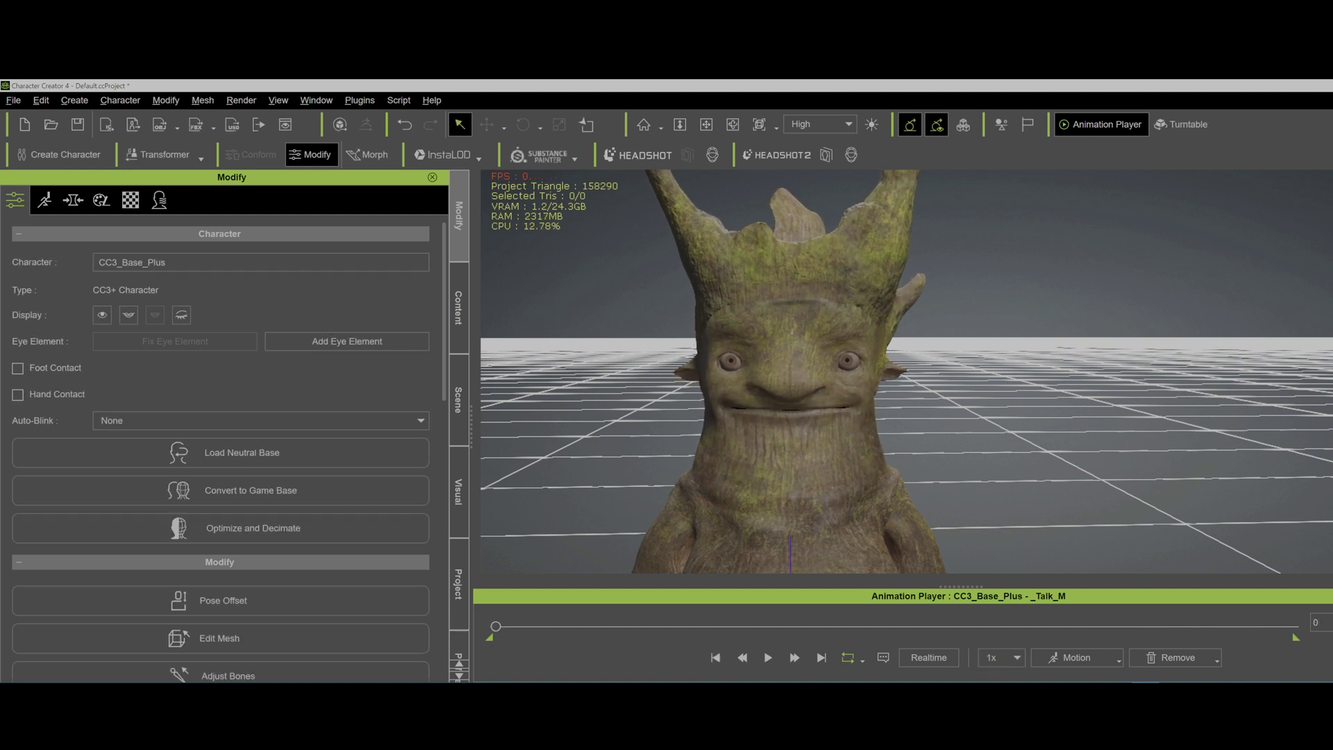
pyautogui.scroll(-4, 961, 371)
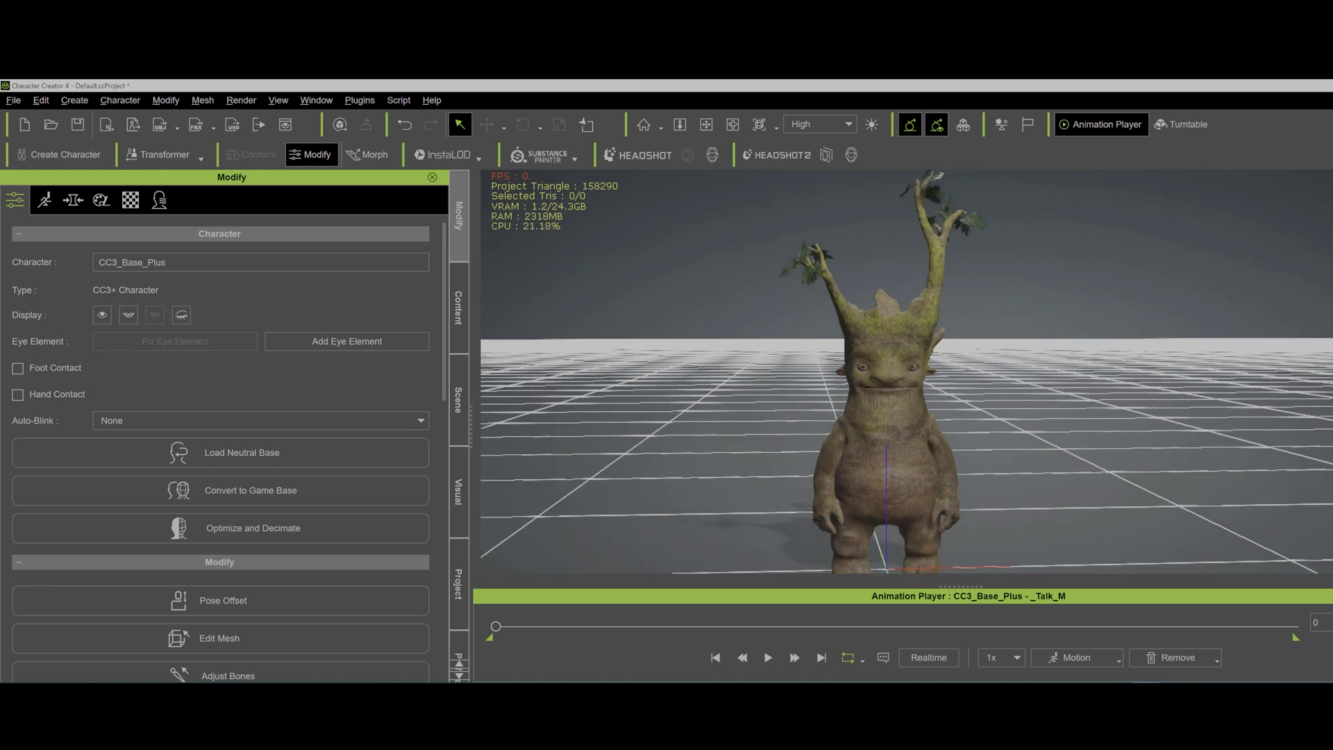
pyautogui.press('x')
pyautogui.moveTo(961, 371); pyautogui.dragTo(943, 326)
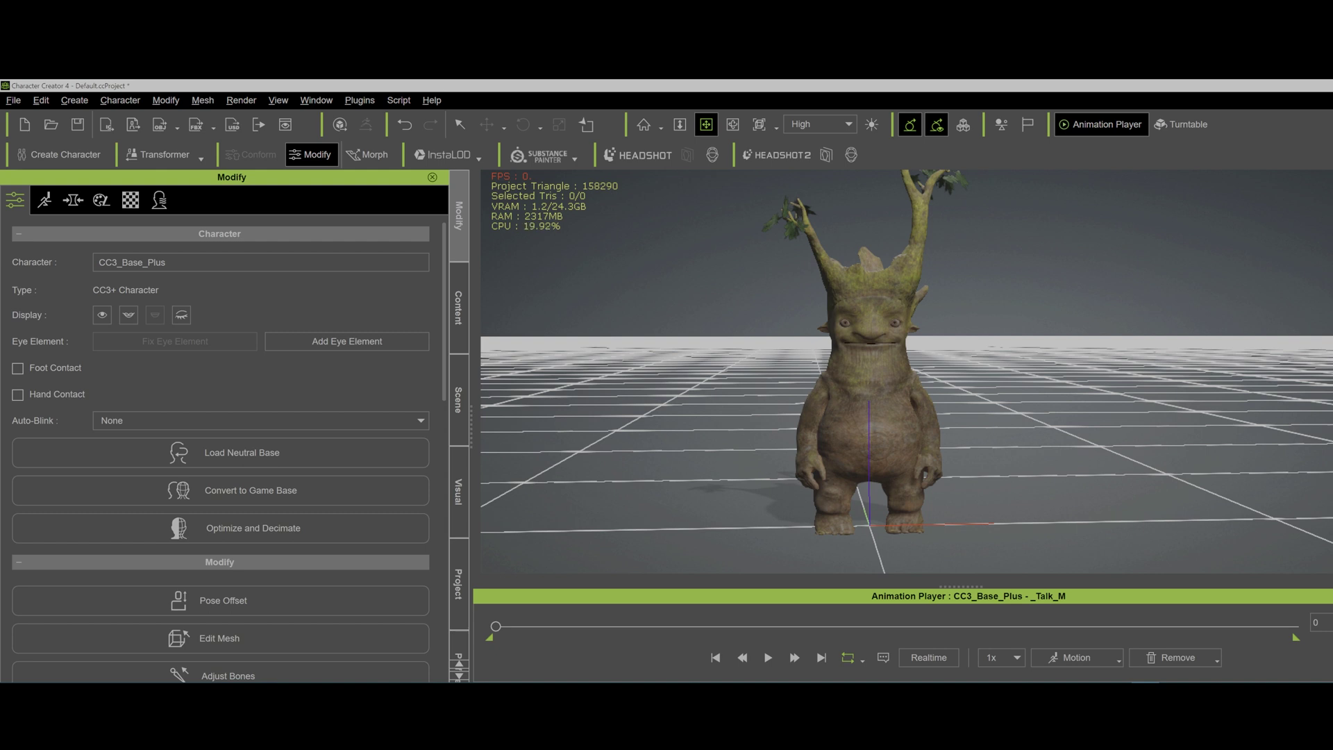
pyautogui.moveTo(906, 372); pyautogui.dragTo(906, 332, button='right')
pyautogui.moveTo(906, 332); pyautogui.dragTo(906, 349, button='middle')
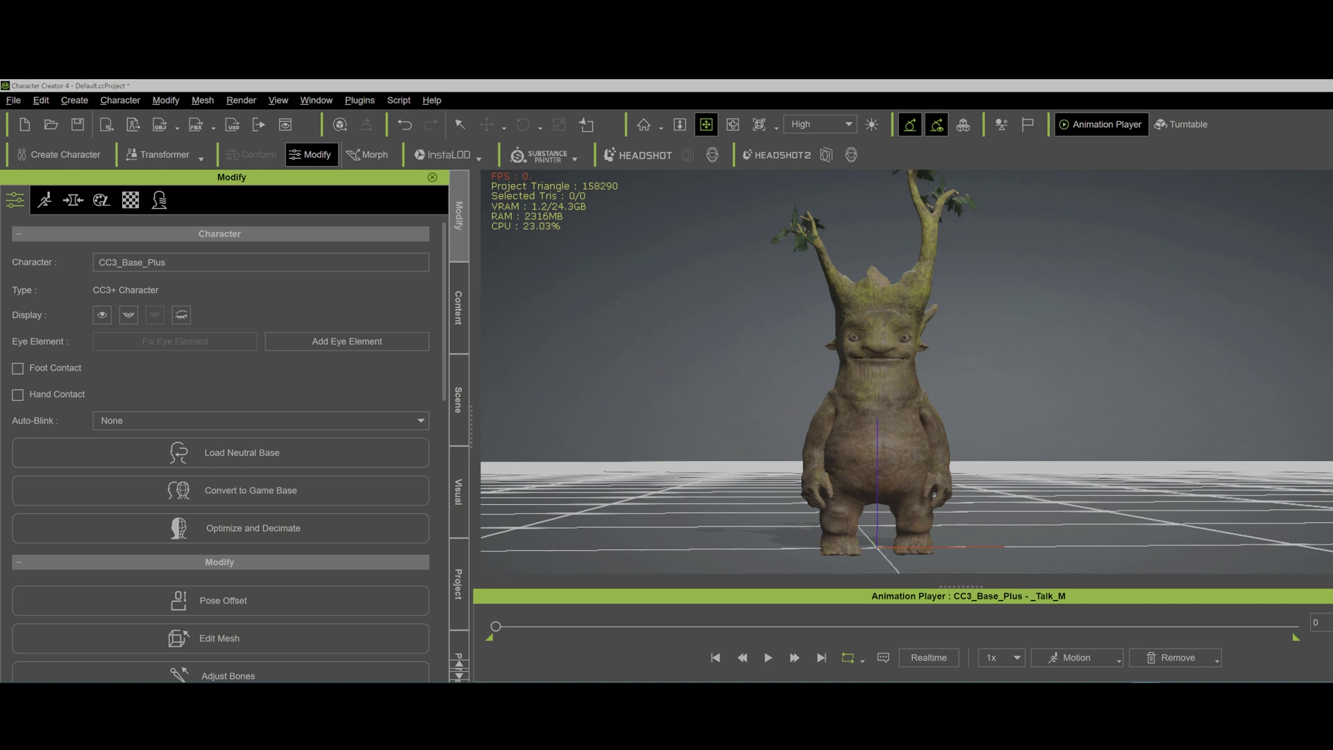
pyautogui.moveTo(550, 671)
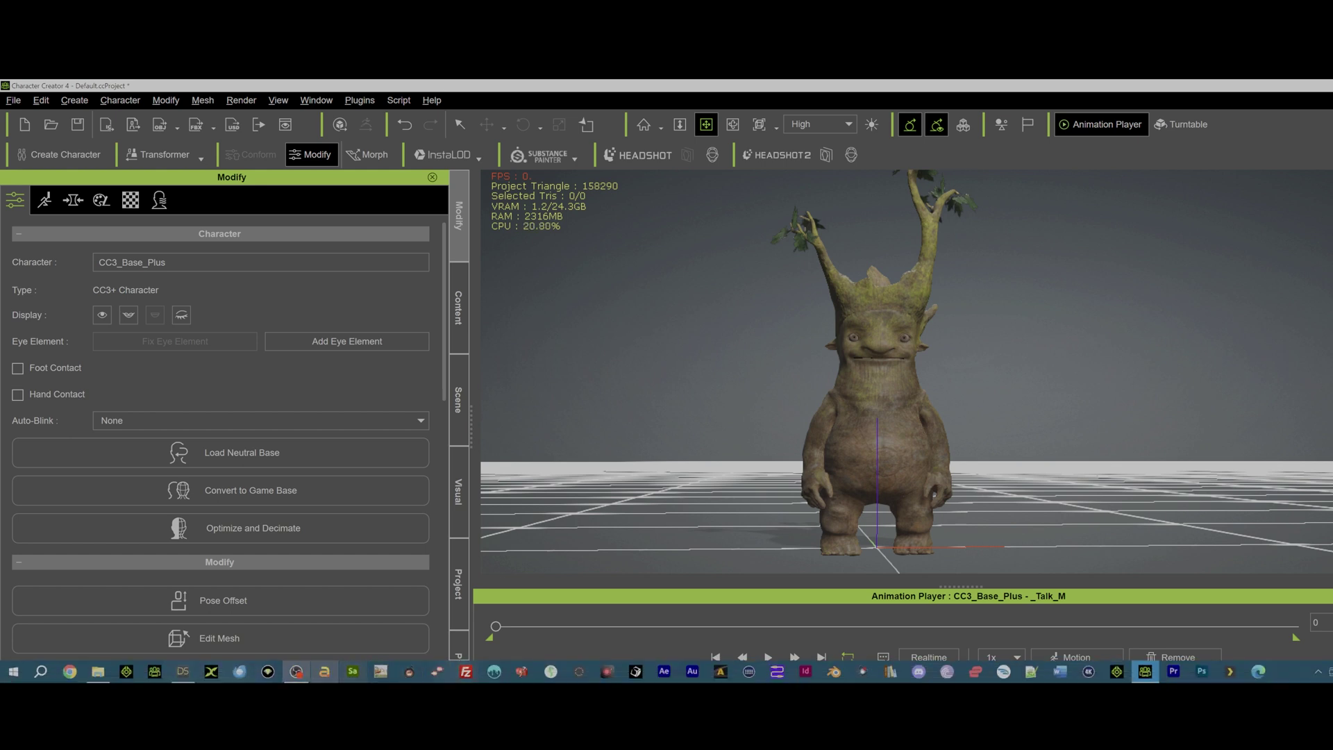
pyautogui.click(296, 671)
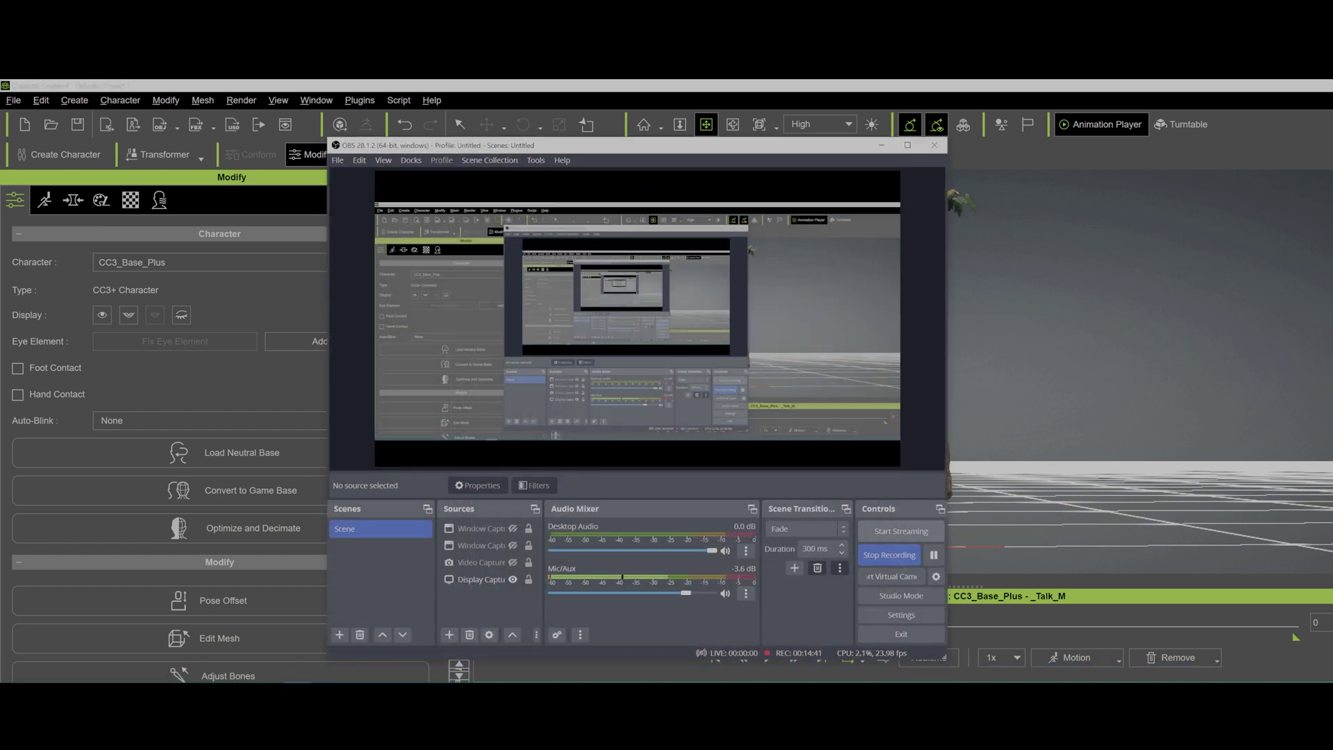